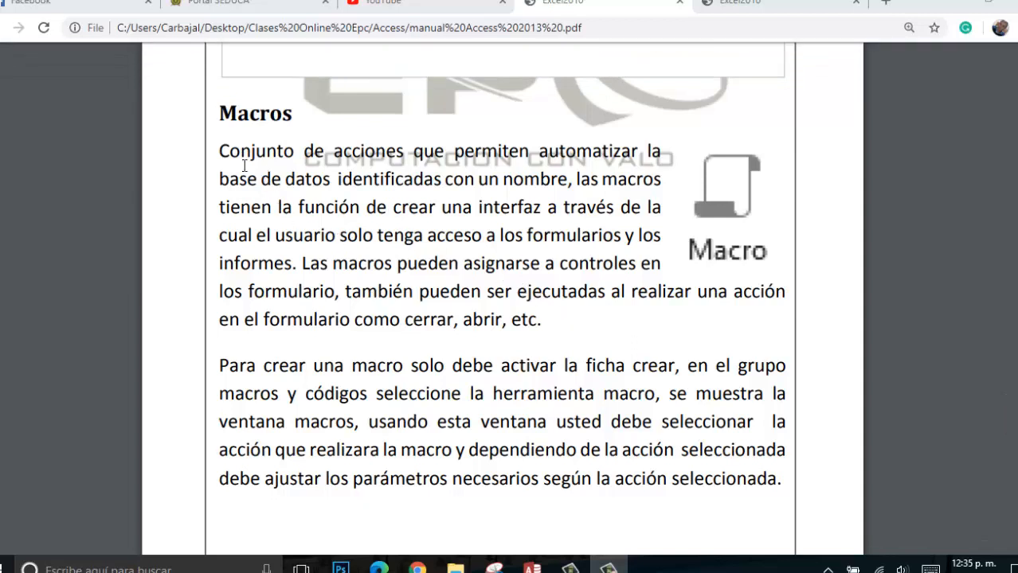
- Read the Macros section of the Access 2013 manual, down to the AbrirFormulario parameter example
drag(216, 152, 562, 325)
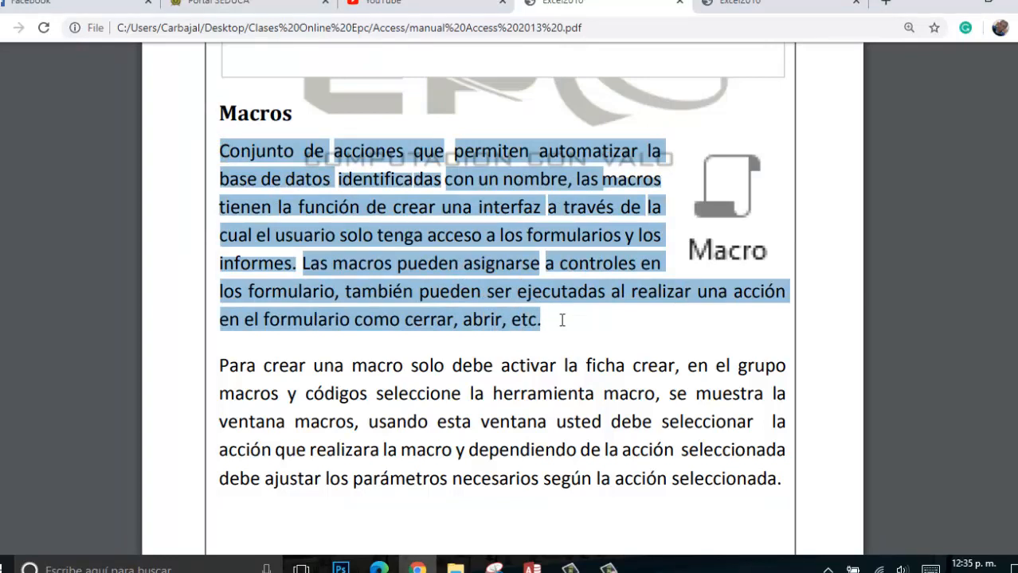
drag(548, 323, 222, 151)
click(618, 403)
scroll(620, 404, down, 2)
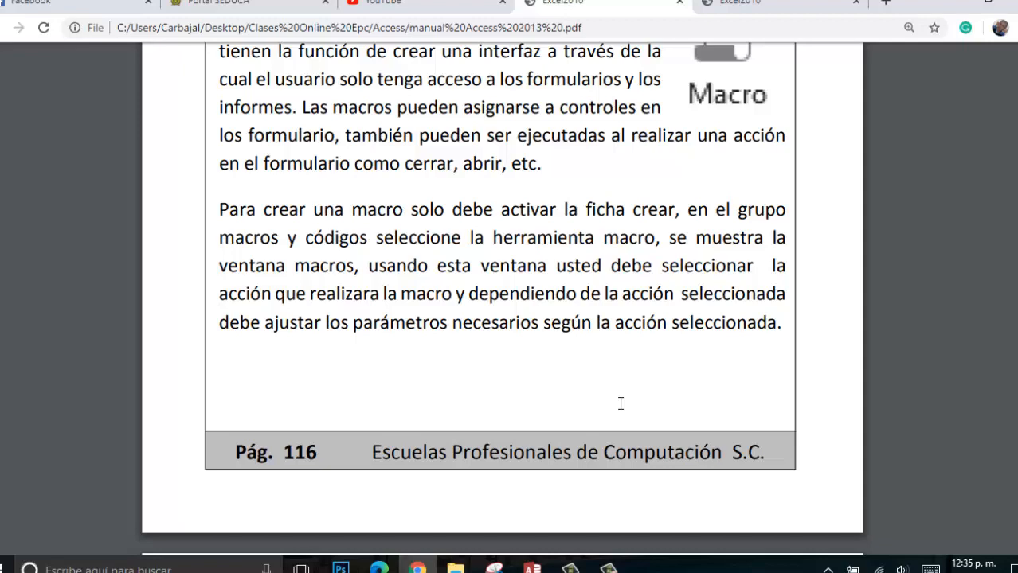
scroll(620, 403, down, 8)
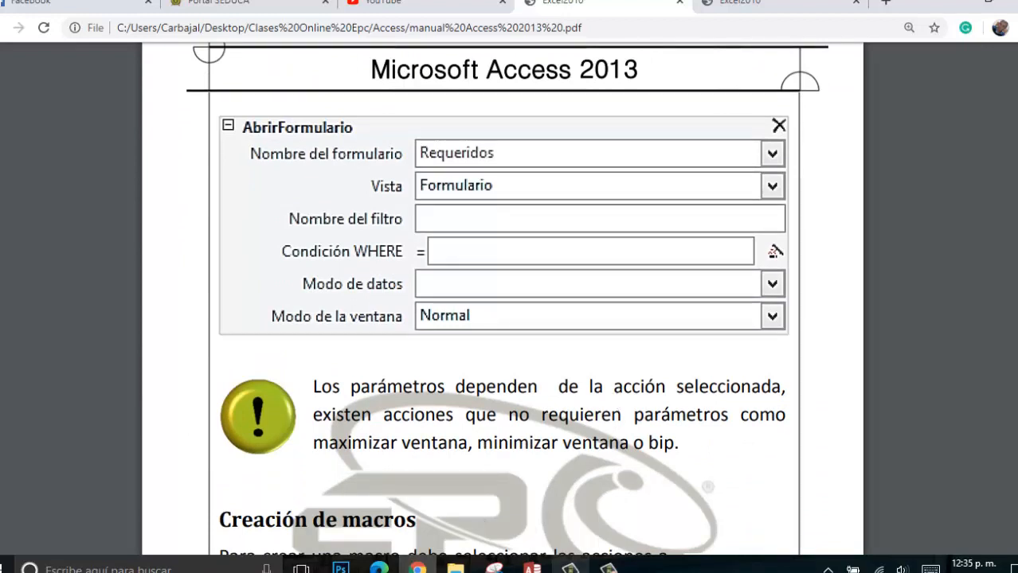
- Switch to Access, create a new macro and add an AbrirFormulario action to it
click(532, 569)
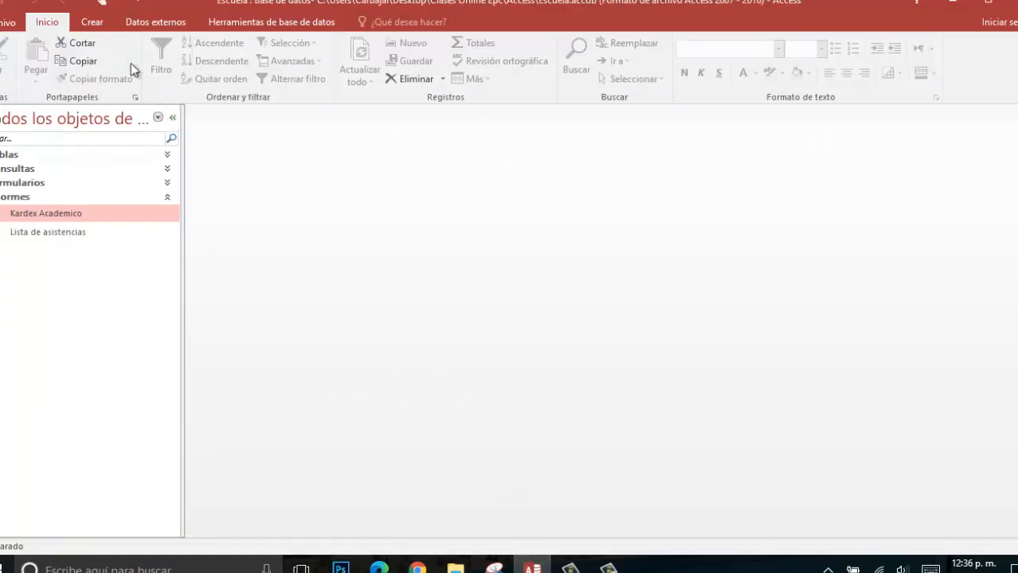
click(93, 23)
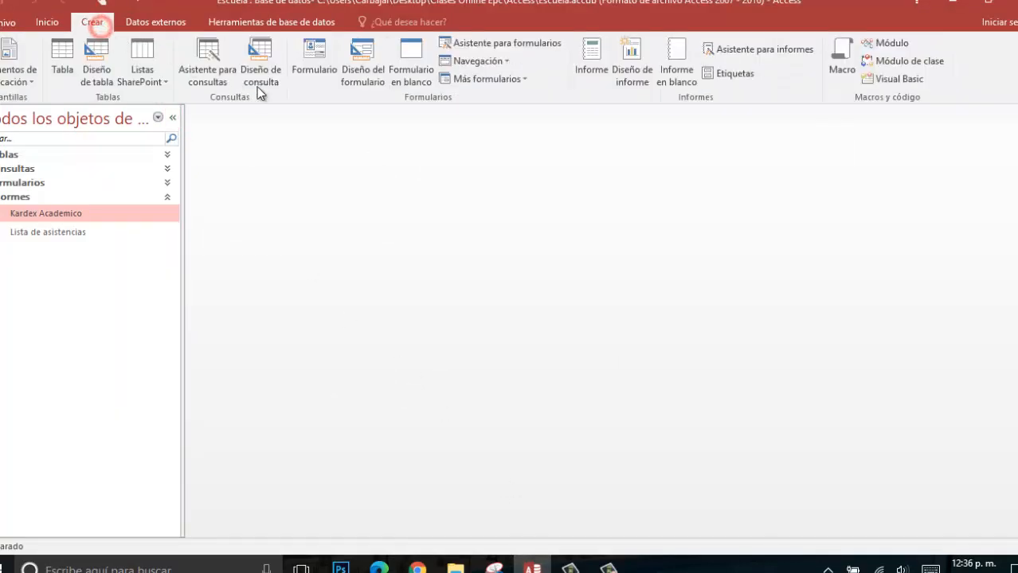
click(842, 70)
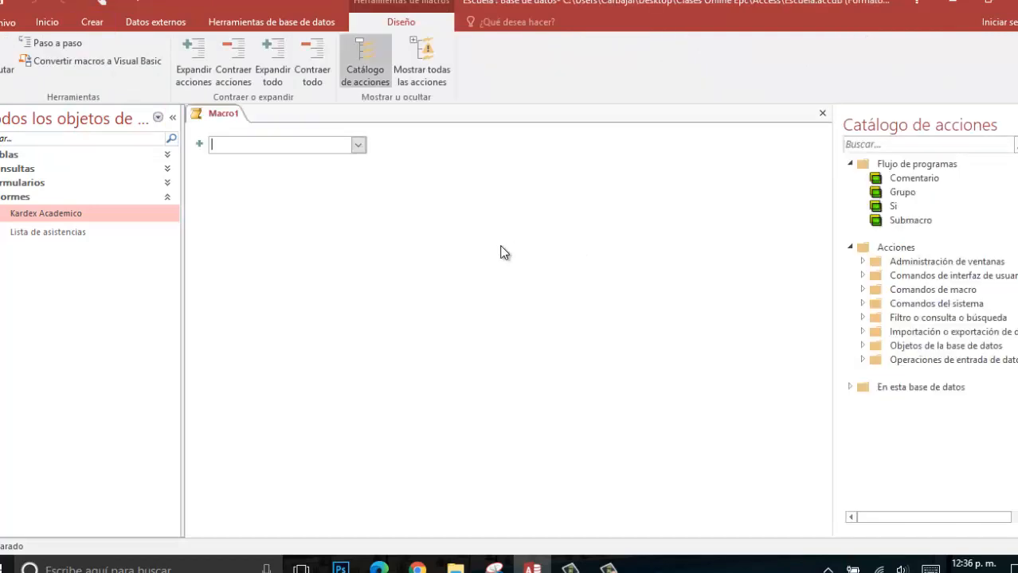
click(360, 145)
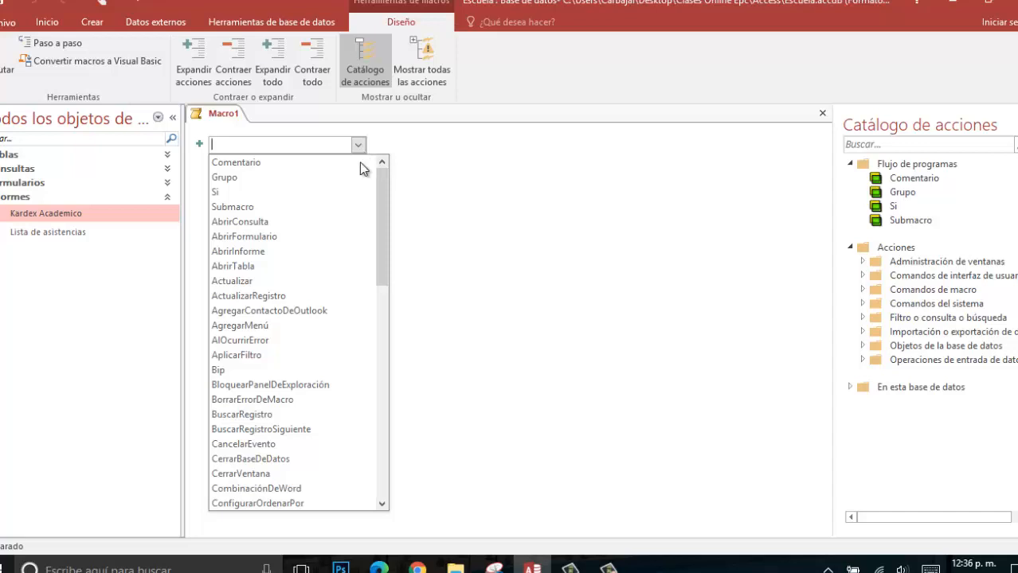
click(297, 237)
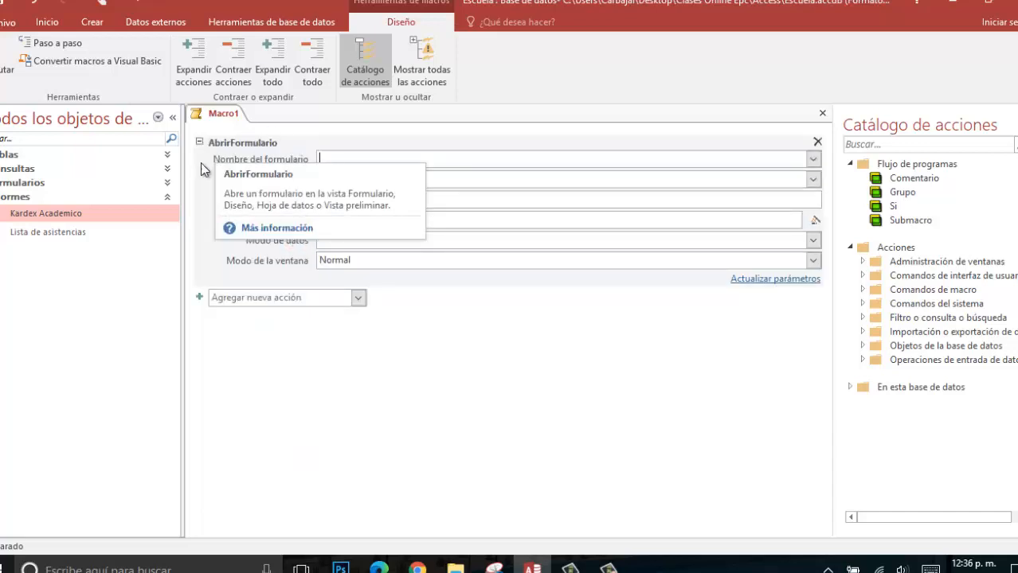
- Check the manual's AbrirFormulario example and set the action's form name to Alta de materias
click(417, 568)
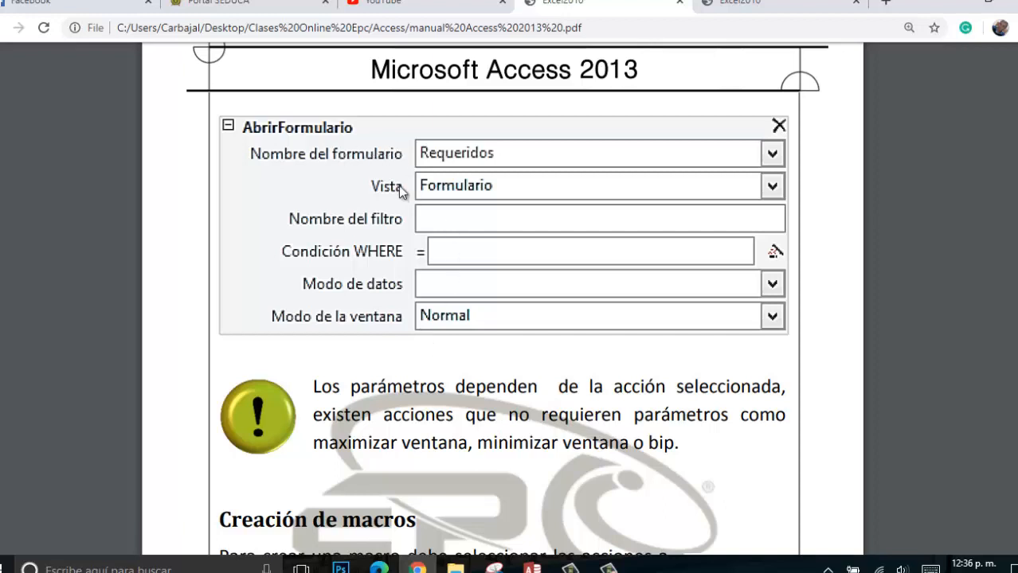
click(532, 568)
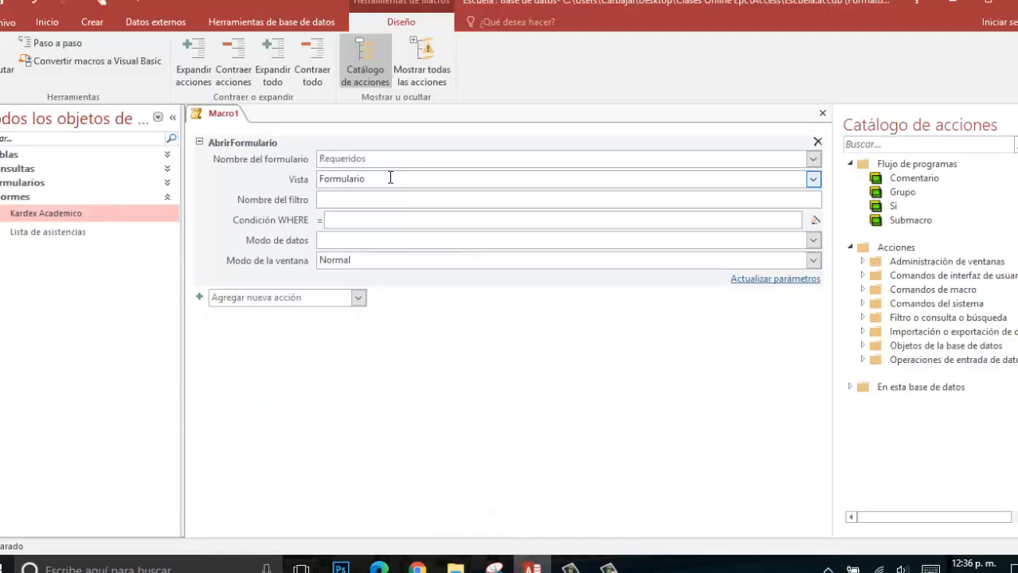
click(813, 159)
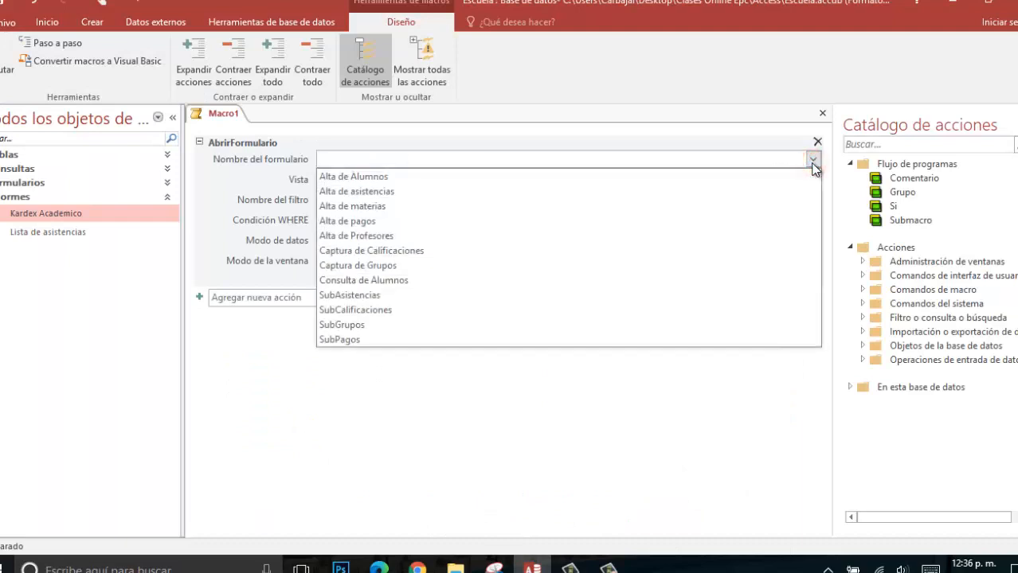
click(403, 203)
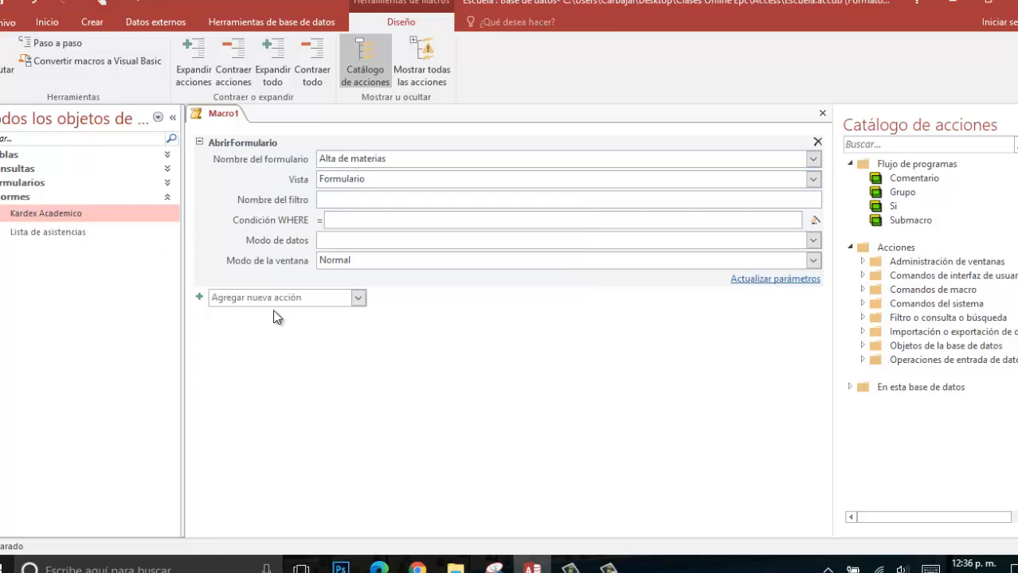
- Add a CuadroDeMensaje action below the AbrirFormulario action
click(358, 299)
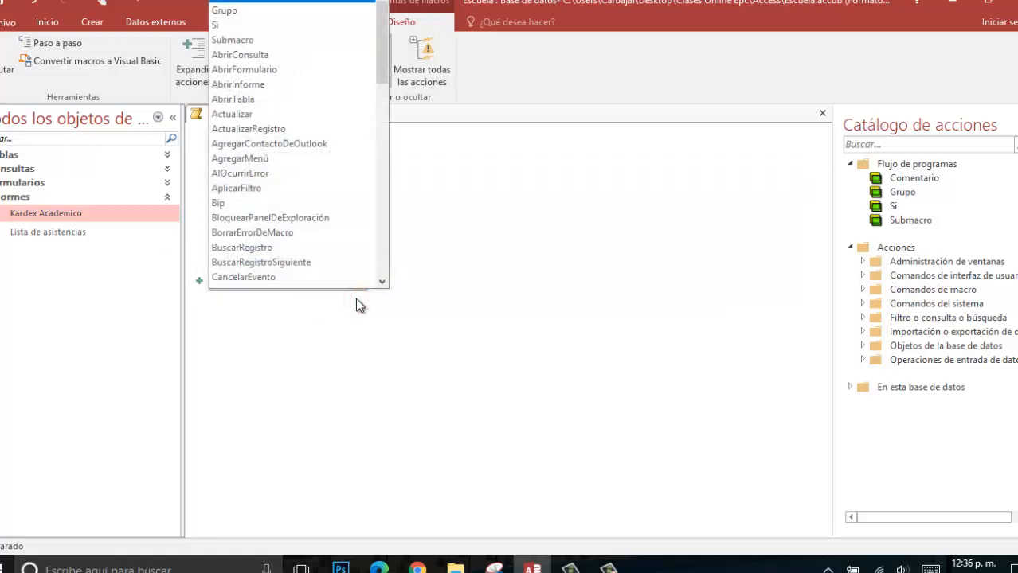
click(381, 281)
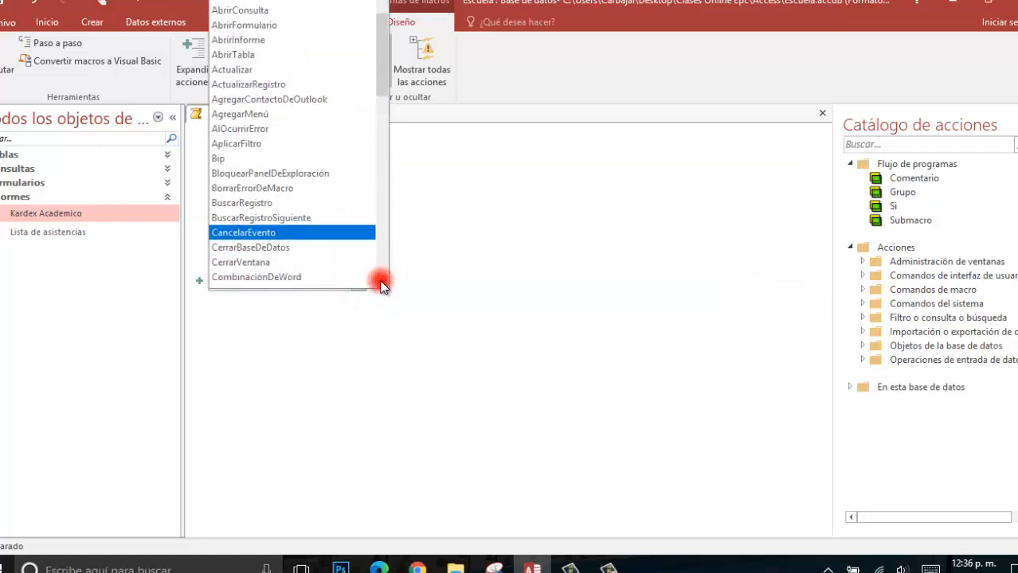
click(382, 282)
click(381, 281)
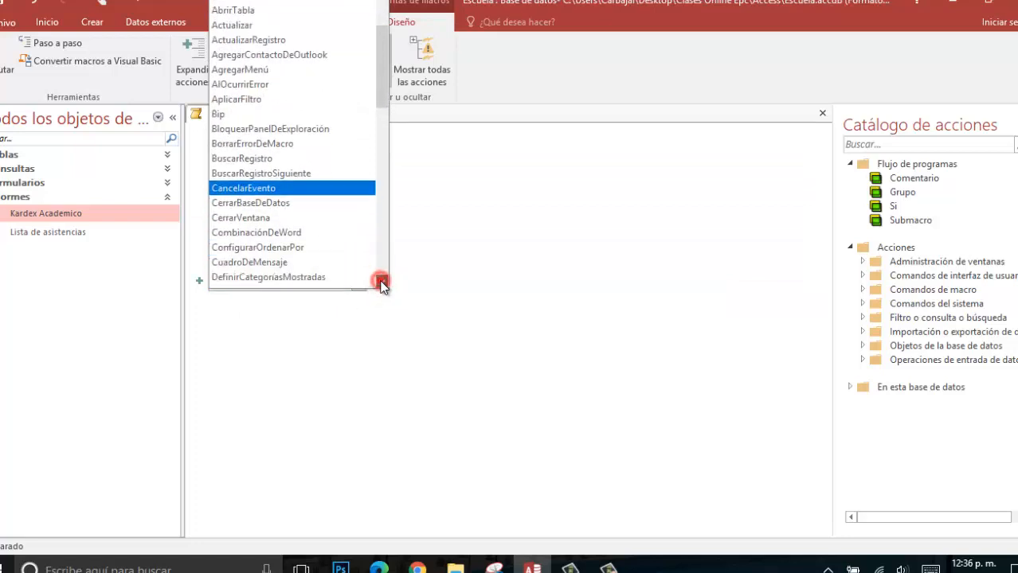
click(299, 265)
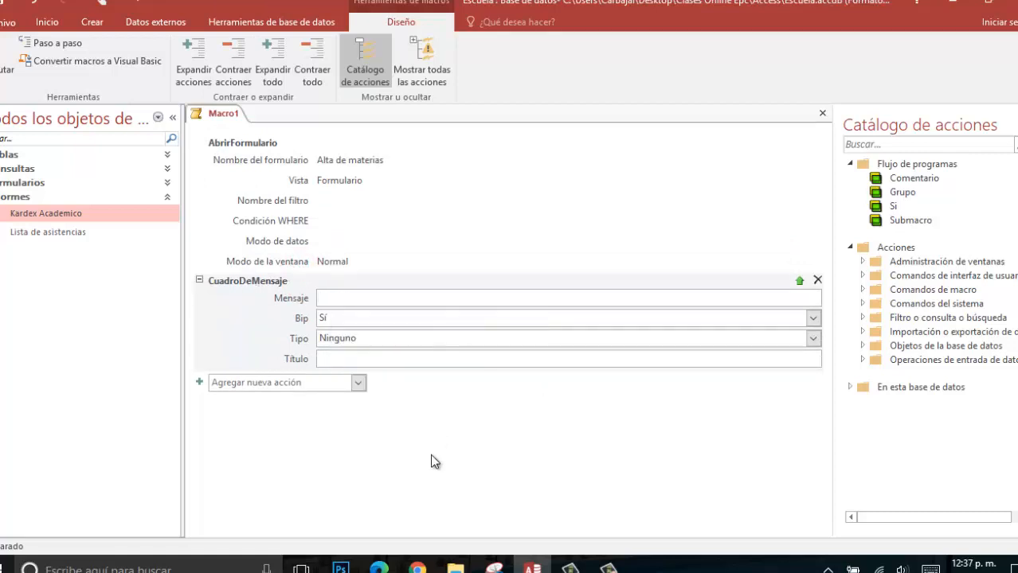
- Set the message to "Bienvenido al sistema", the type to "Aviso: !" and the title to the author's surname
text(Bienvenido al sistema)
click(813, 339)
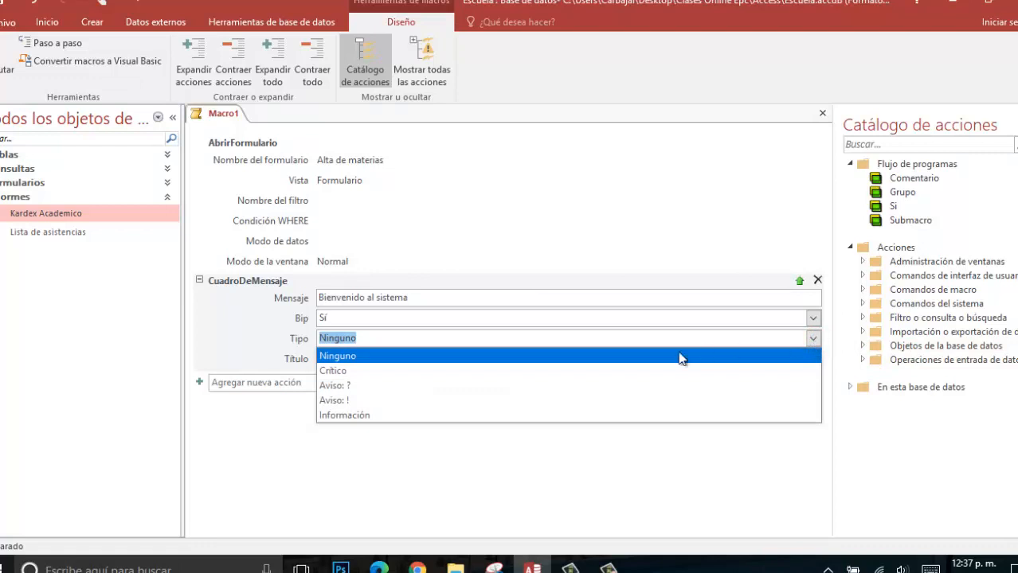
click(371, 402)
click(377, 359)
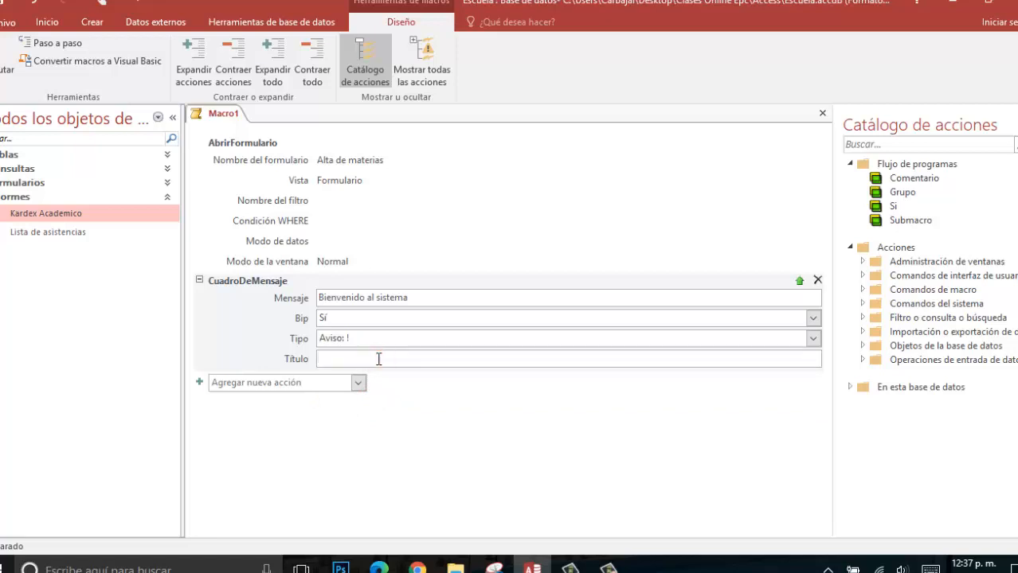
text(Carbajal)
- Collapse the AbrirFormulario and CuadroDeMensaje actions to their summaries and expand both again
click(204, 145)
click(204, 144)
click(202, 144)
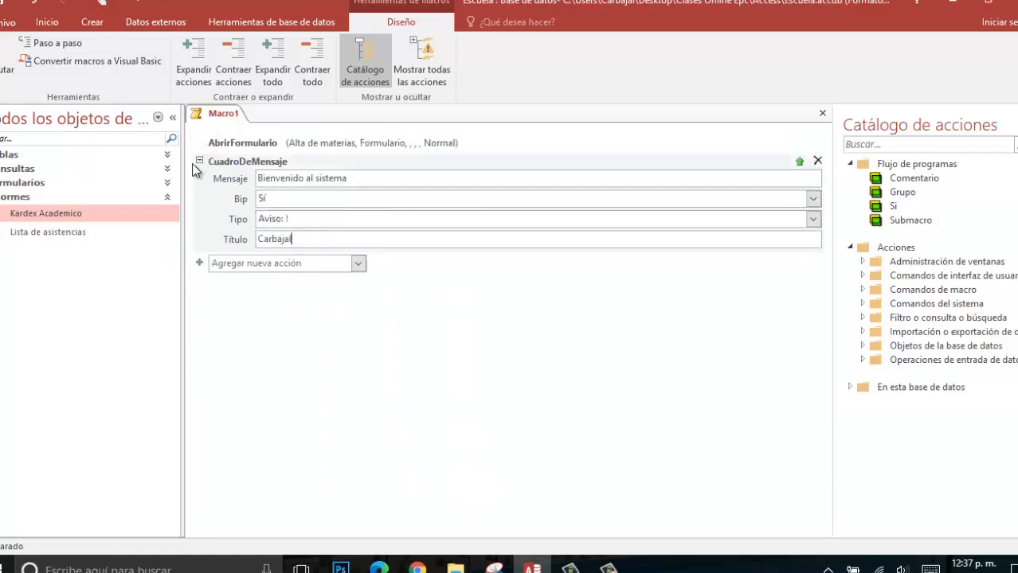
click(200, 162)
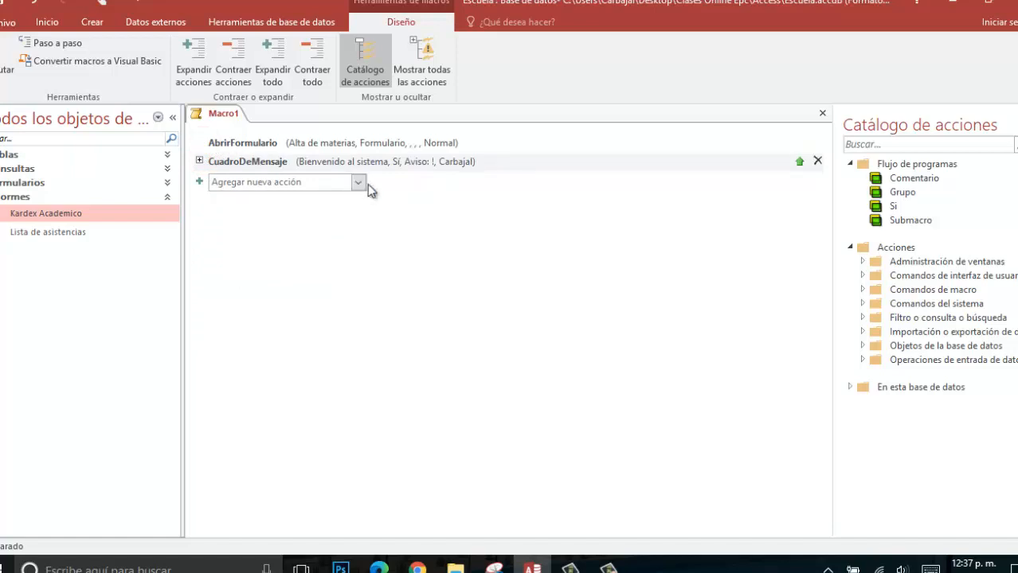
click(199, 162)
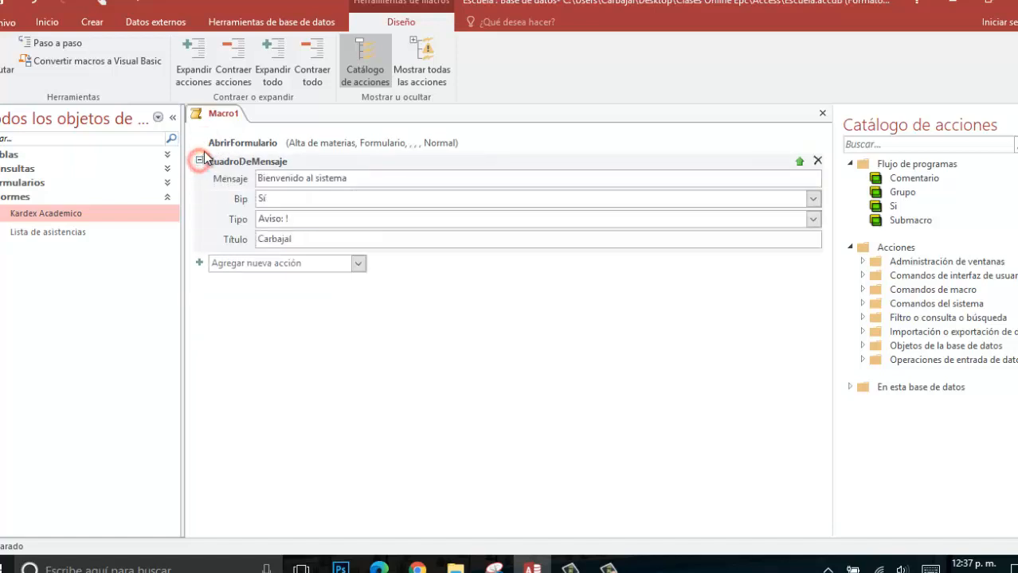
click(198, 142)
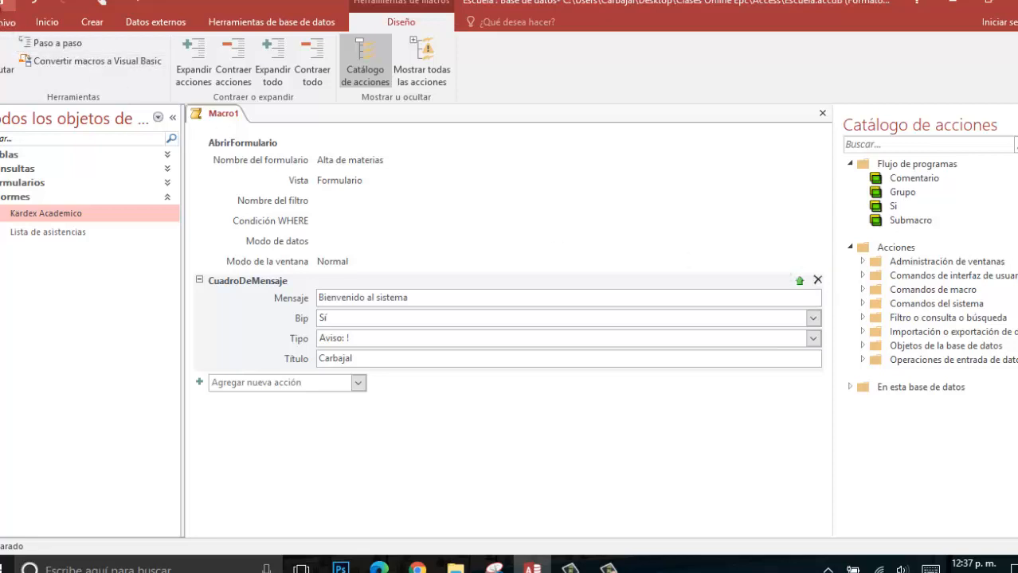
- Save the macro as "Macro Prueba" and close its design
key(ctrl+s)
key(End)
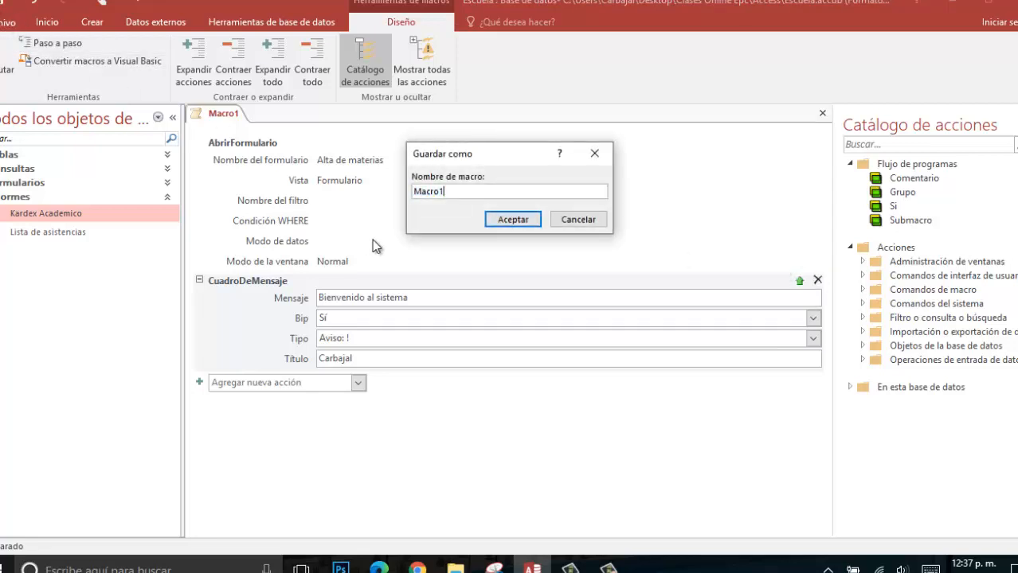
text(Prueba)
key(Left)
key(Left)
key(Left)
key(Left)
key(Left)
key(Left)
key(Left)
key(BackSpace)
click(493, 224)
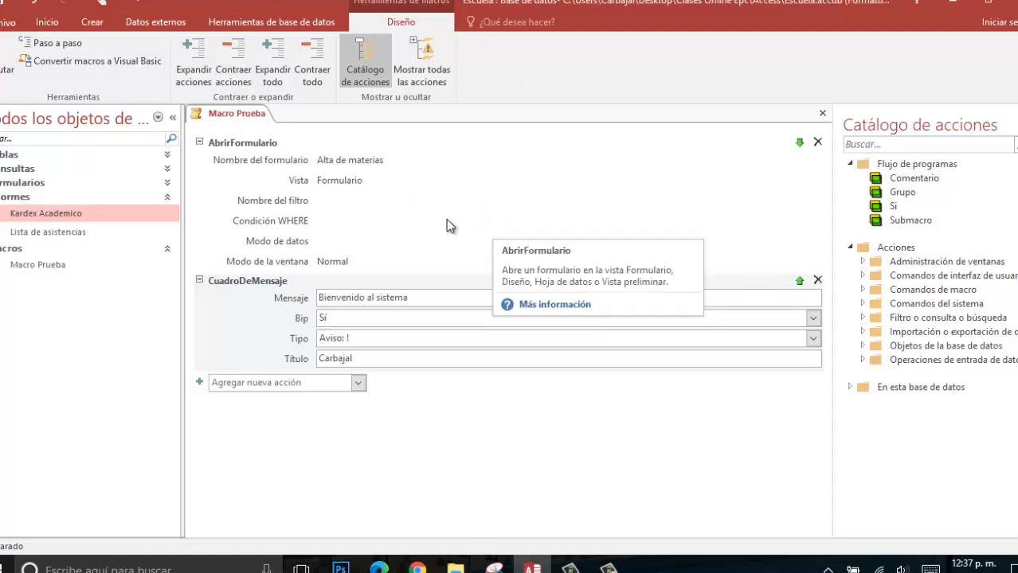
click(822, 114)
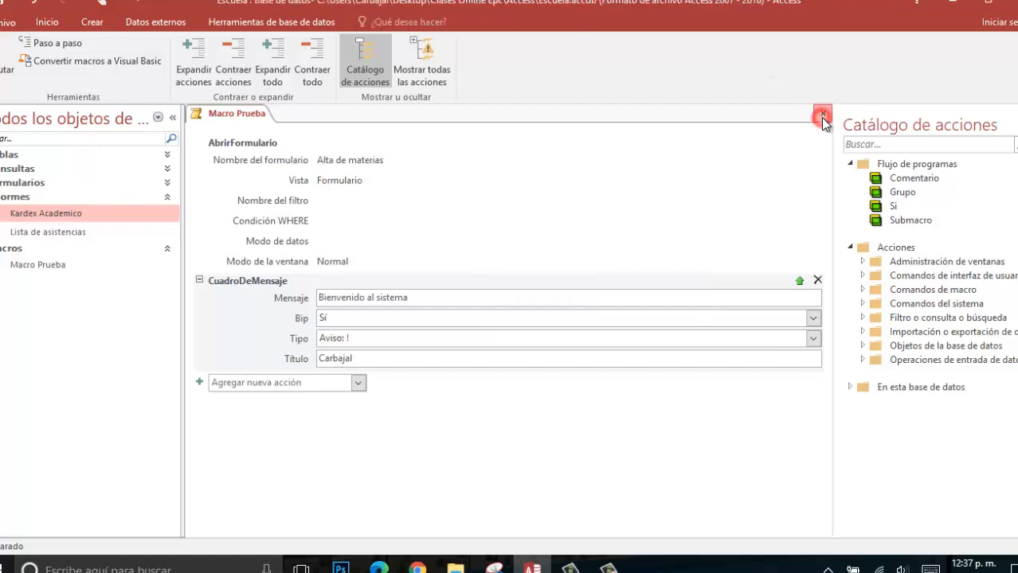
- Run Macro Prueba twice to test it, accepting its message box each time
click(19, 269)
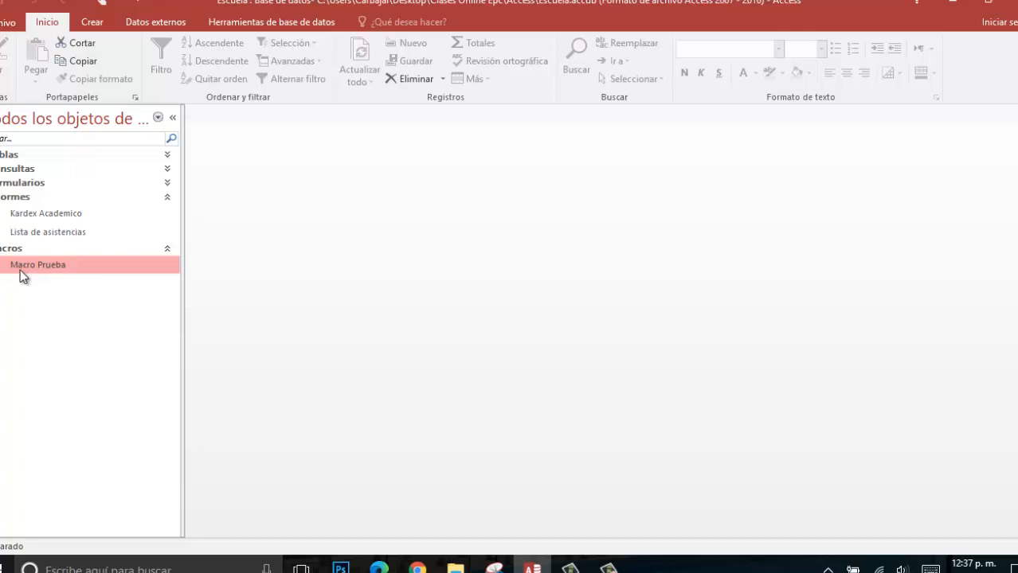
double_click(21, 269)
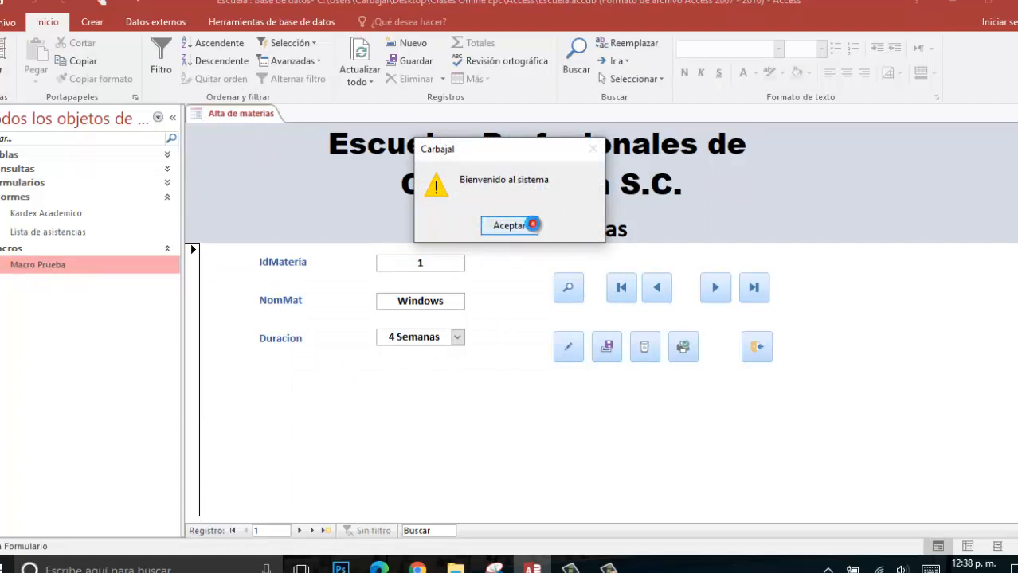
click(533, 229)
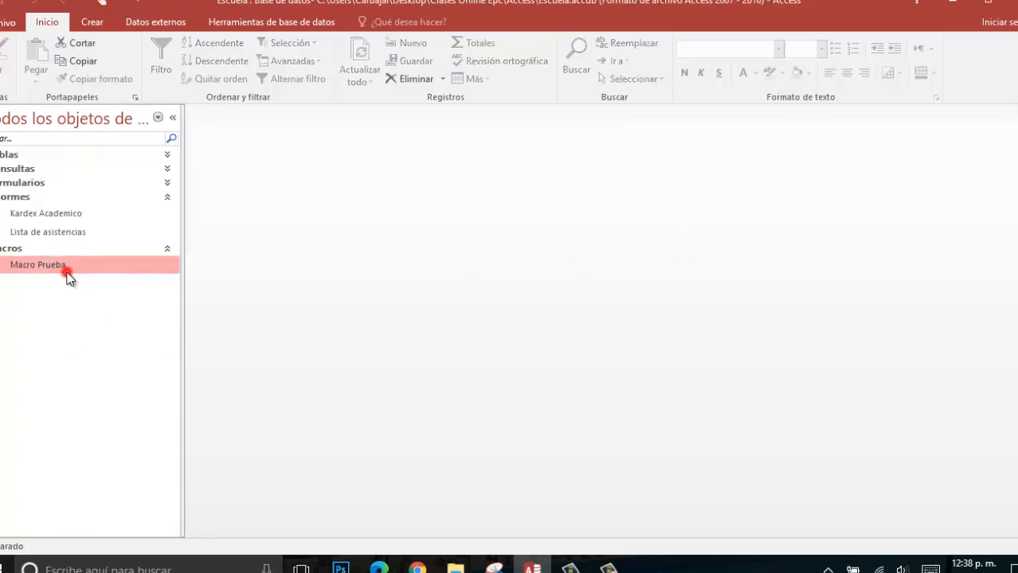
double_click(68, 273)
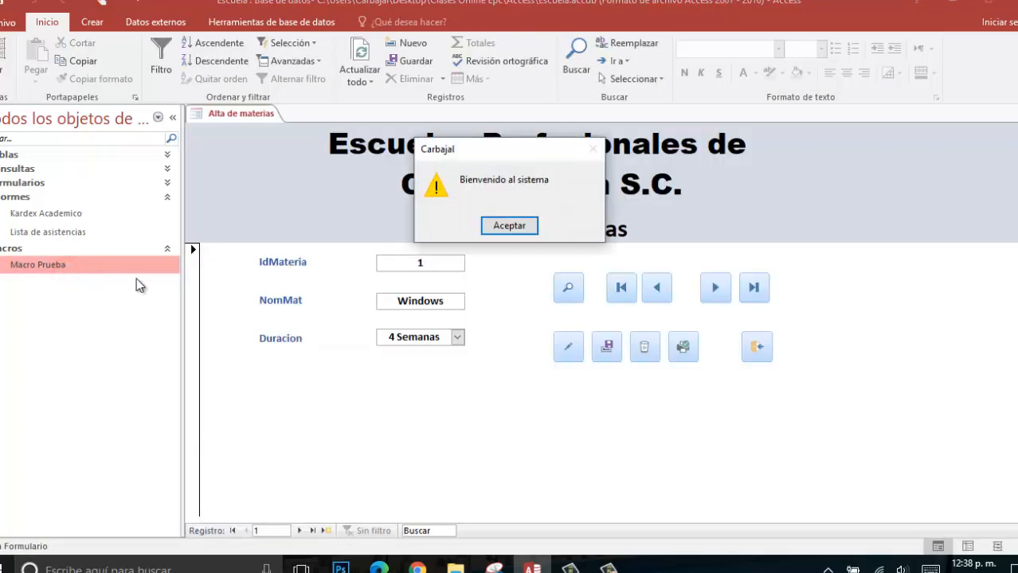
click(496, 230)
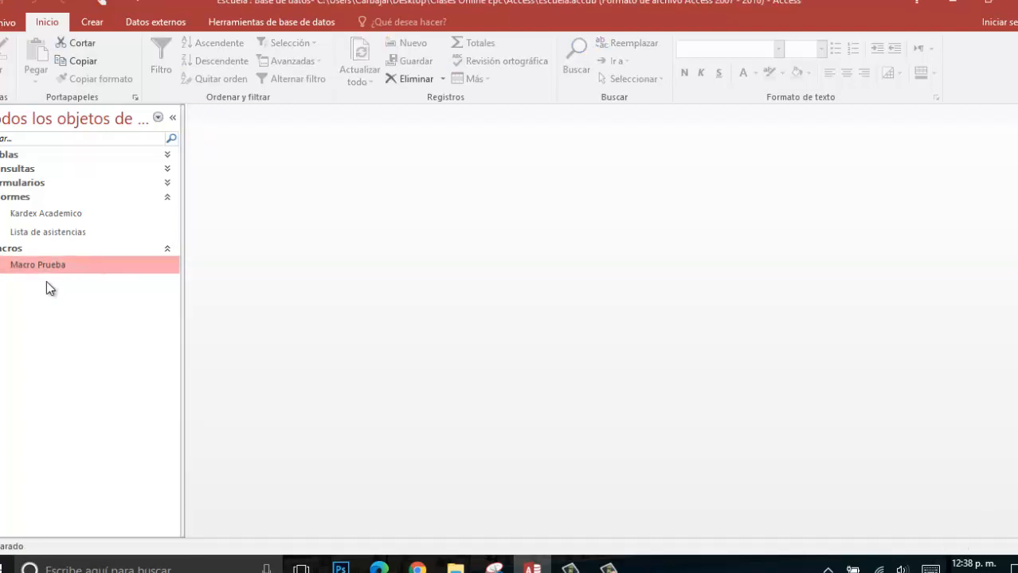
- Open Macro Prueba in Design view to review its actions
right_click(16, 268)
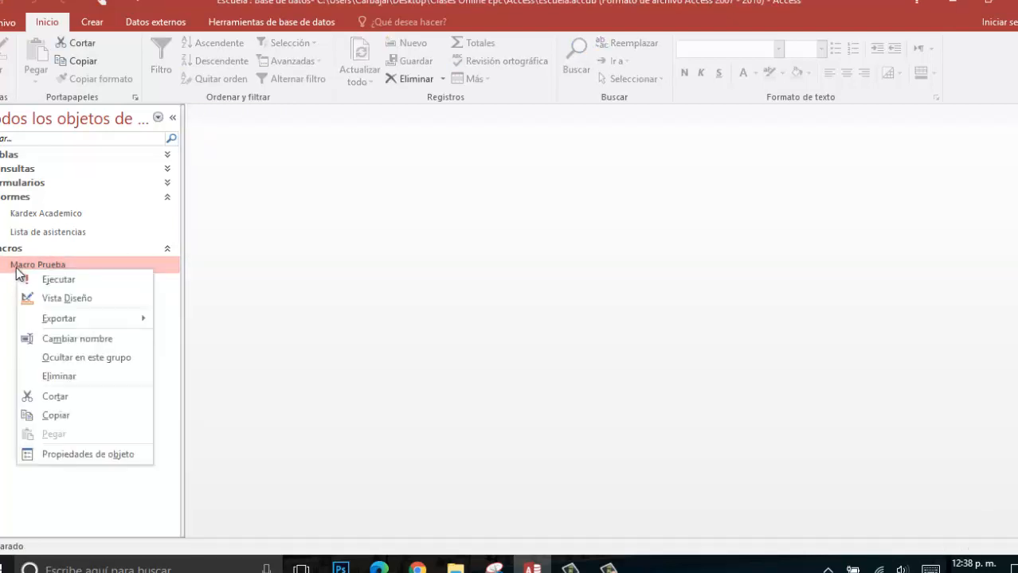
click(49, 299)
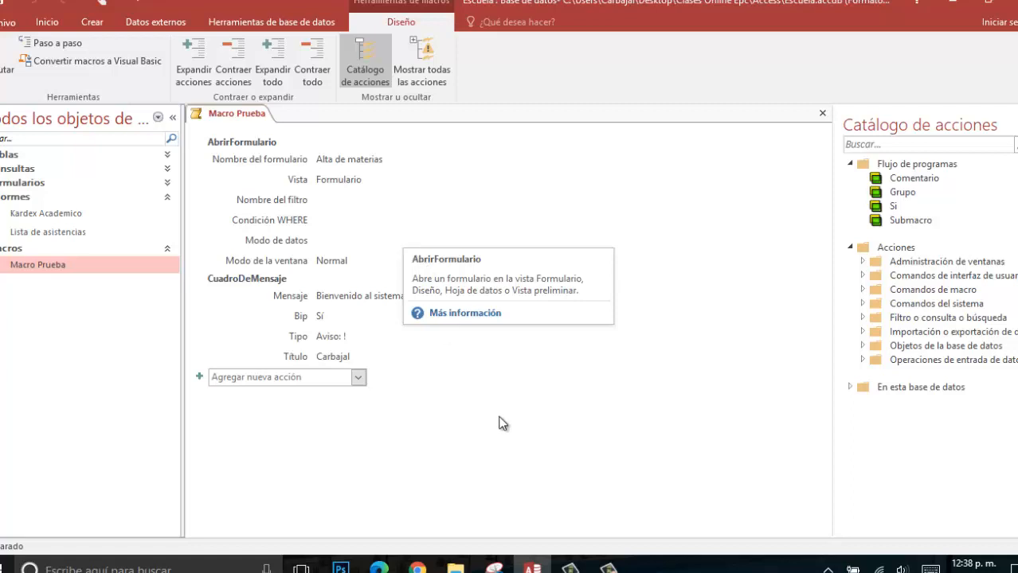
- Switch to Chrome and read the Practica 12 instructions and sample image for the menú form
click(420, 565)
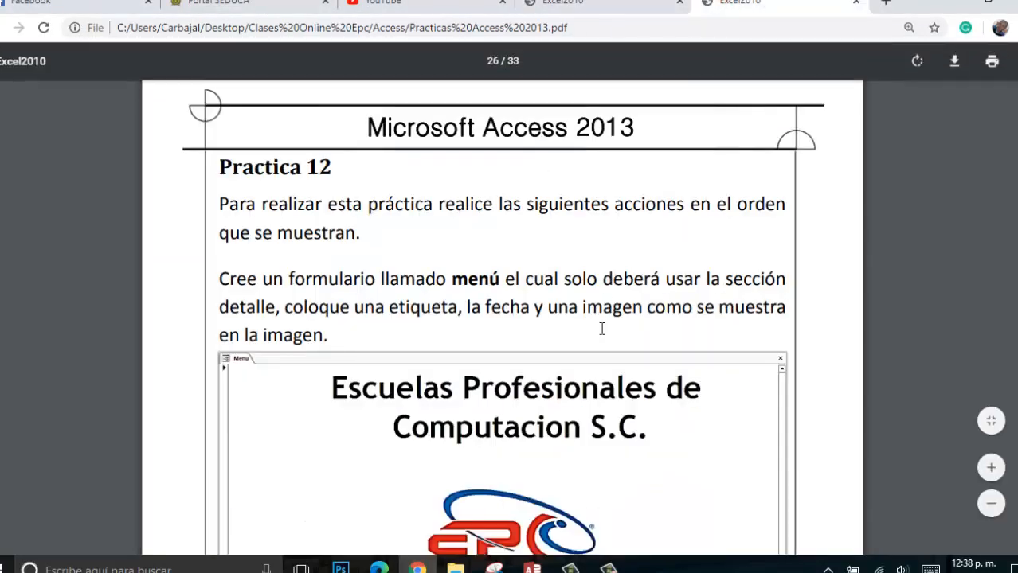
scroll(602, 329, down, 2)
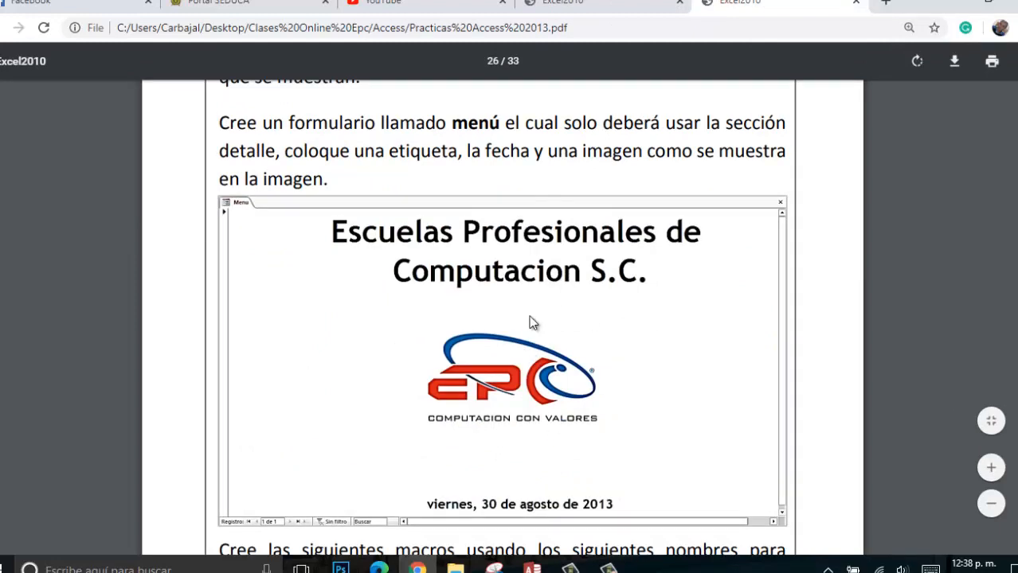
double_click(466, 121)
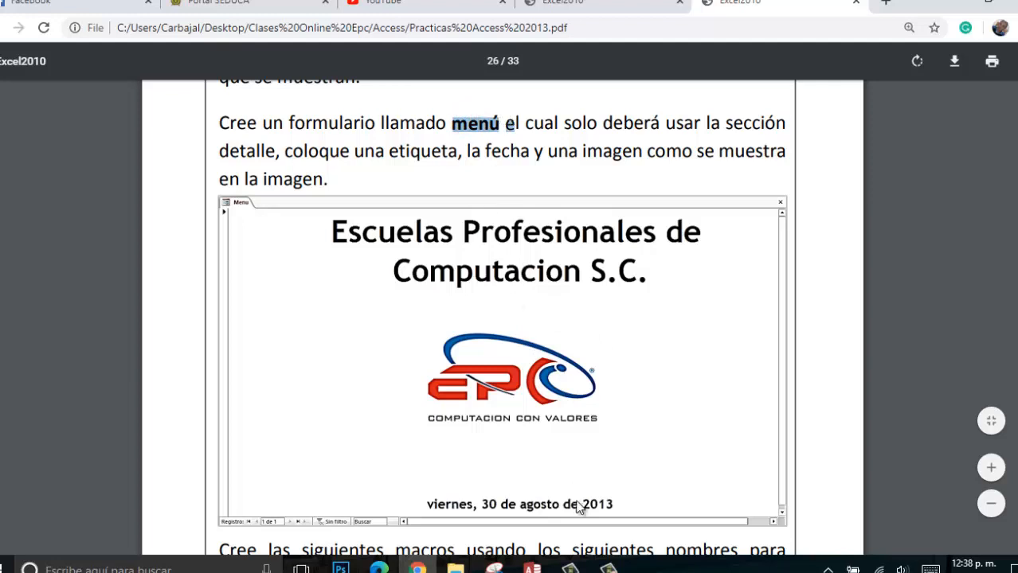
- Switch back to Access, close the design of Macro Prueba and delete the macro, confirming its removal
click(531, 568)
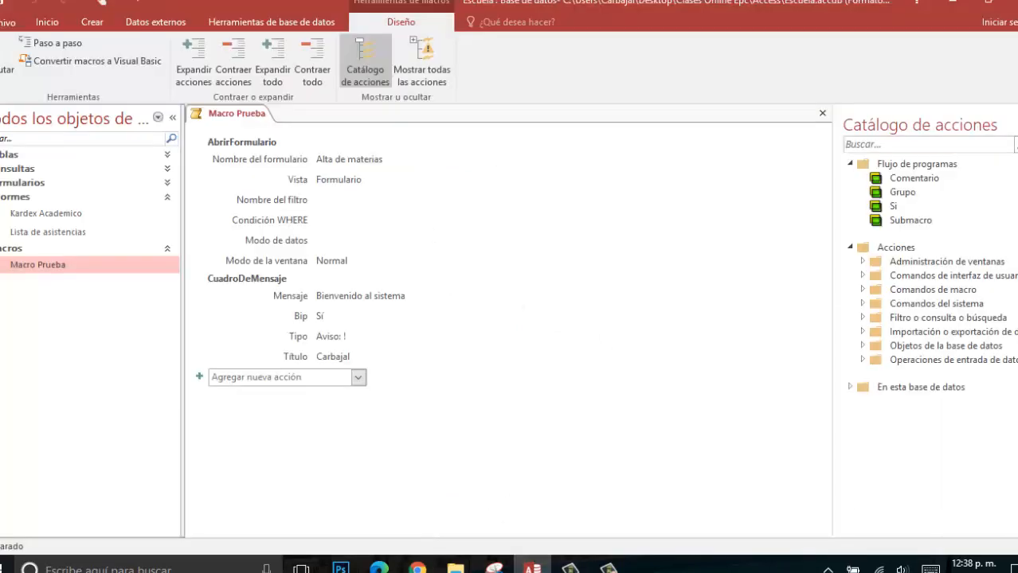
click(822, 114)
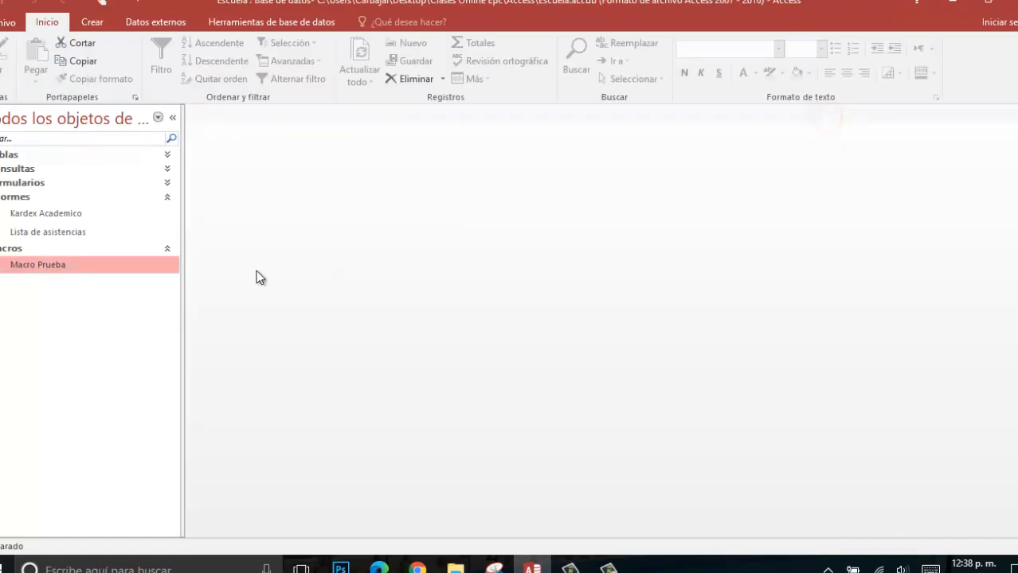
double_click(65, 265)
key(Delete)
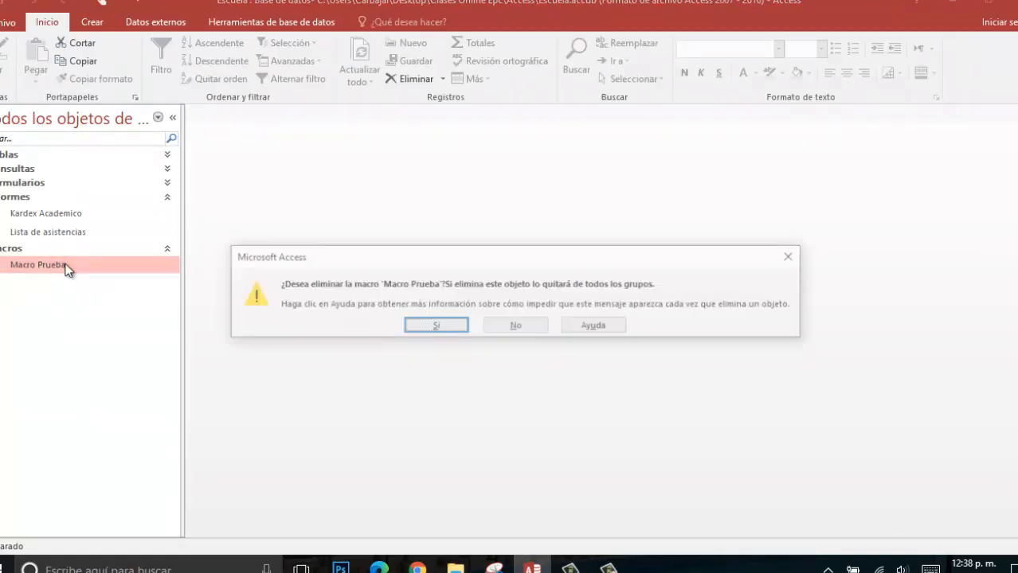
click(434, 327)
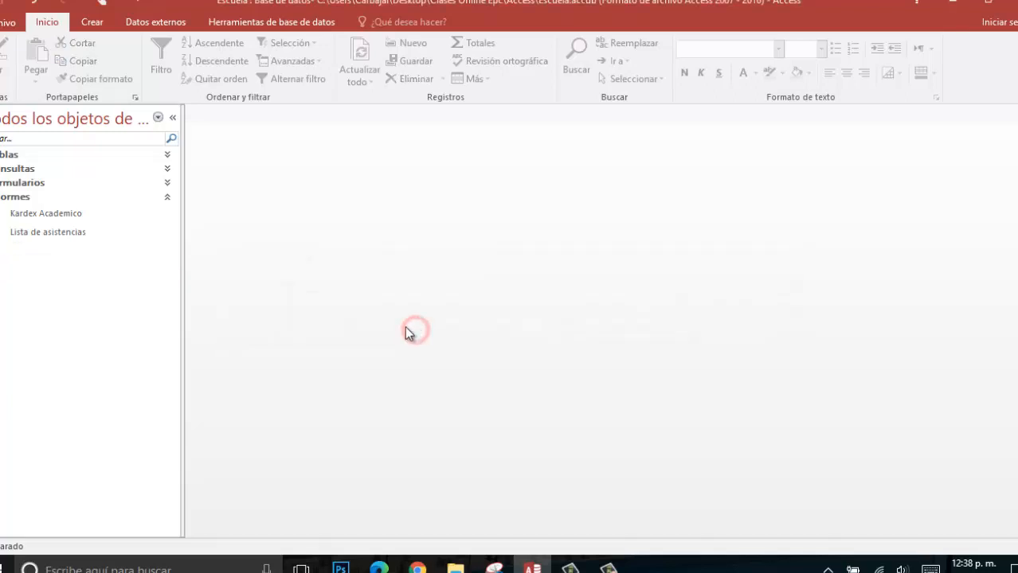
- Create a blank form in Design view and enlarge its detail section to about 26 by 12 cm
click(90, 21)
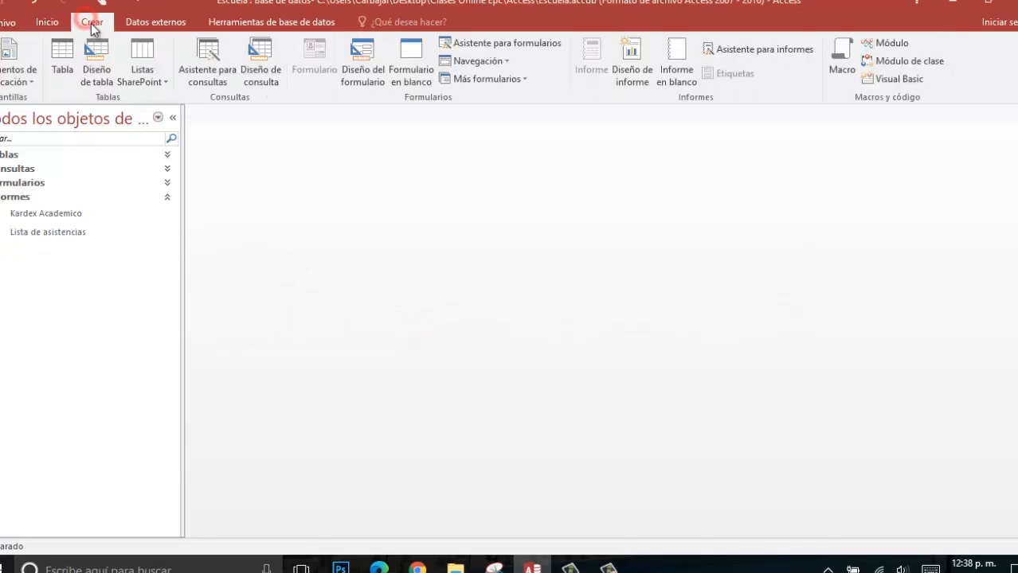
click(348, 47)
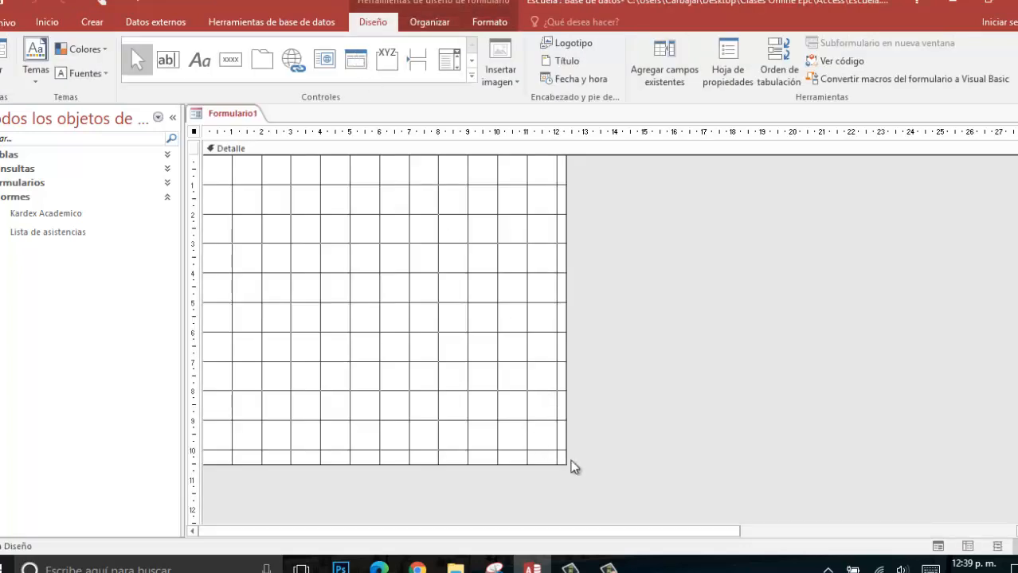
drag(565, 463, 969, 510)
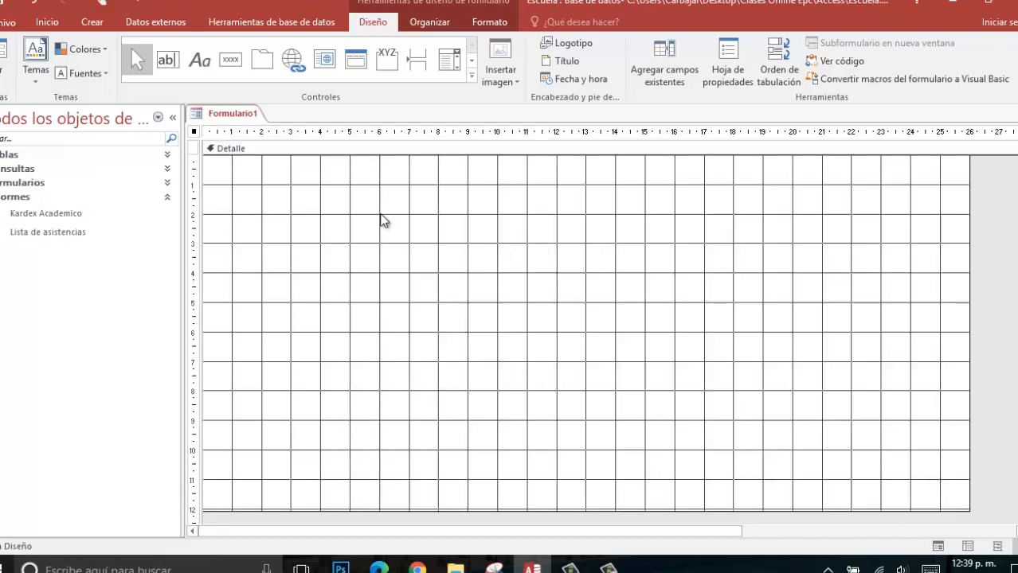
click(422, 223)
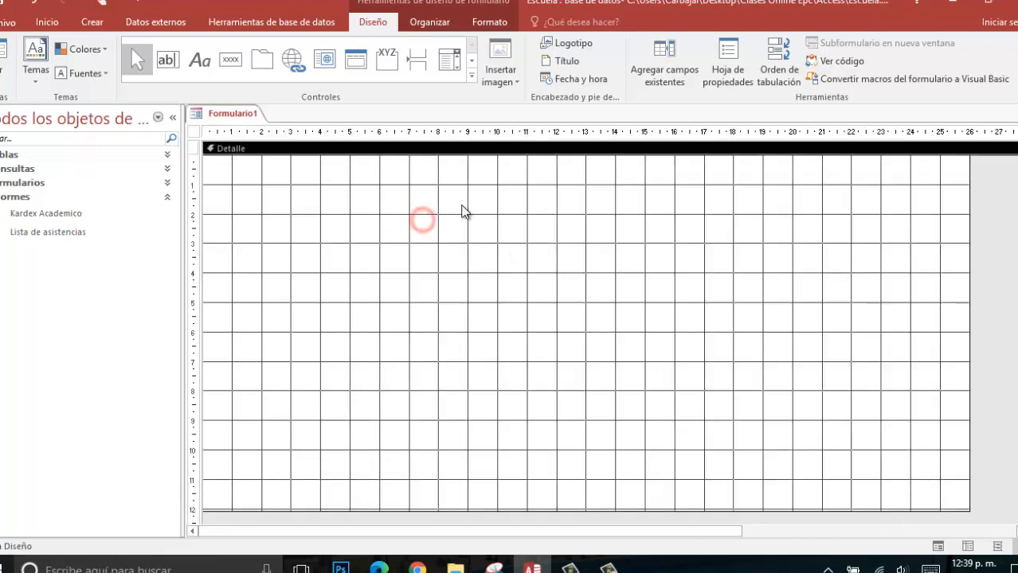
- Add a wide label across the upper detail section with the text "Escuelas Profesionales de Computacion S.C."
click(204, 70)
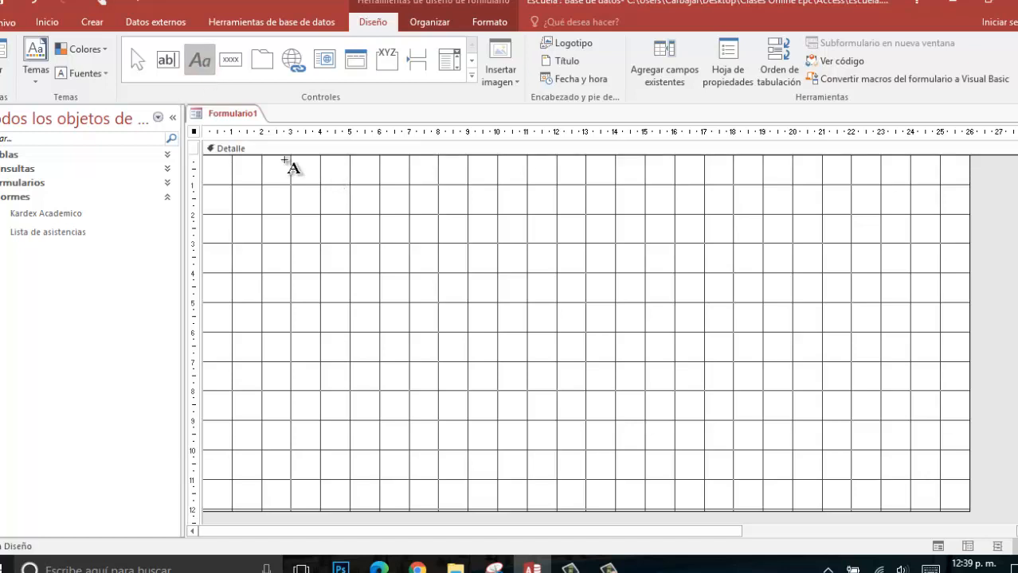
drag(286, 157, 910, 237)
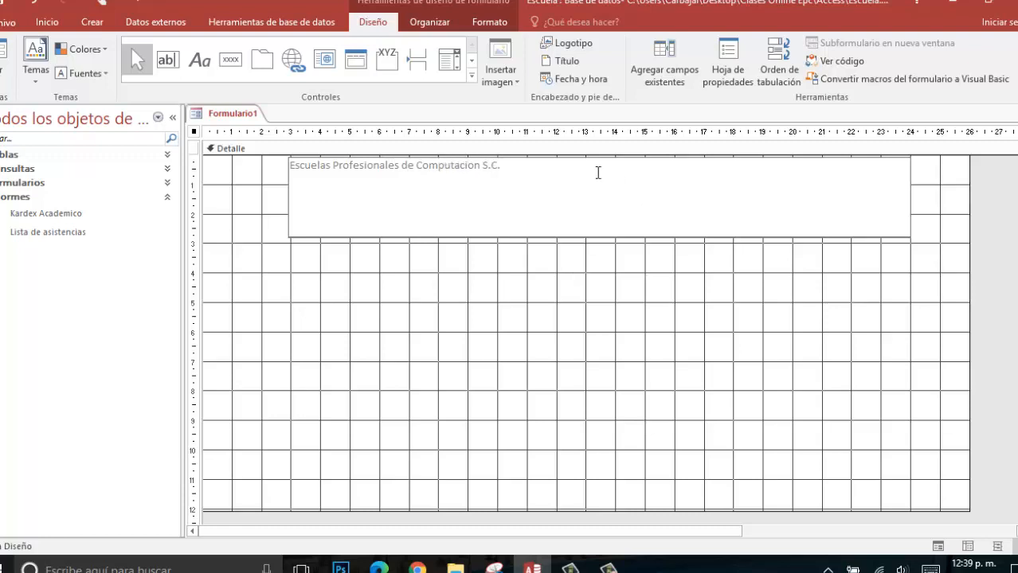
click(586, 269)
- Format the title label as bold, black, centred text with font size 48
click(477, 209)
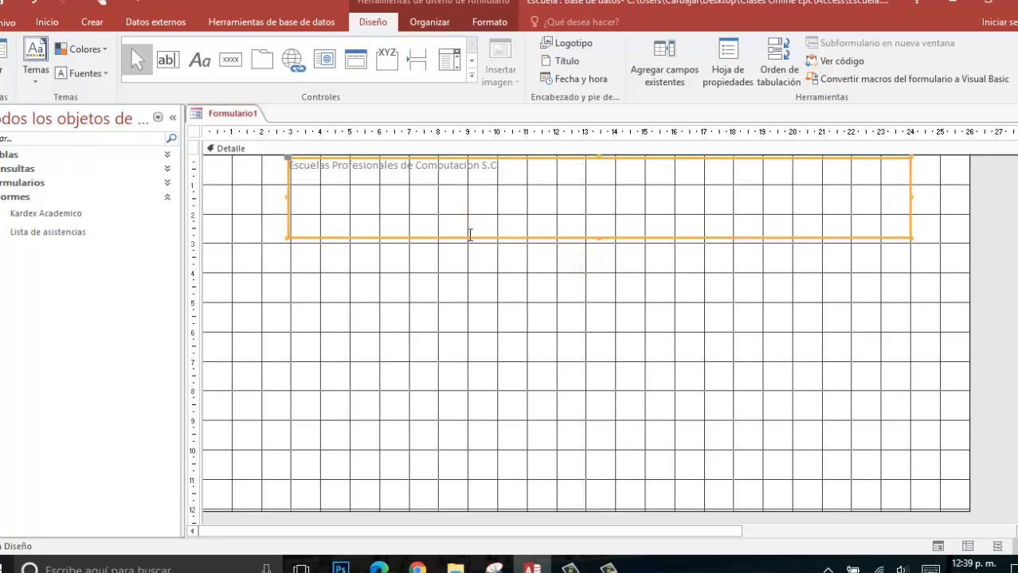
click(488, 22)
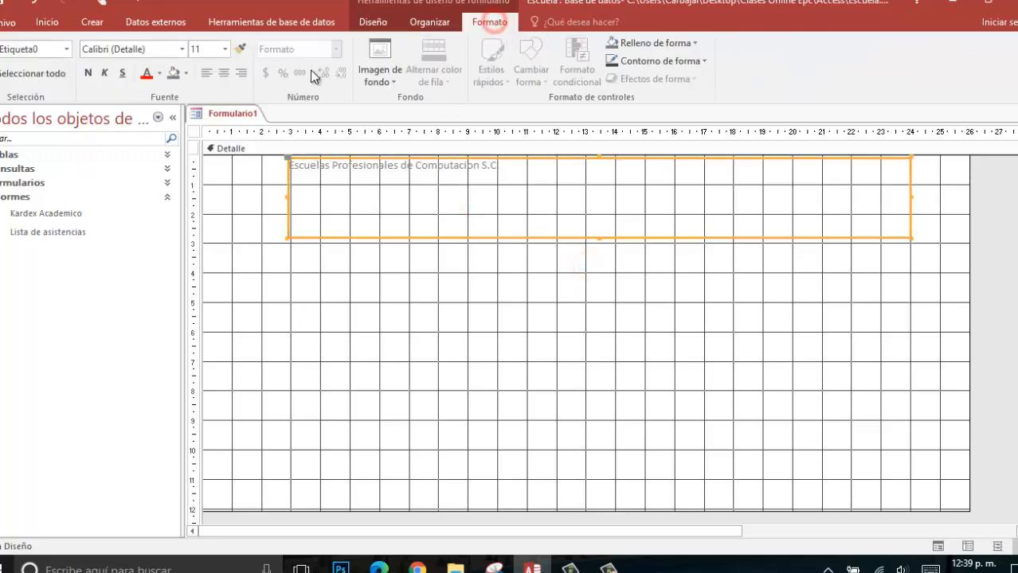
click(88, 73)
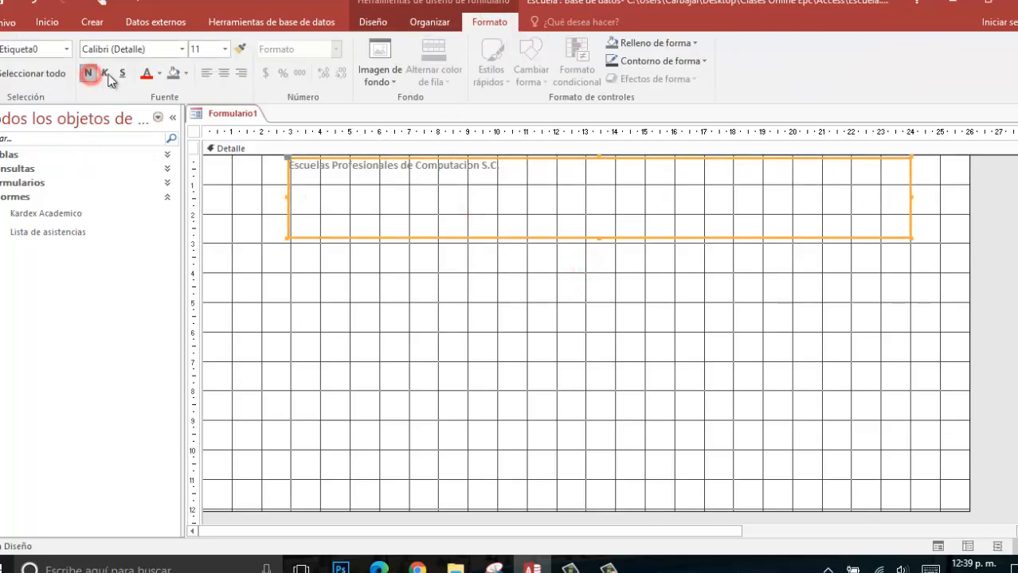
click(160, 73)
click(160, 184)
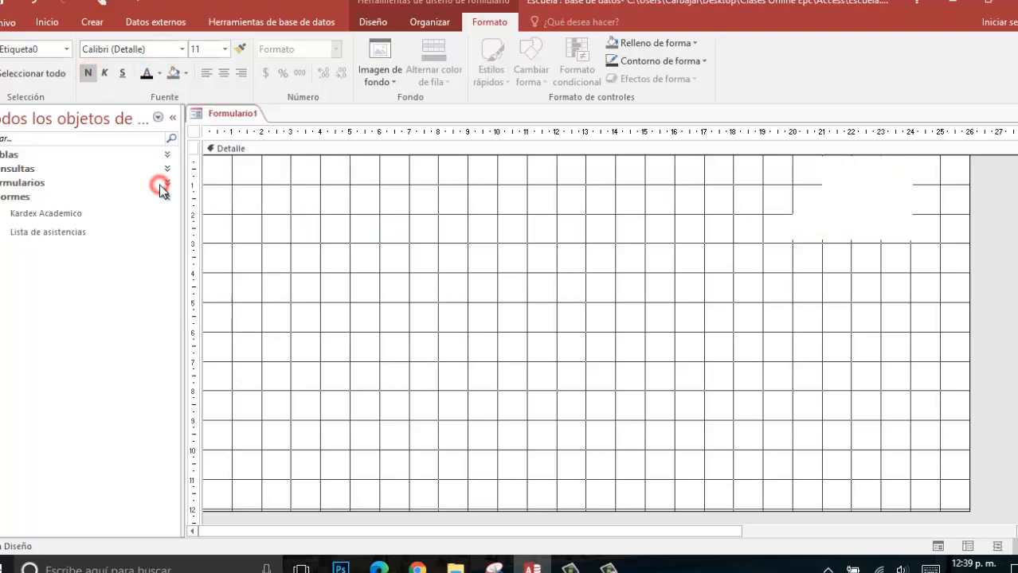
click(225, 74)
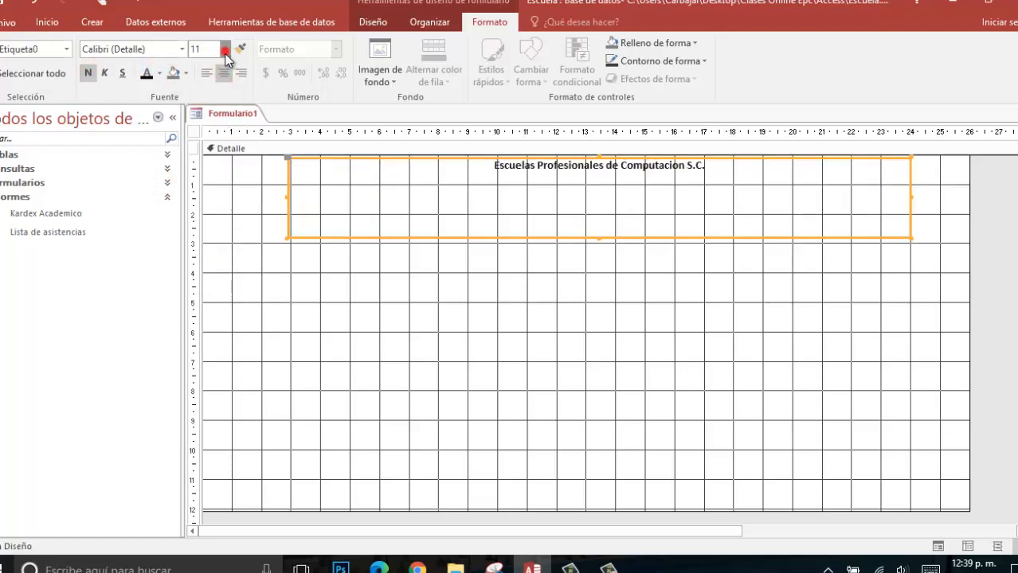
click(225, 49)
click(195, 272)
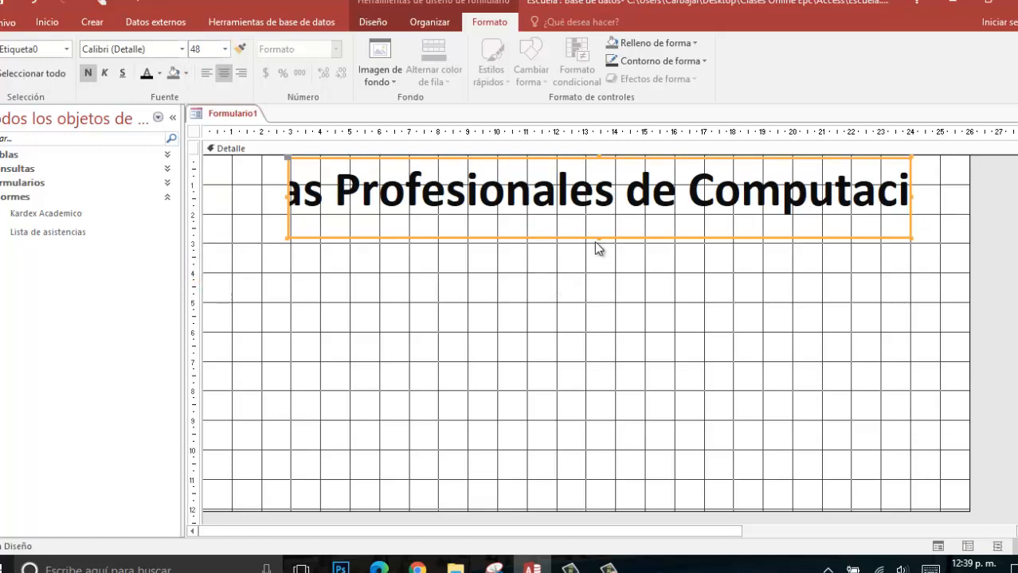
- Make the title label taller to fit two lines of text and widen the form to about 27 cm
drag(597, 236, 609, 284)
click(607, 317)
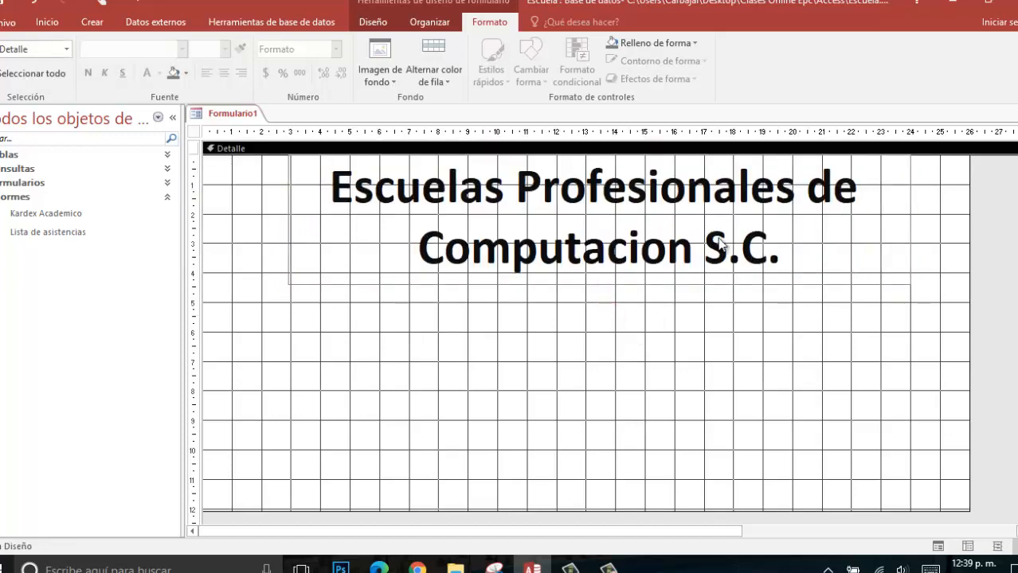
click(719, 246)
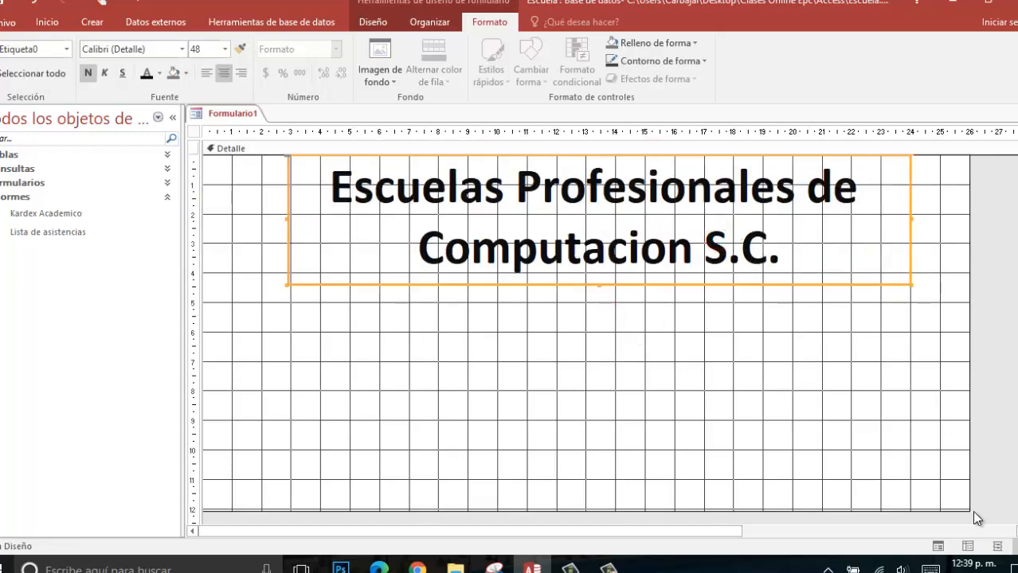
drag(971, 511, 1003, 505)
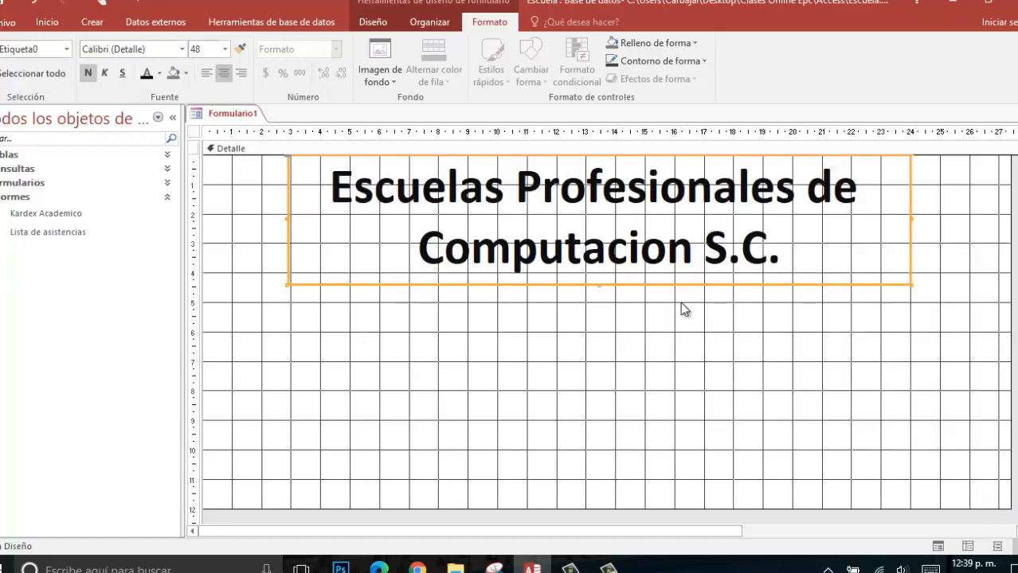
- Set the title label's font size to 36 and narrow the label to about 16 cm
click(224, 48)
click(196, 259)
drag(908, 285, 753, 291)
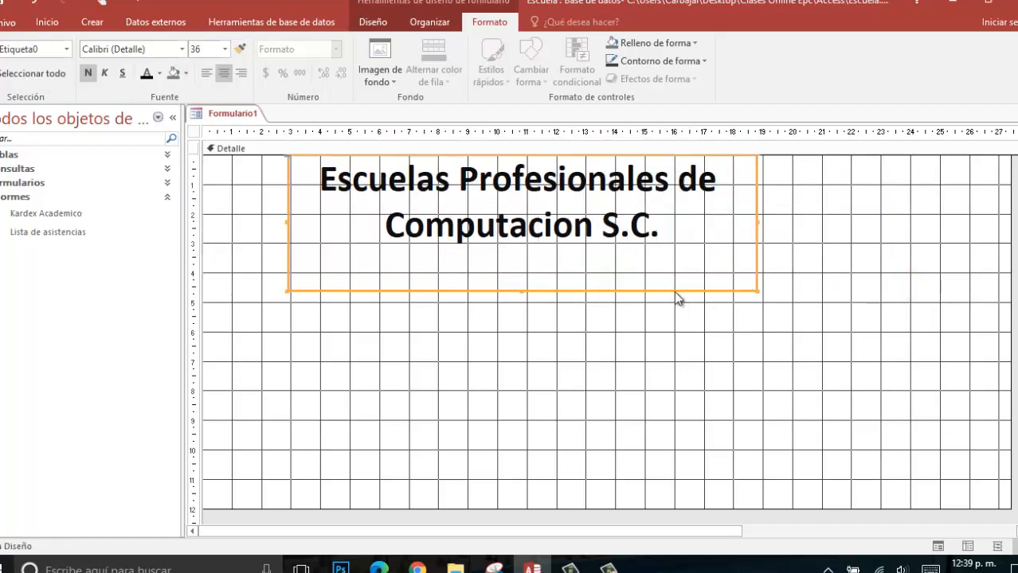
- Move the title label to the form's horizontal centre and reduce its height to about 3.7 cm
drag(677, 290, 756, 289)
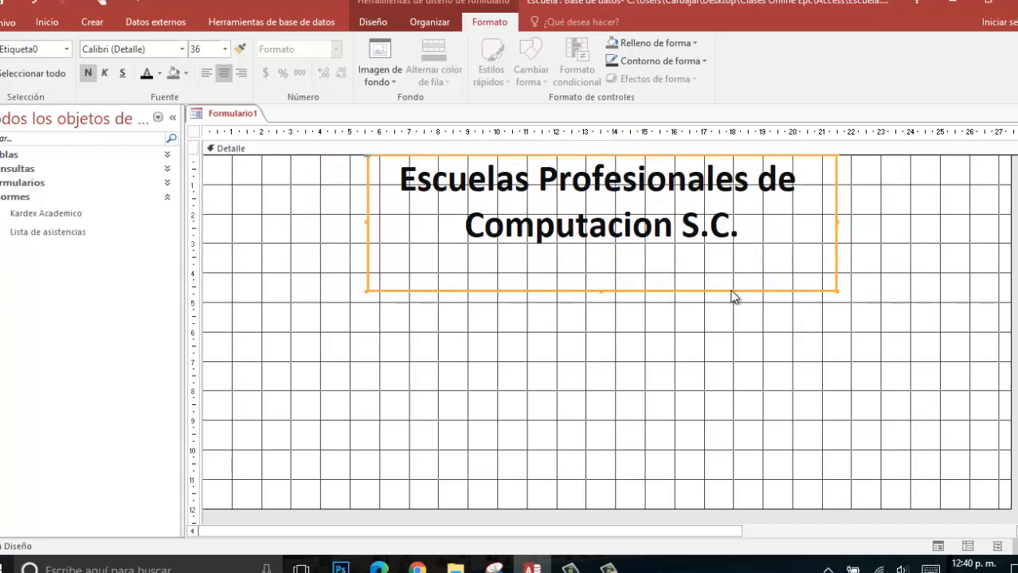
click(623, 322)
click(602, 291)
drag(601, 291, 598, 263)
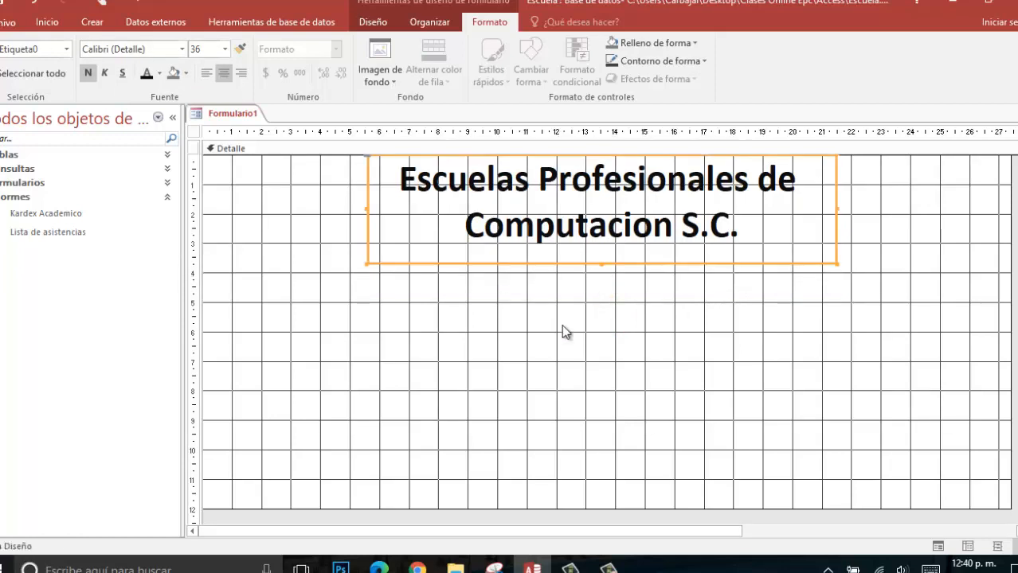
click(562, 327)
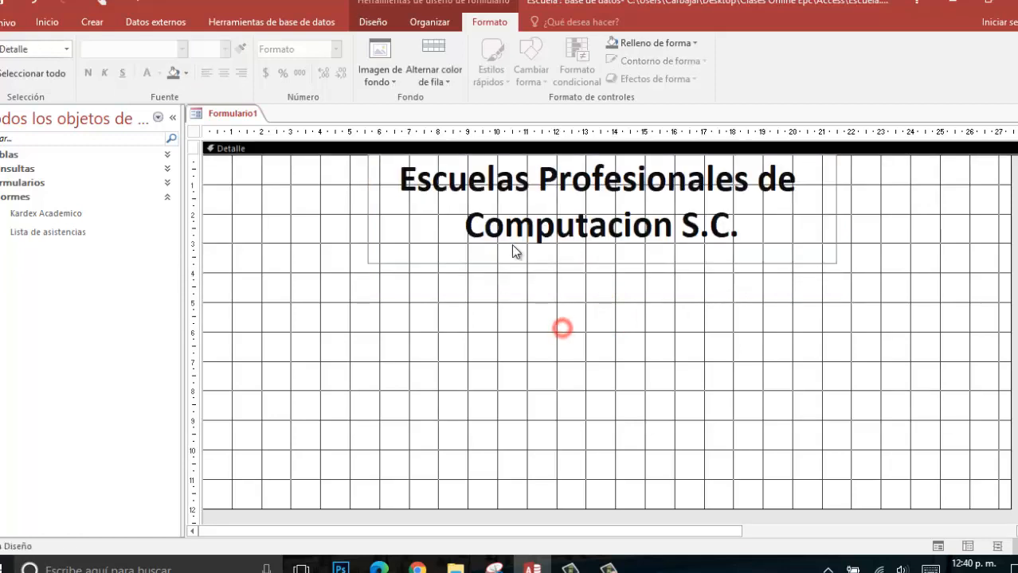
- Insert the EPC logo from the image gallery, about 13 by 5 cm, directly beneath the title label
click(370, 22)
click(493, 80)
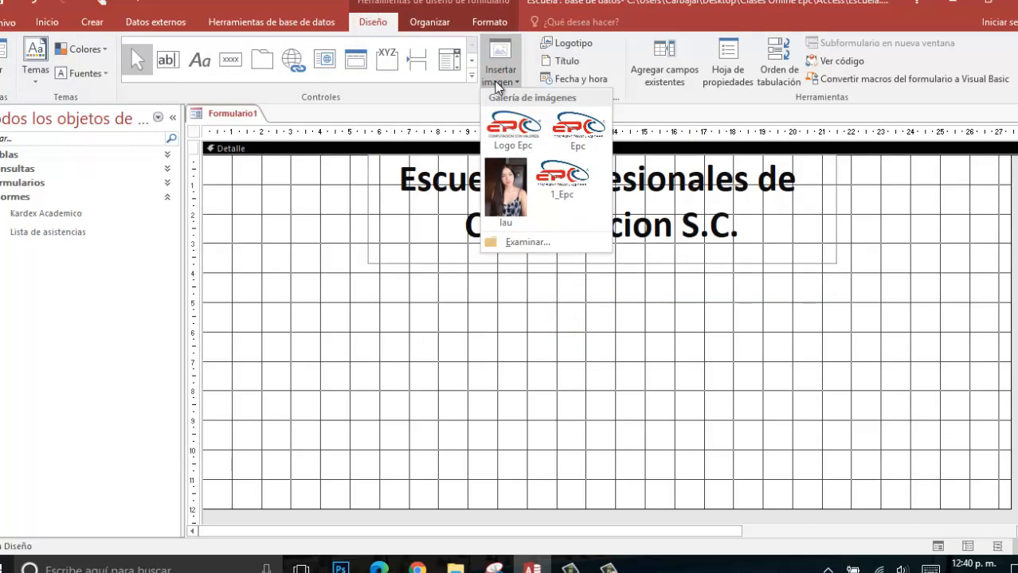
click(548, 128)
click(406, 273)
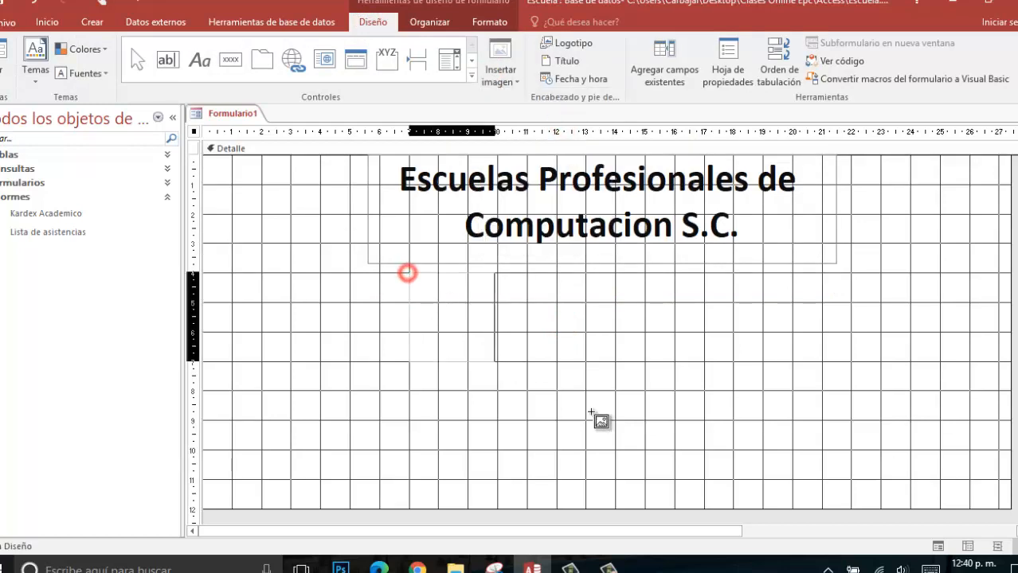
drag(592, 413, 798, 429)
drag(666, 386, 666, 375)
click(665, 461)
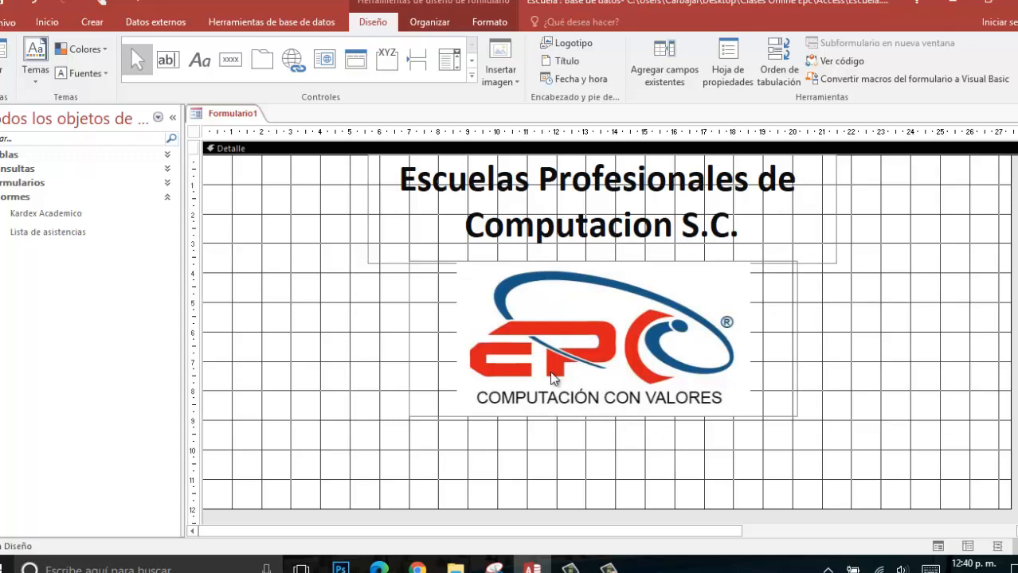
- Insert the current date in the long format, leaving out the time
click(609, 84)
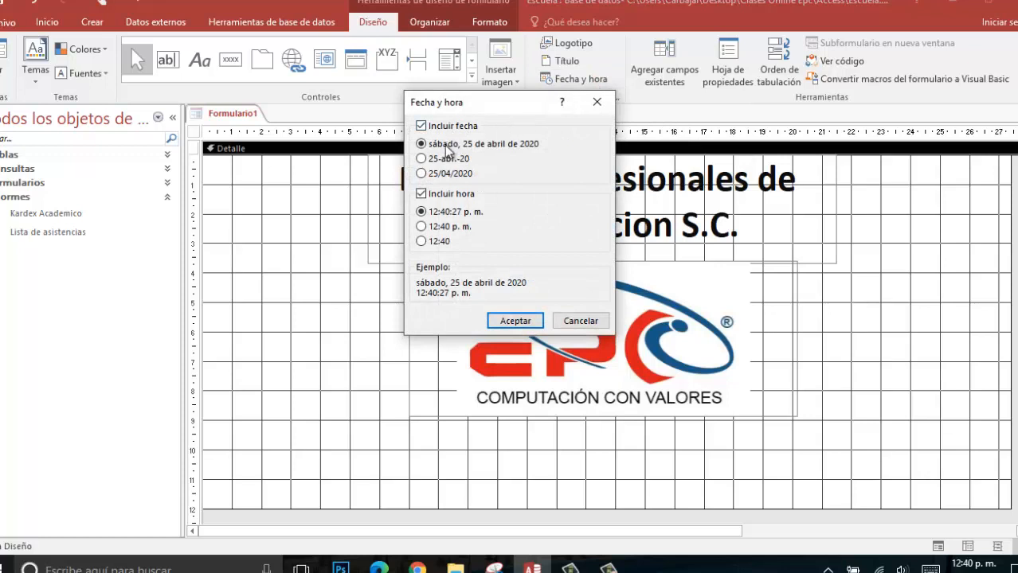
click(421, 194)
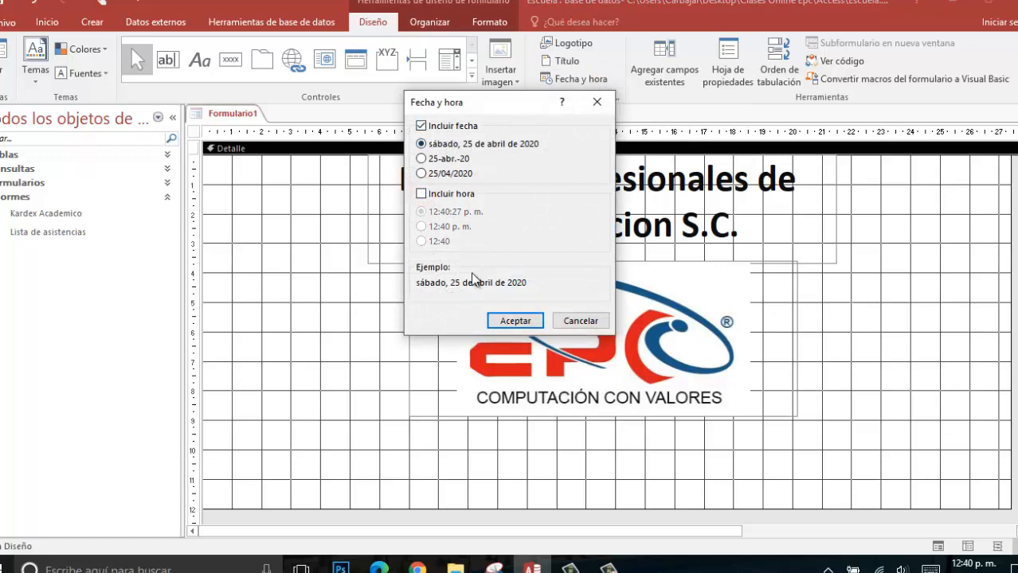
click(508, 319)
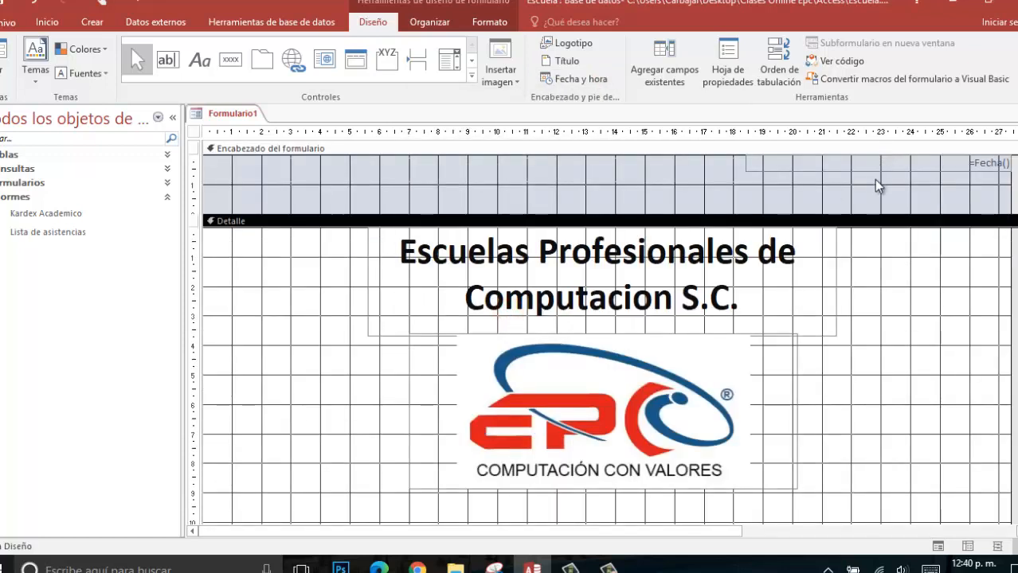
- Move the date control into the detail section below the logo and remove the form header and footer, confirming the deletion
drag(882, 173, 765, 520)
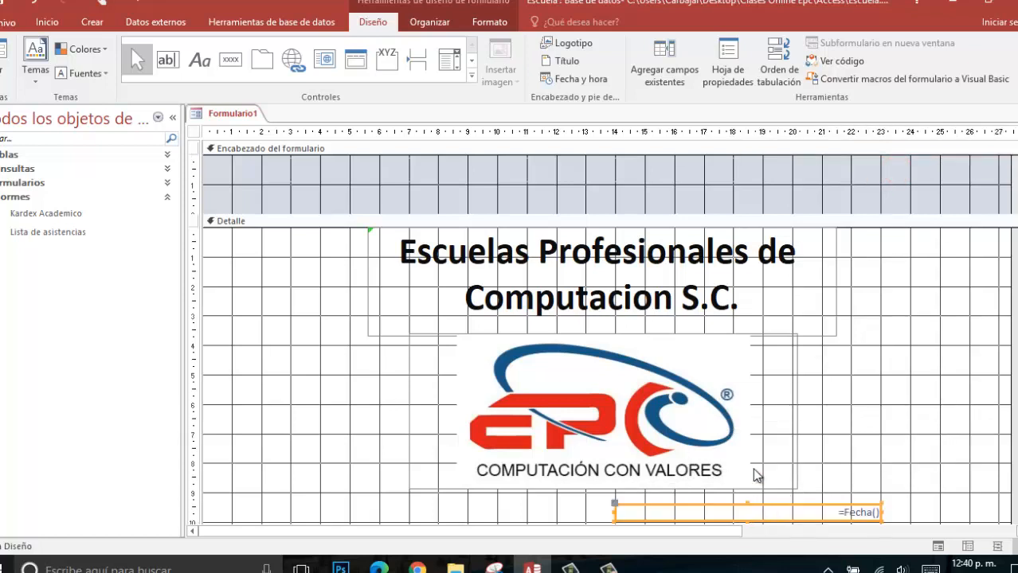
right_click(542, 192)
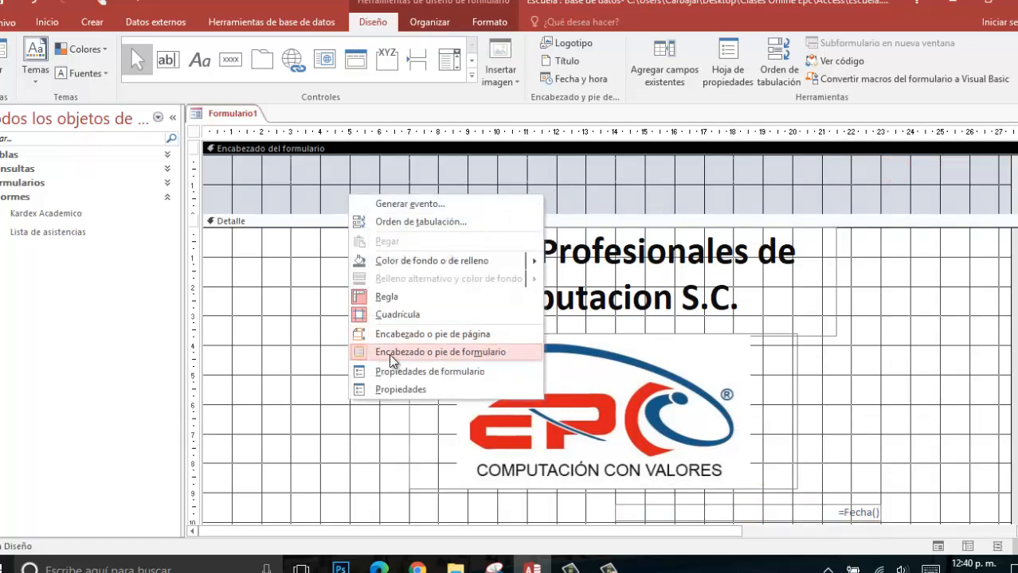
click(369, 352)
click(468, 325)
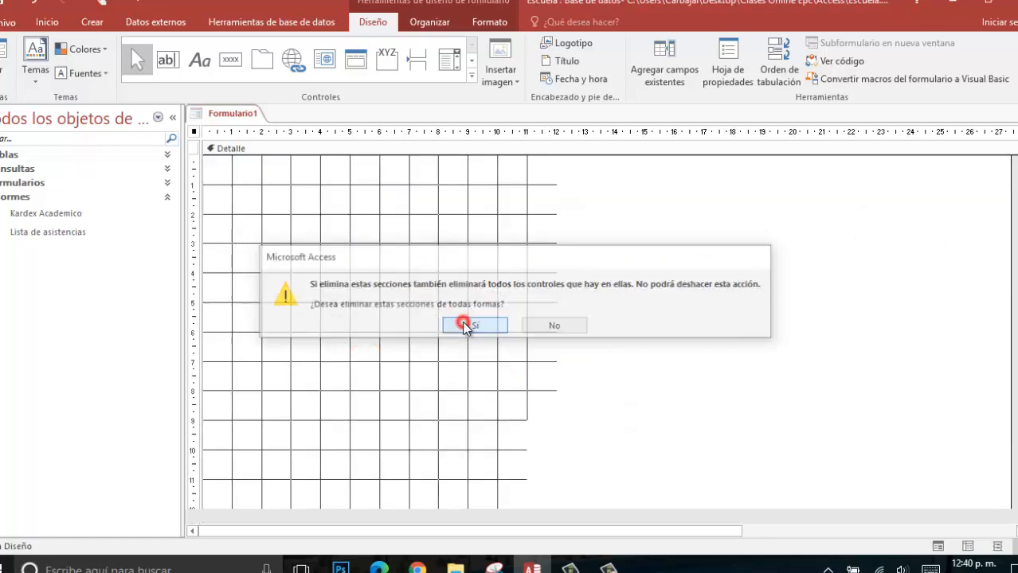
- Resize the date control below the logo to about 13 by 1 cm, centre its text and set it to black, size 24
drag(842, 441, 804, 490)
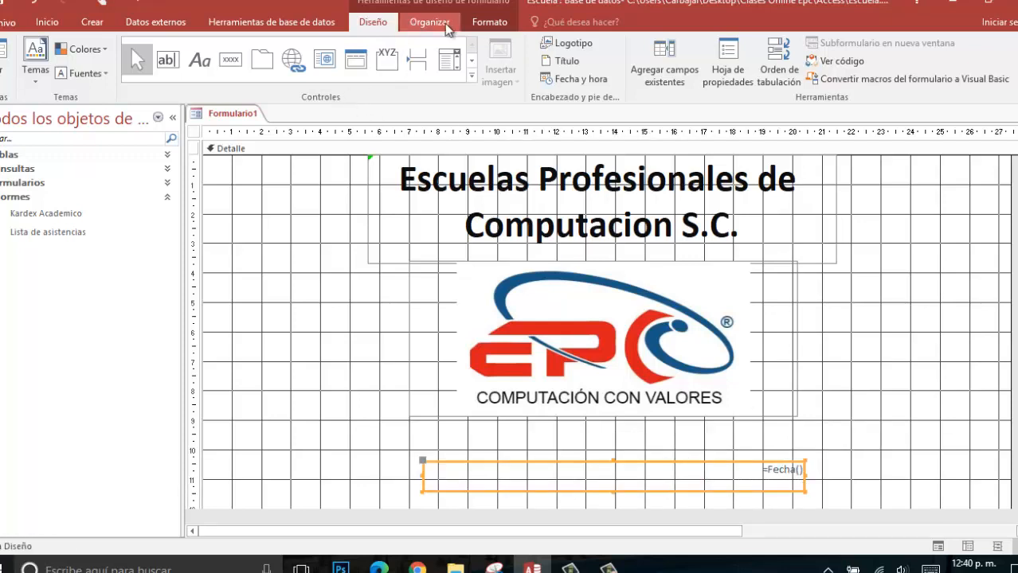
click(489, 22)
click(224, 73)
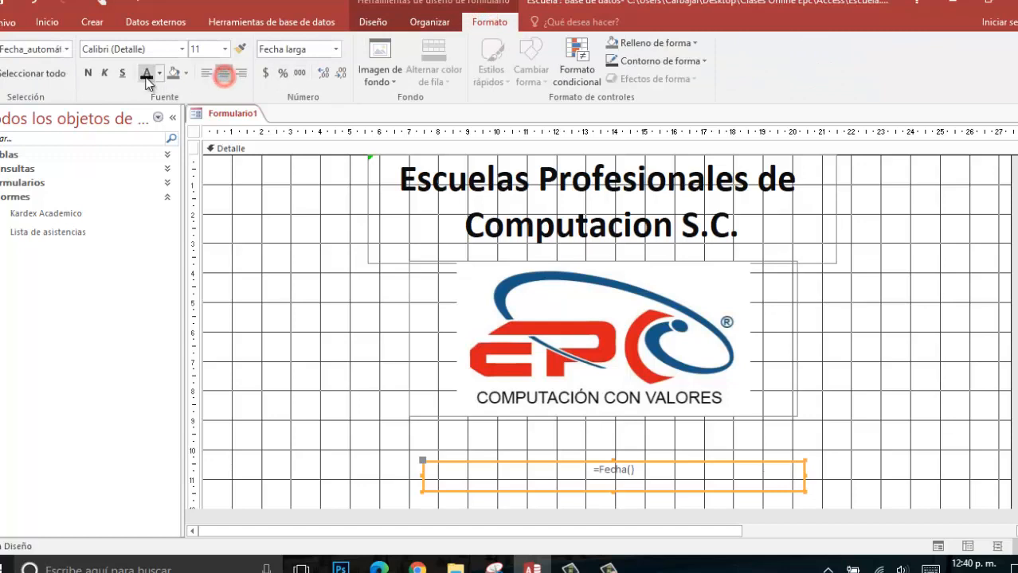
click(225, 50)
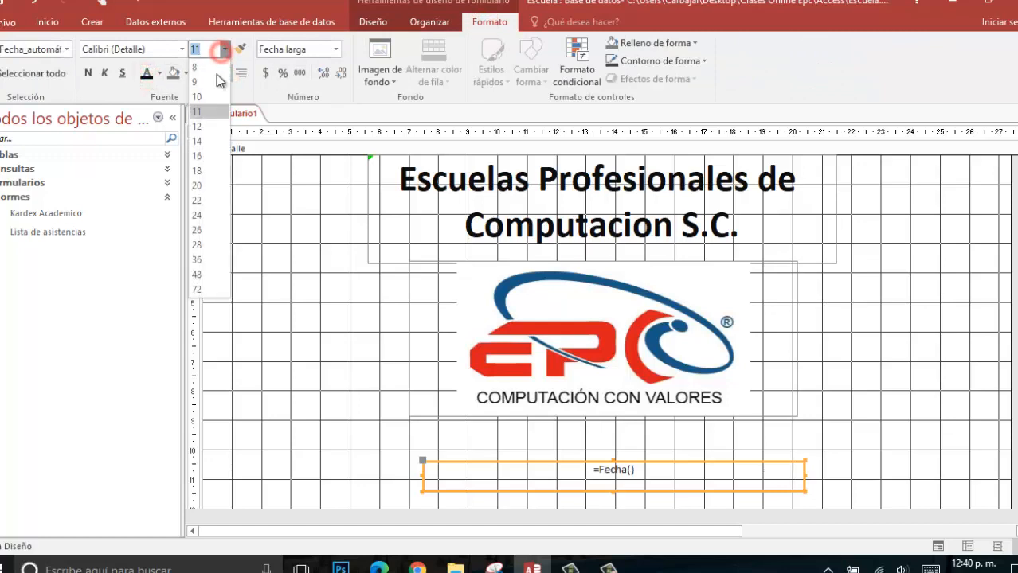
click(202, 217)
click(268, 294)
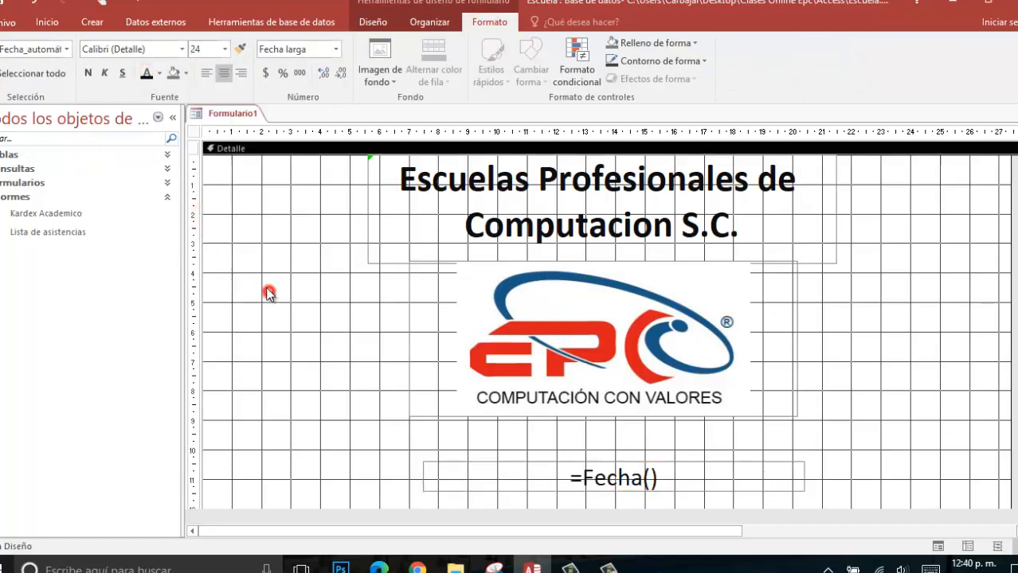
- Save the form as Menu and display it in form view
key(ctrl+s)
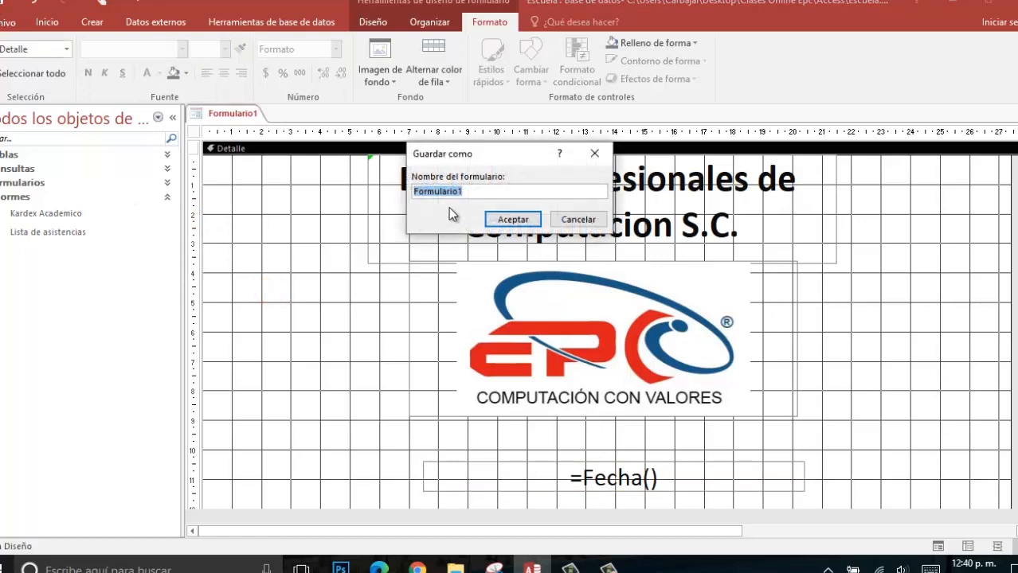
text(Menu)
click(513, 220)
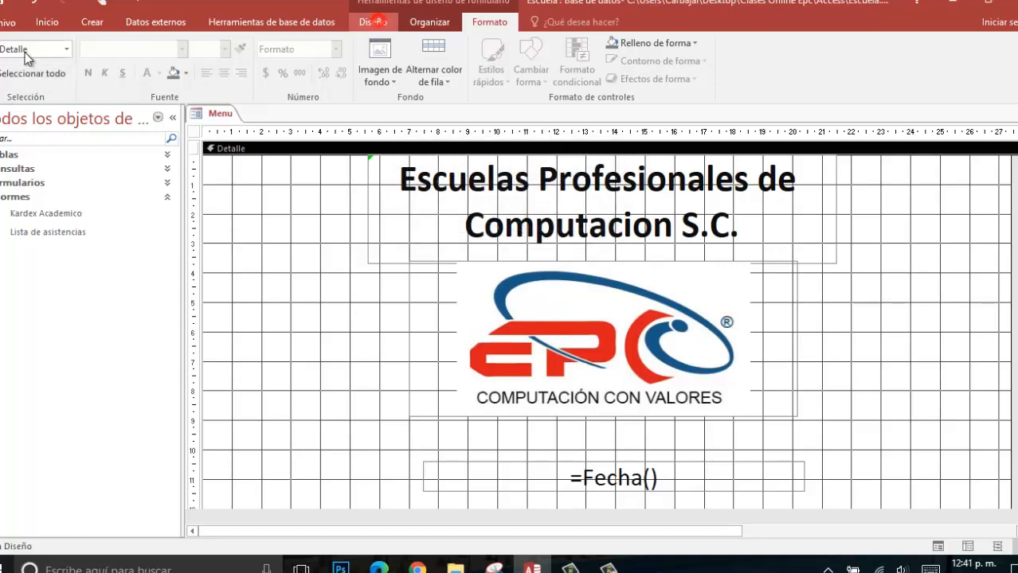
click(372, 21)
click(5, 52)
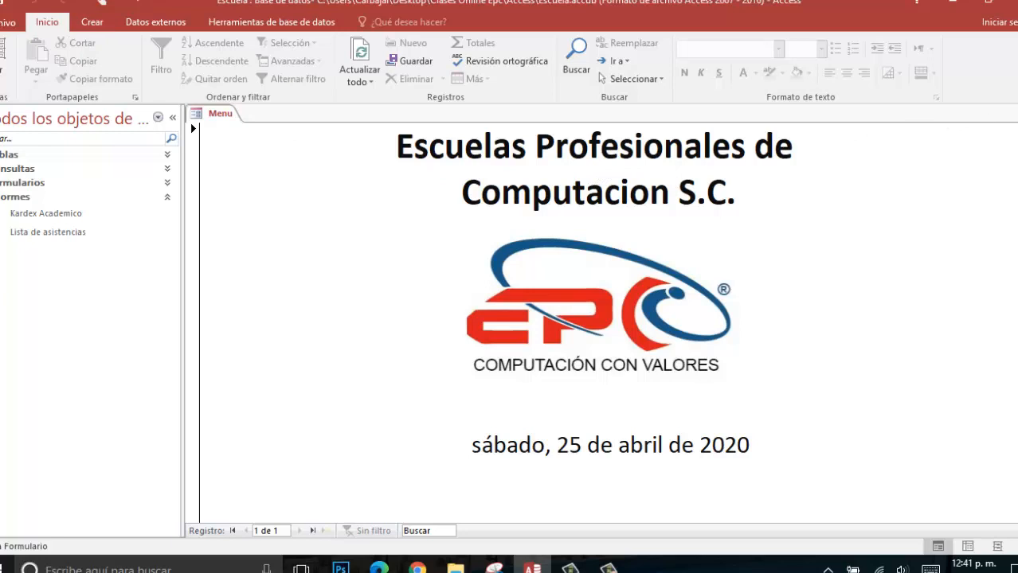
- Close the Menu form and start a new blank macro
click(1016, 113)
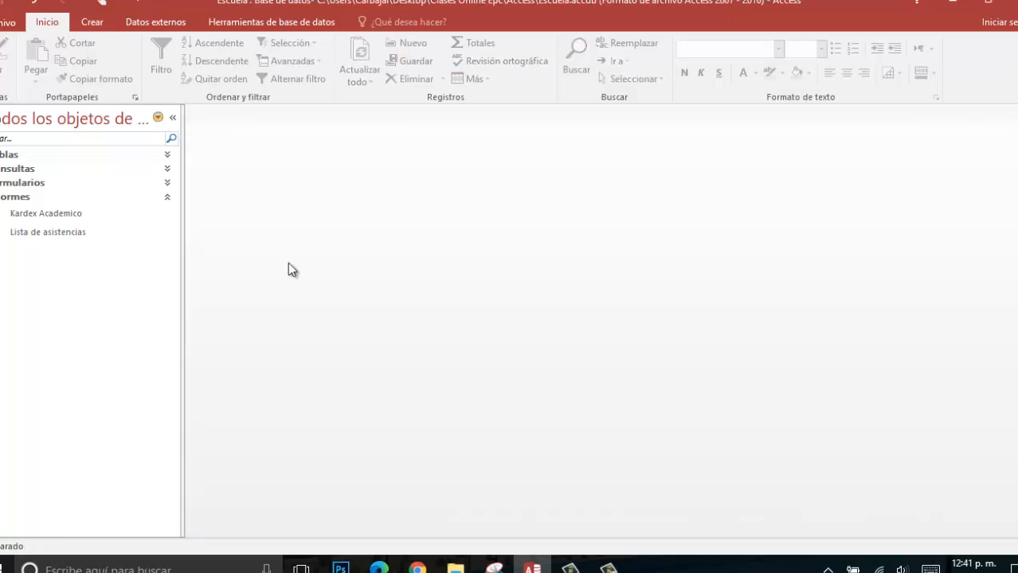
click(101, 25)
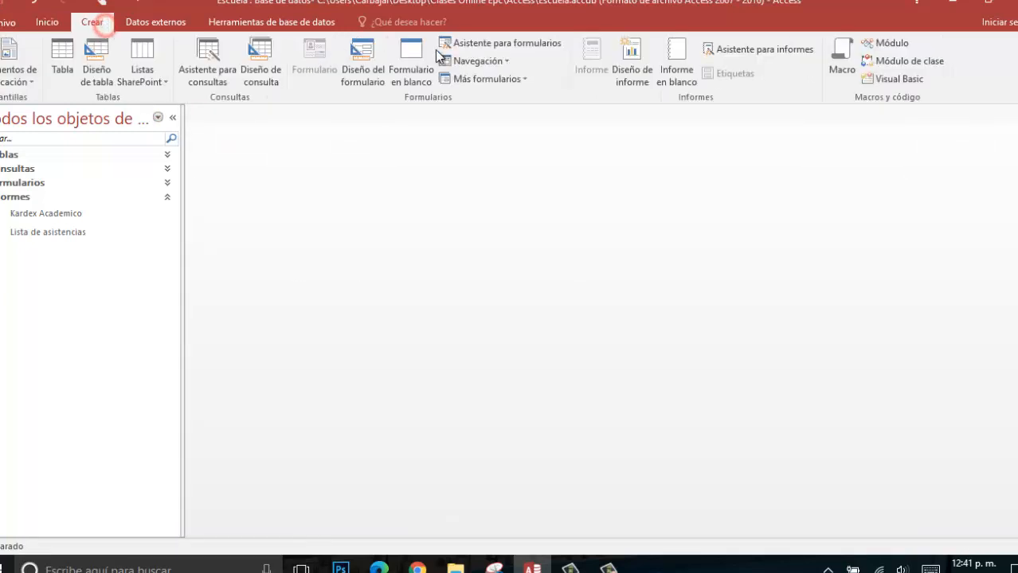
click(837, 75)
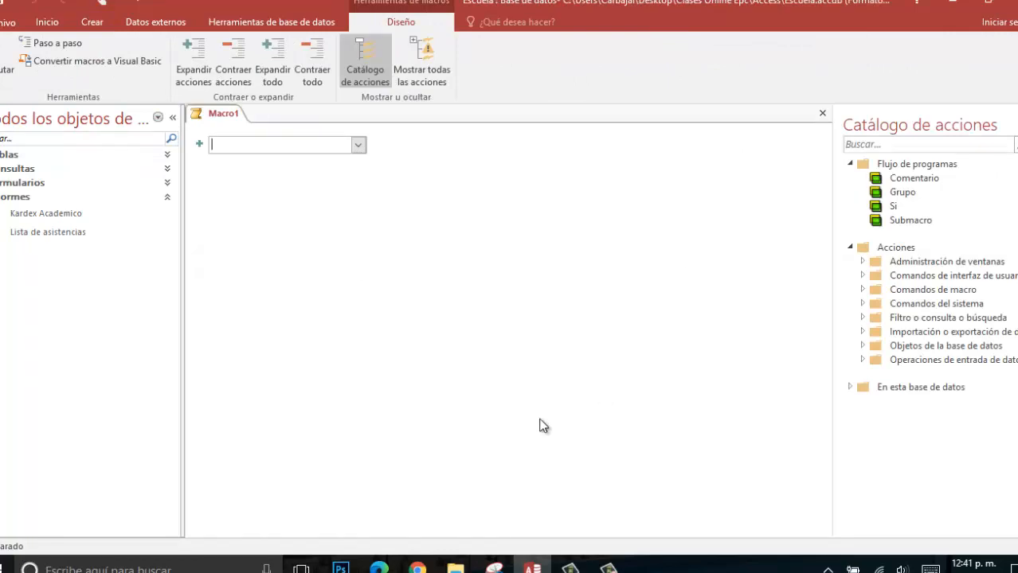
- Switch to the practice PDF in Chrome and review the actions and arguments specified for the Abrir alta de alumnos macro on page 26
click(416, 564)
scroll(537, 324, down, 8)
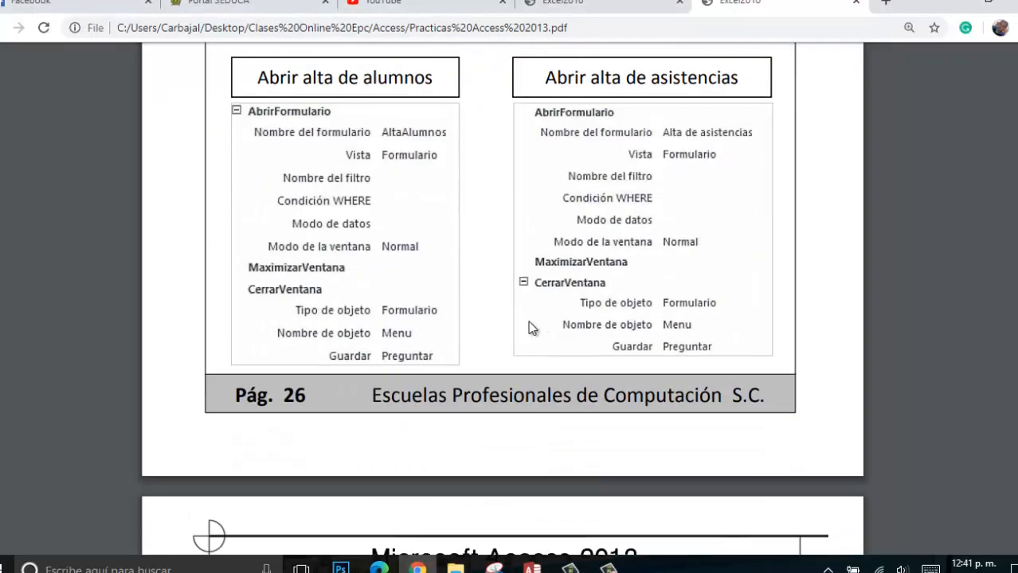
scroll(858, 442, up, 1)
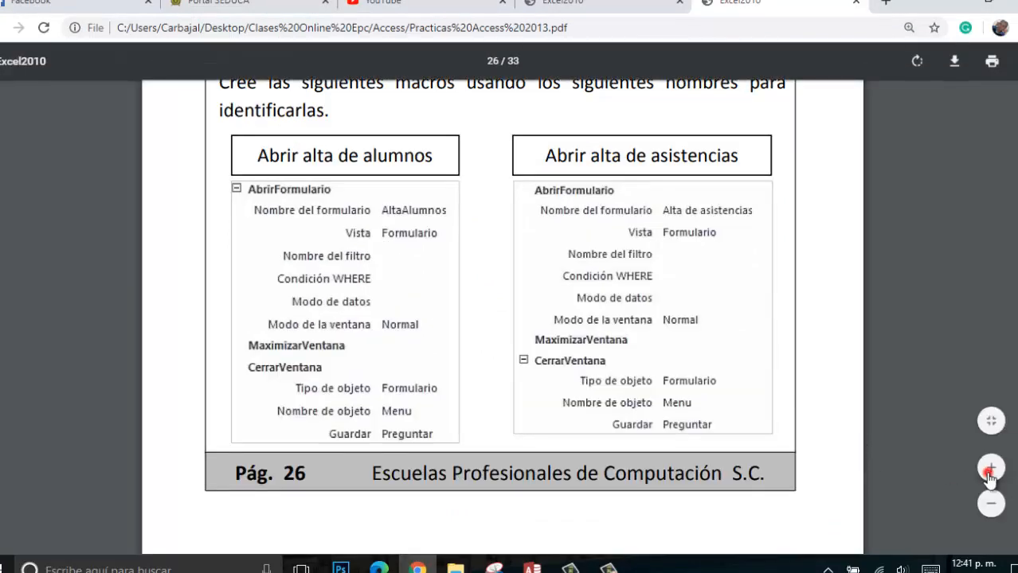
click(989, 473)
scroll(449, 387, down, 1)
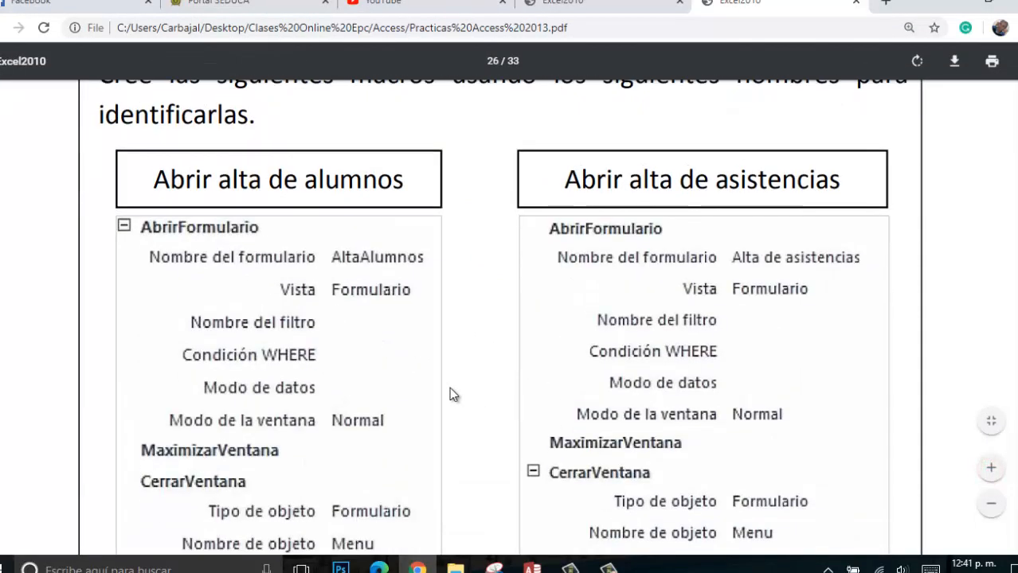
drag(155, 128, 402, 137)
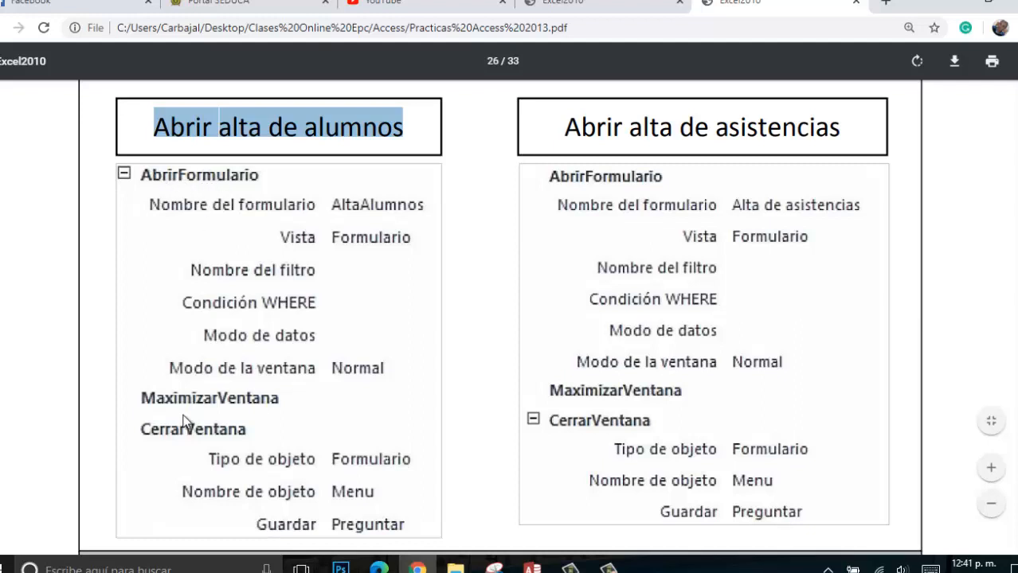
scroll(181, 426, down, 1)
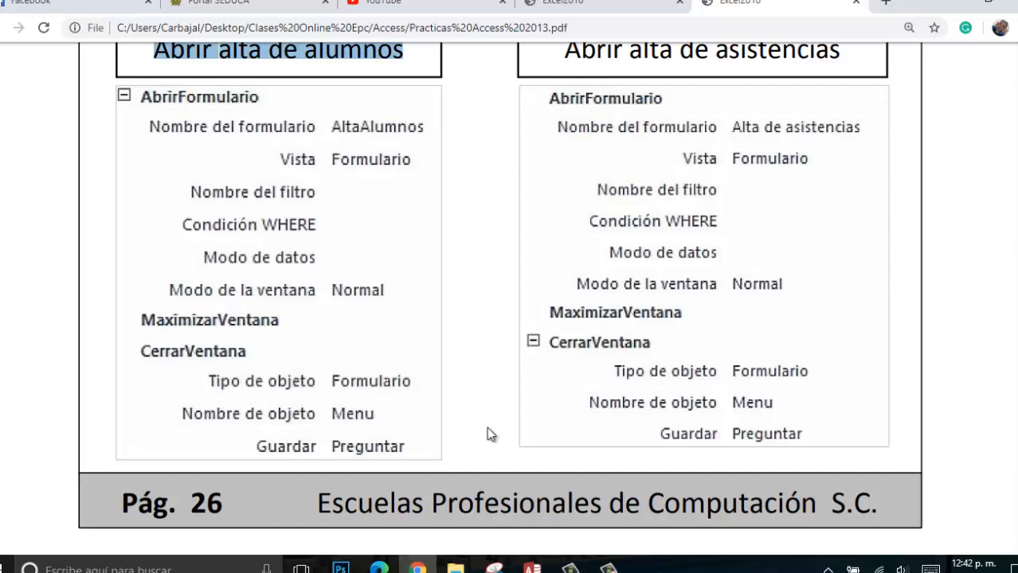
- Return to Access and add an AbrirFormulario action to the macro that opens the Alta de Alumnos form
click(532, 567)
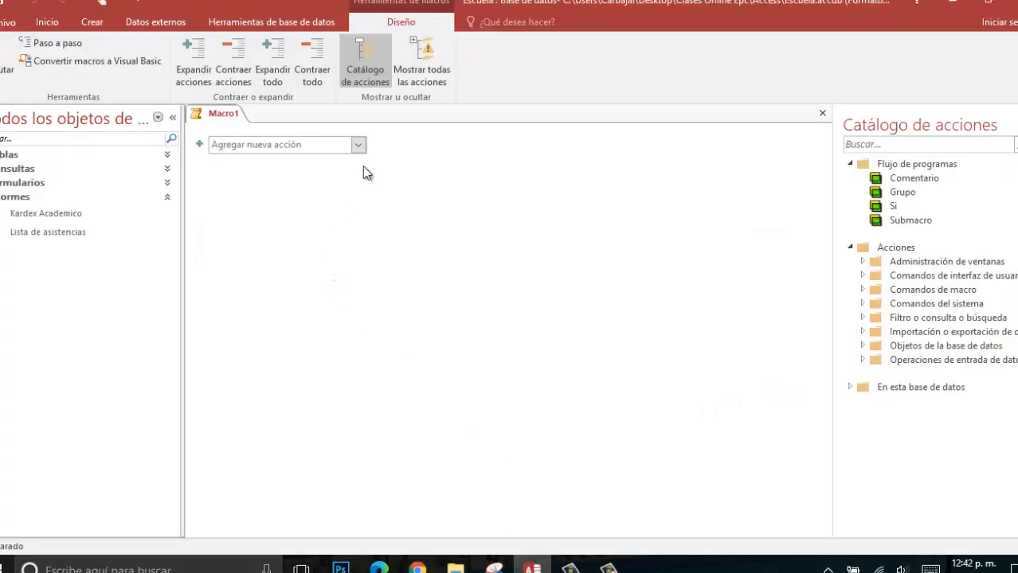
click(358, 145)
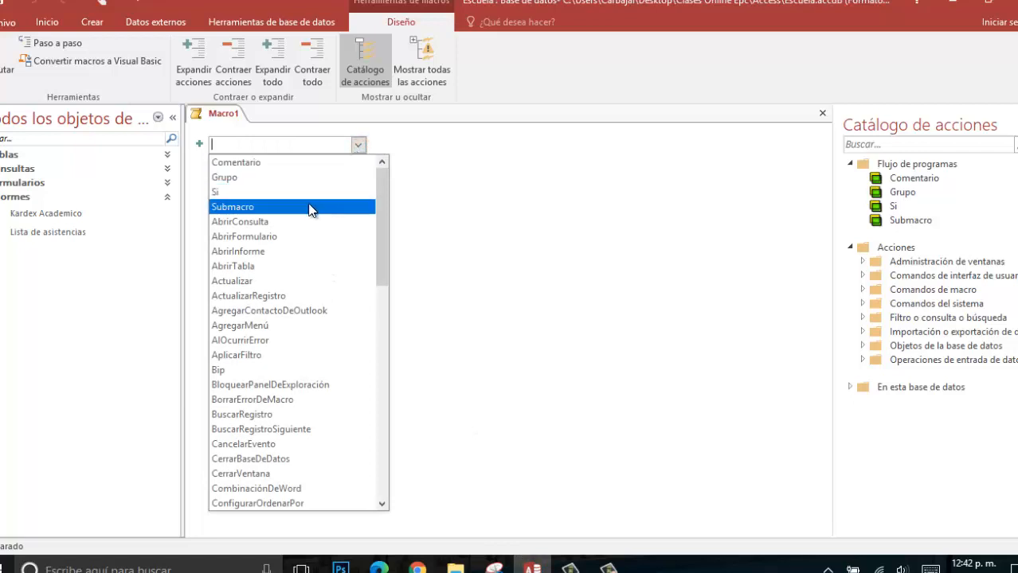
click(298, 238)
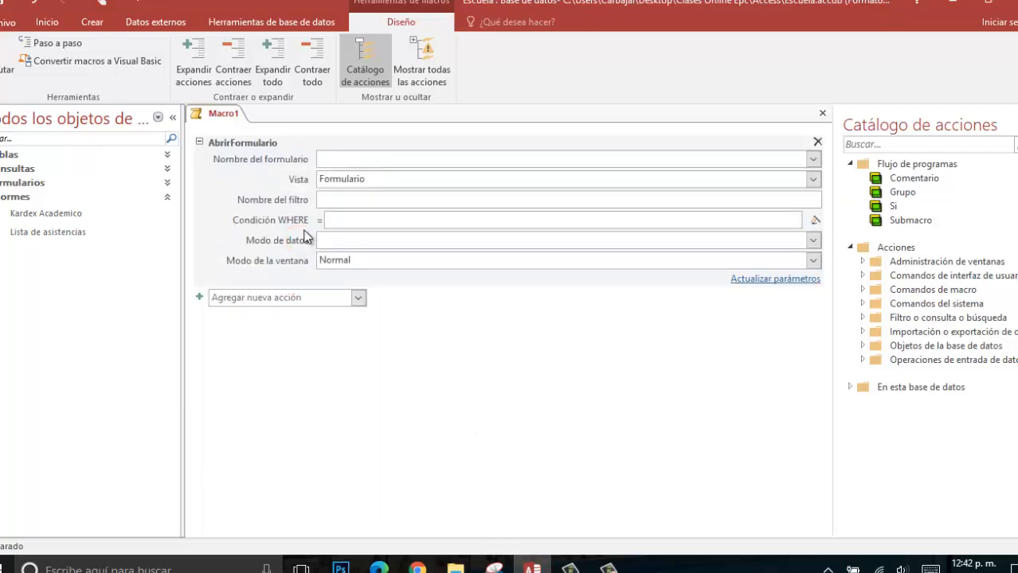
click(813, 160)
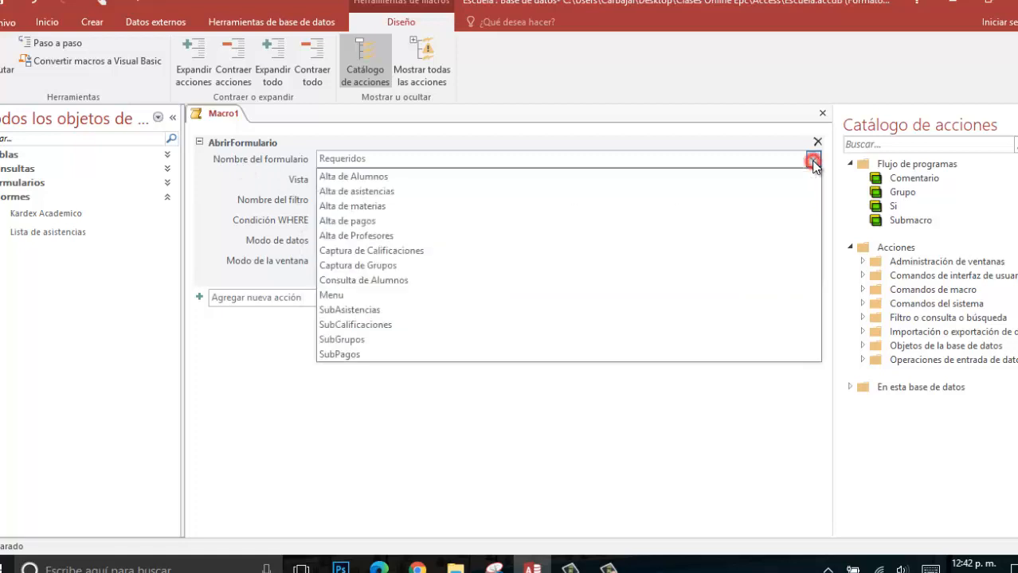
click(354, 176)
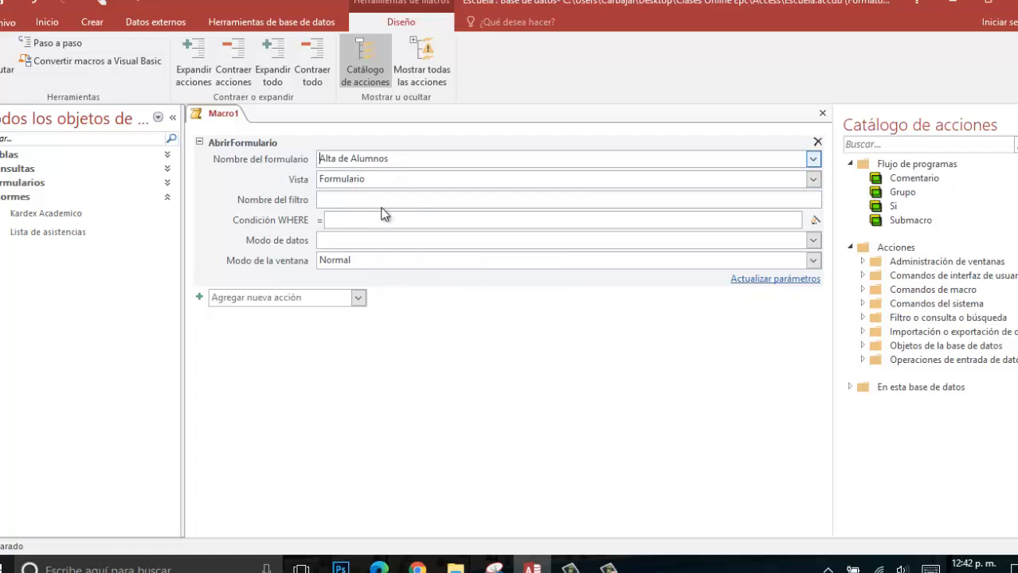
- Add a MaximizarVentana action below the AbrirFormulario action
click(358, 297)
click(385, 172)
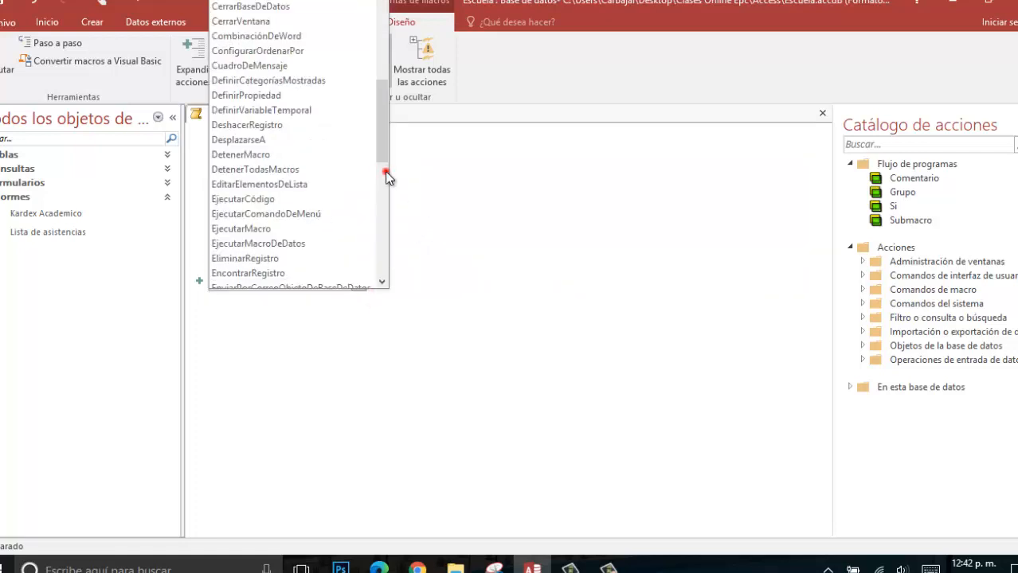
drag(383, 156, 380, 227)
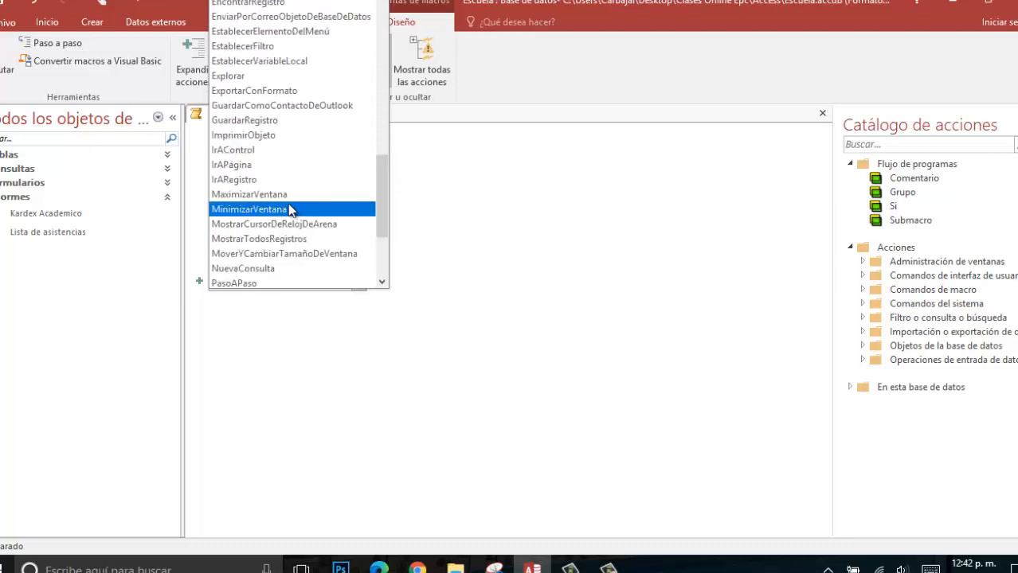
click(287, 194)
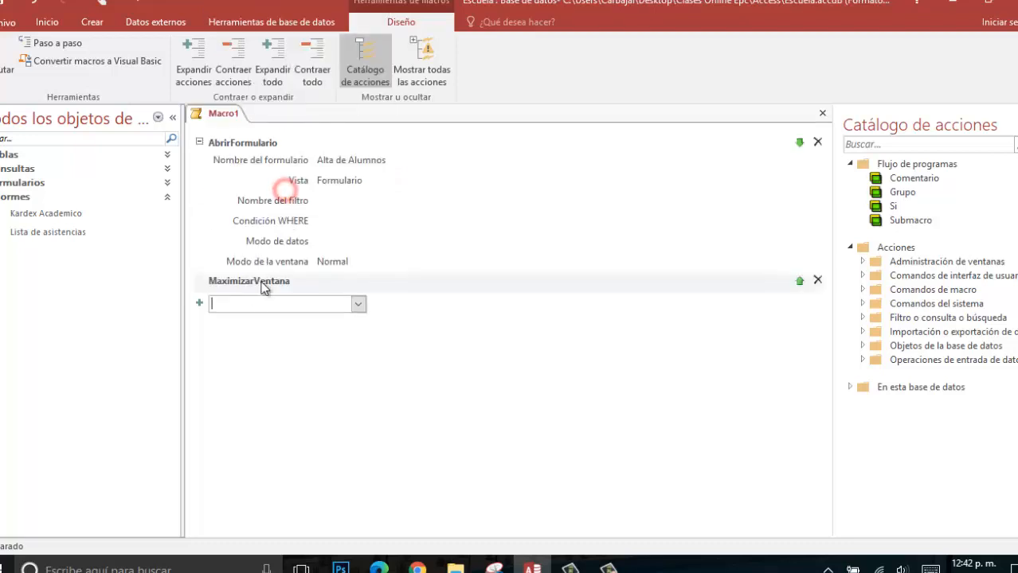
- Add a CerrarVentana action with object type Formulario and object name Menu
click(358, 305)
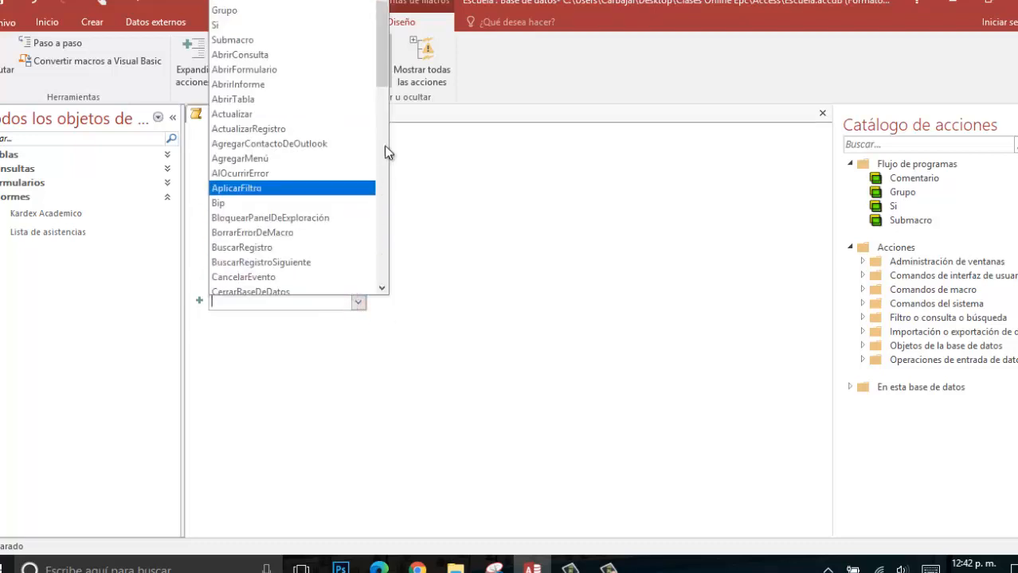
drag(384, 87, 385, 112)
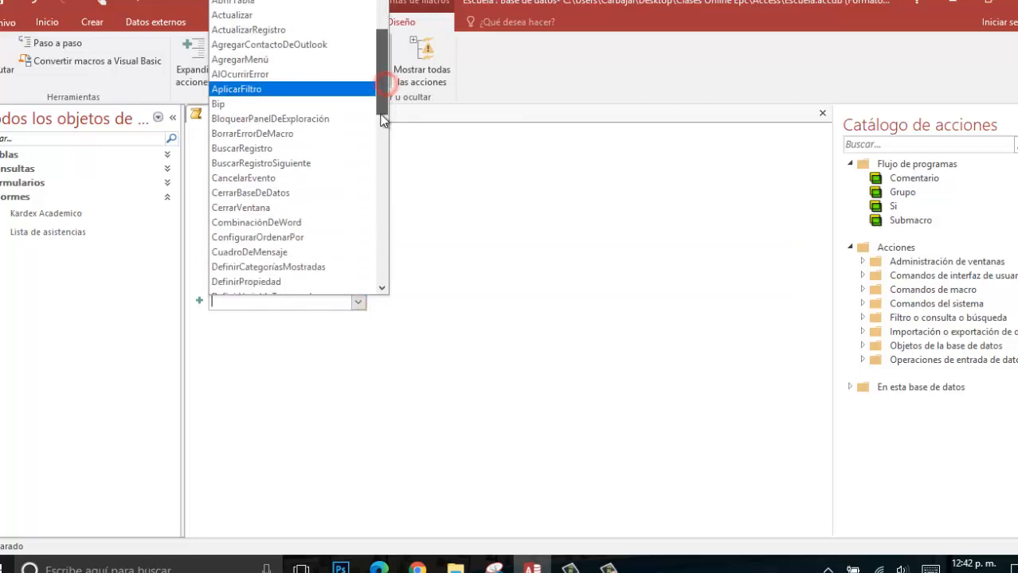
click(262, 209)
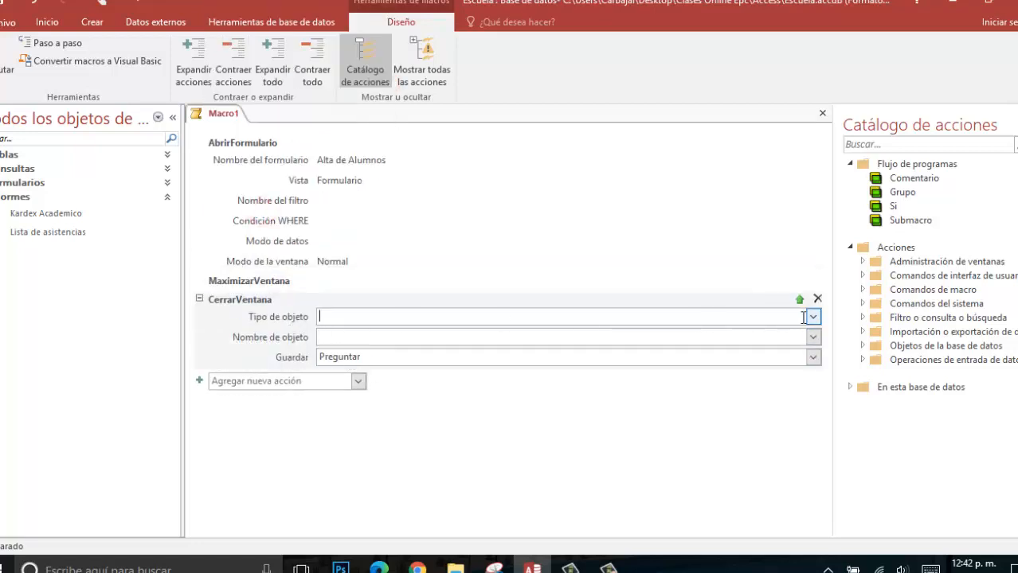
click(812, 317)
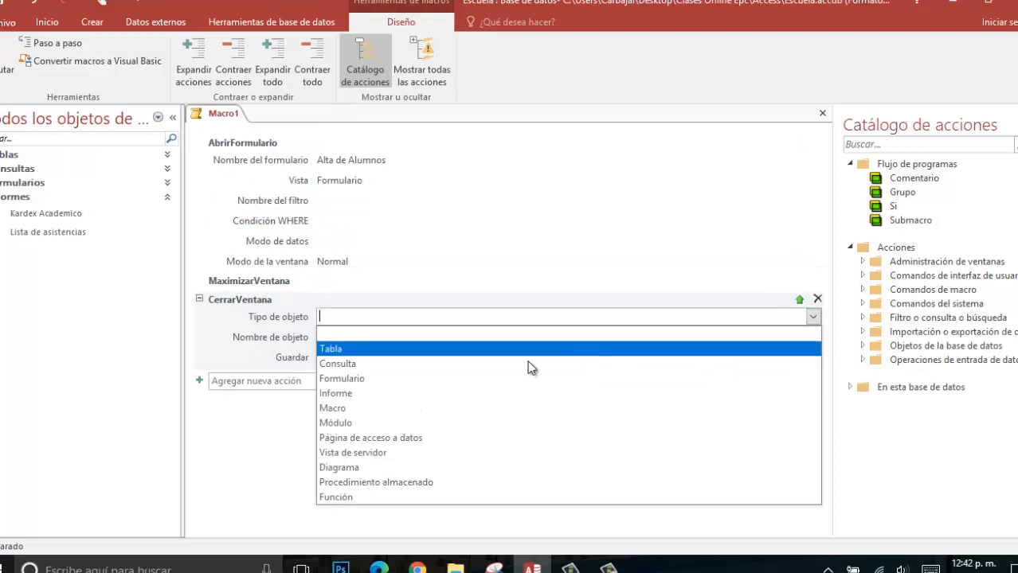
click(406, 380)
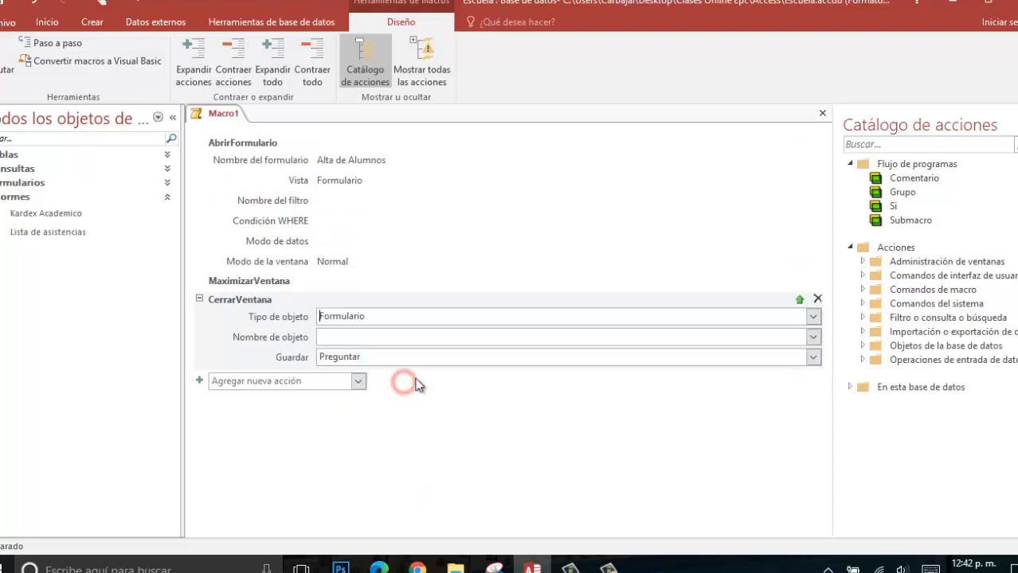
click(815, 338)
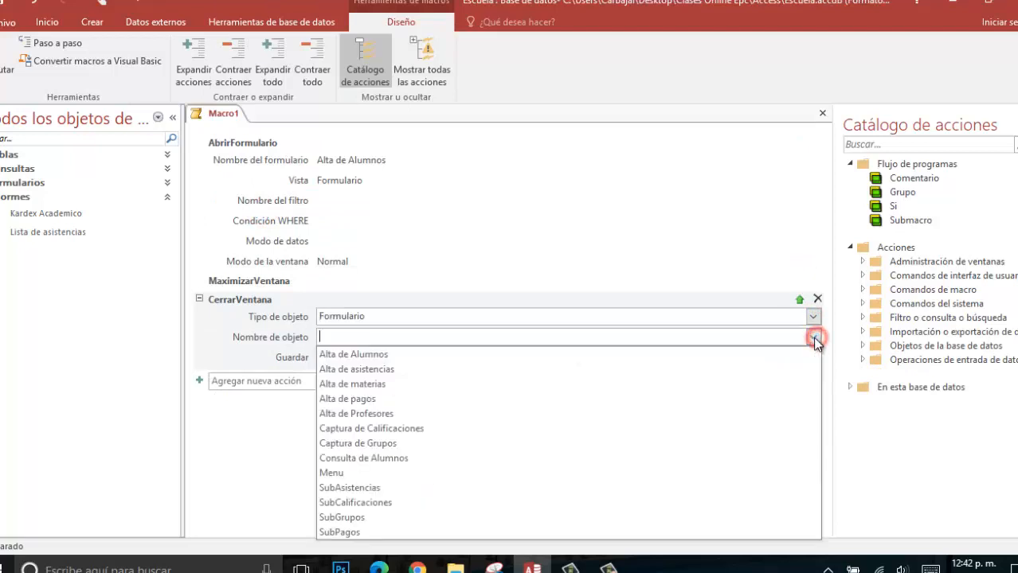
click(355, 472)
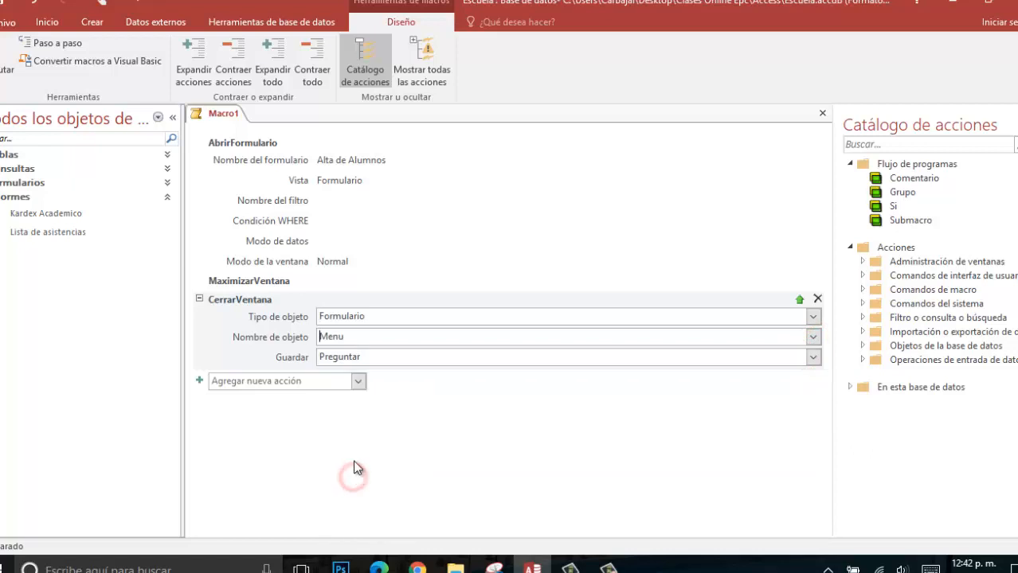
double_click(352, 336)
click(339, 438)
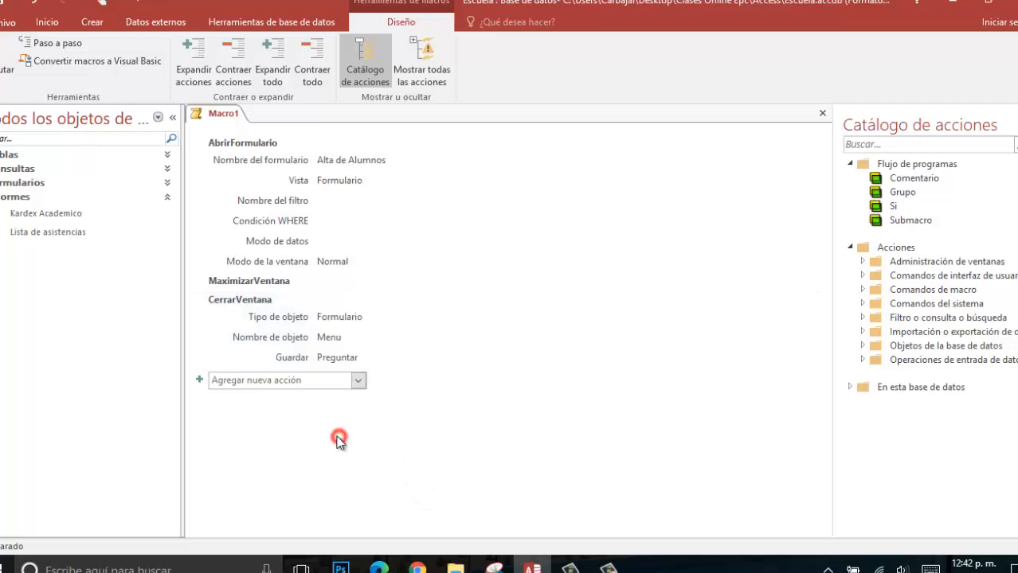
- Save the macro as Abrir Alta de Alumnos, checking the name in the practice PDF, and close it
click(3, 3)
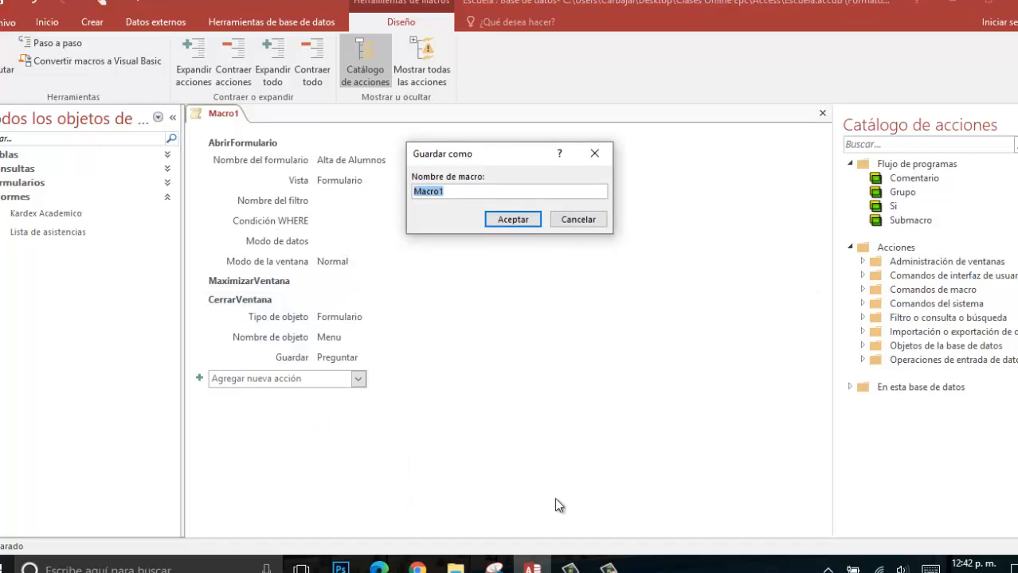
click(417, 567)
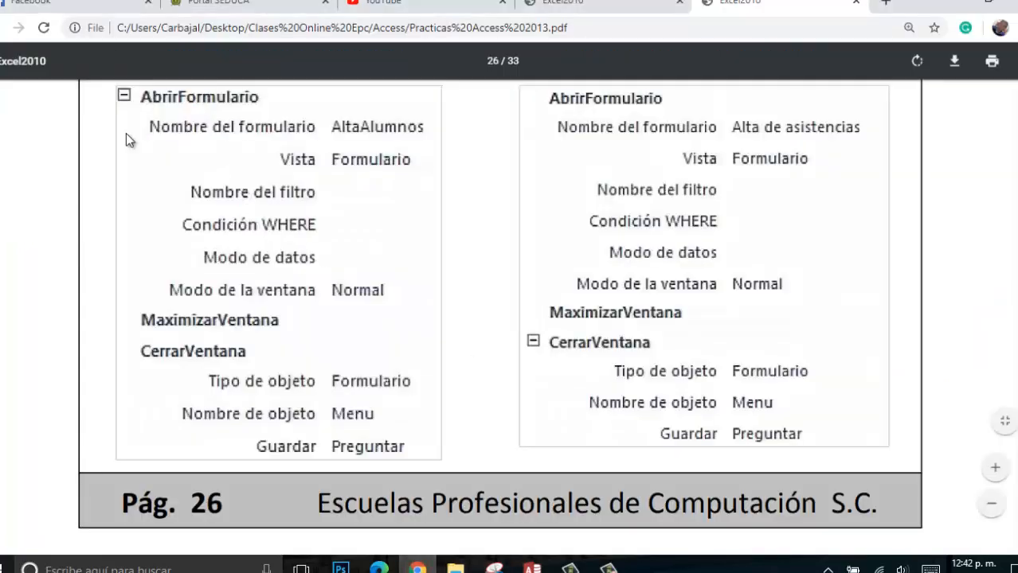
scroll(139, 175, up, 3)
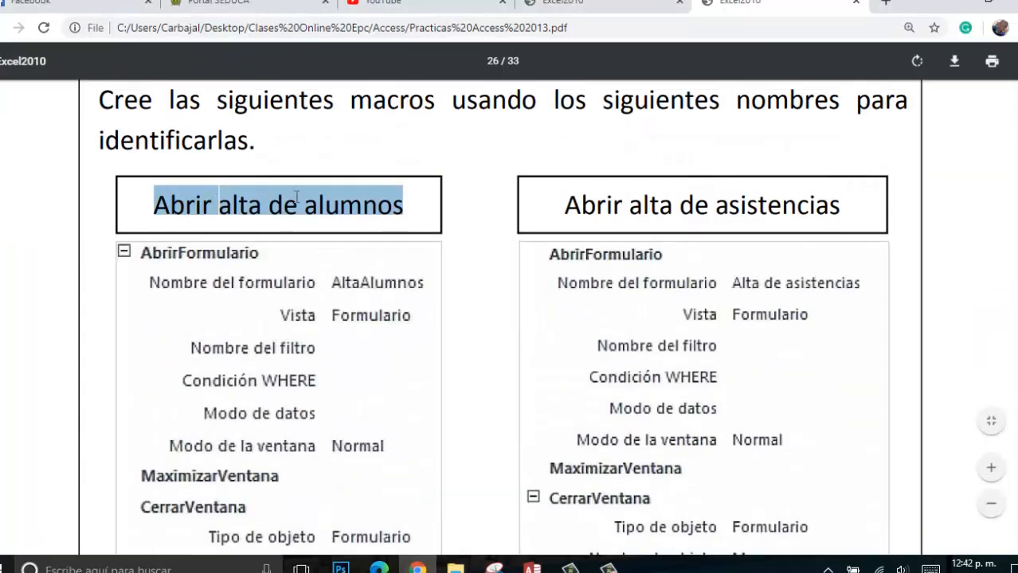
click(532, 567)
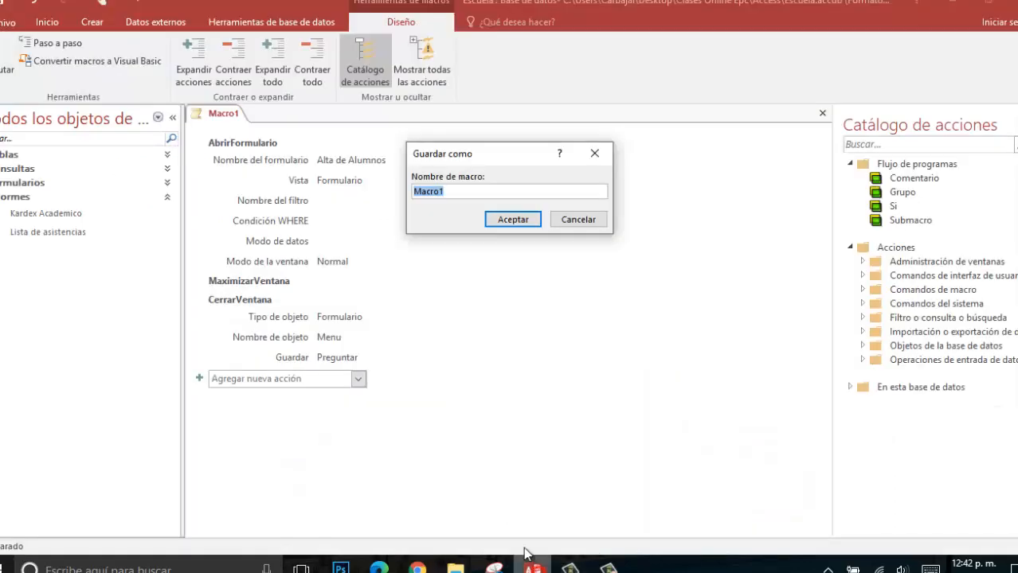
text(Abrir Alta de Alta de)
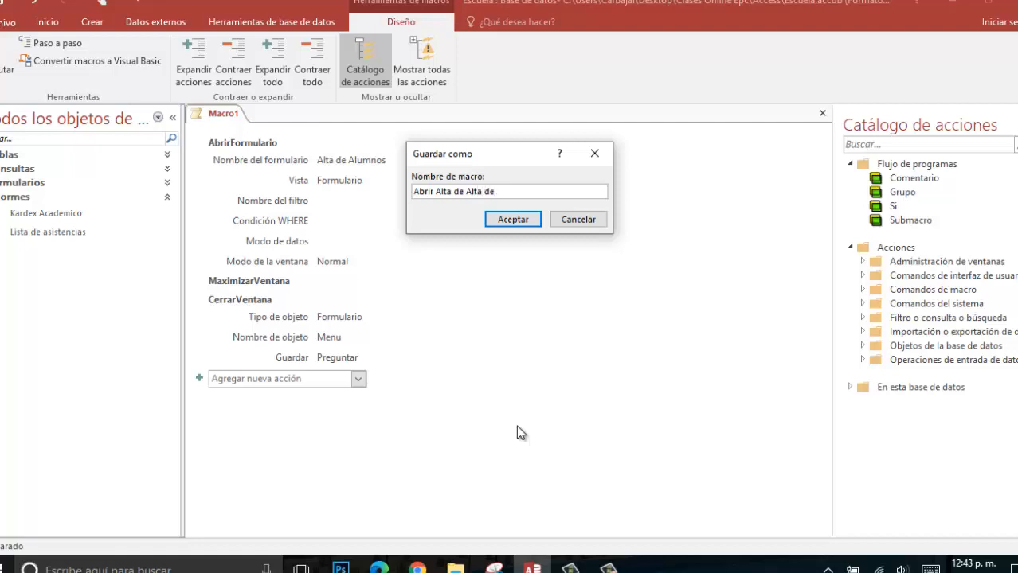
key(ctrl+shift+Left)
key(ctrl+shift+Left)
key(BackSpace)
click(508, 219)
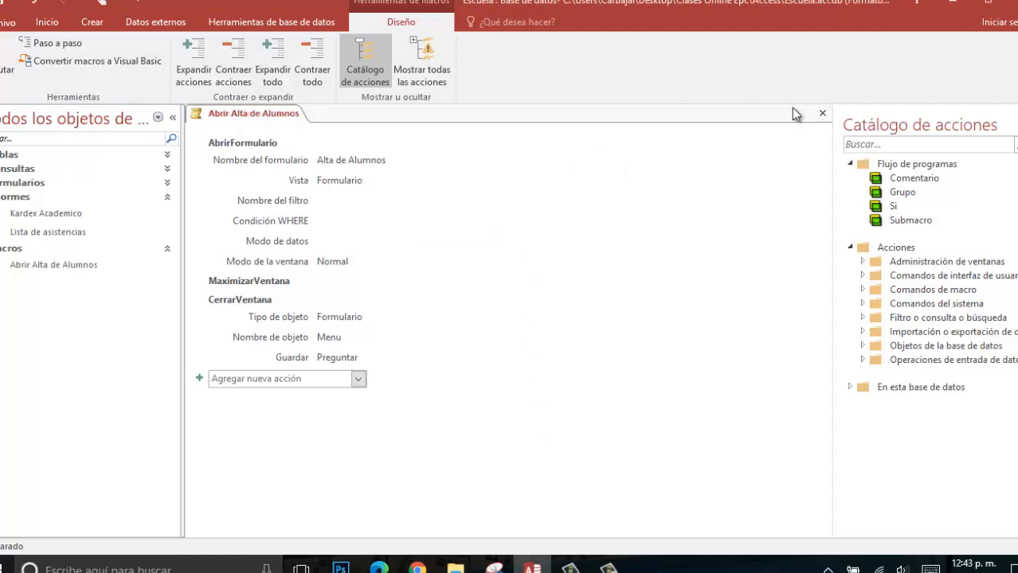
click(822, 113)
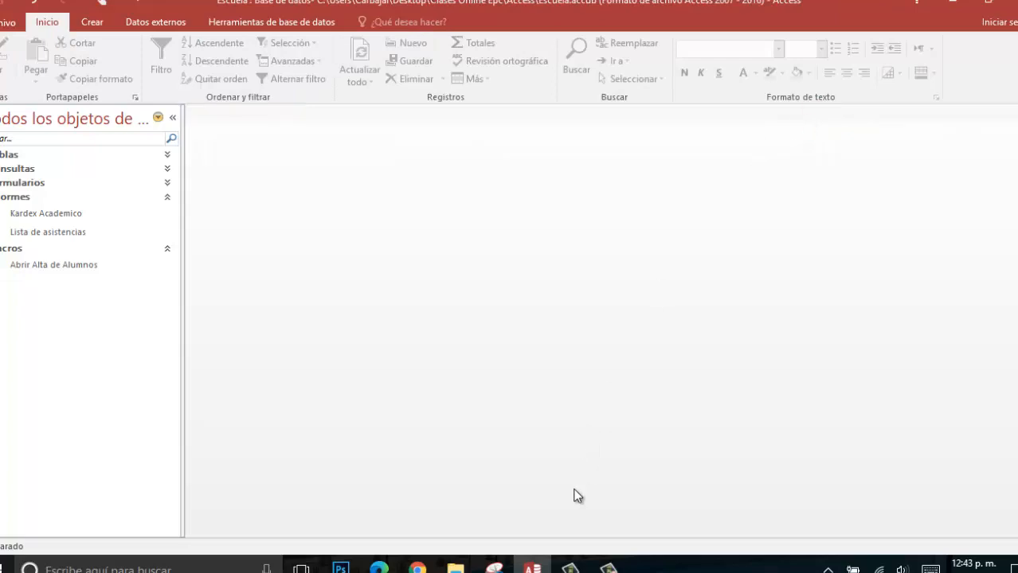
- Check the Abrir alta de asistencias specification in Chrome, and in Access create a macro whose AbrirFormulario action opens the Alta de asistencias form
click(417, 567)
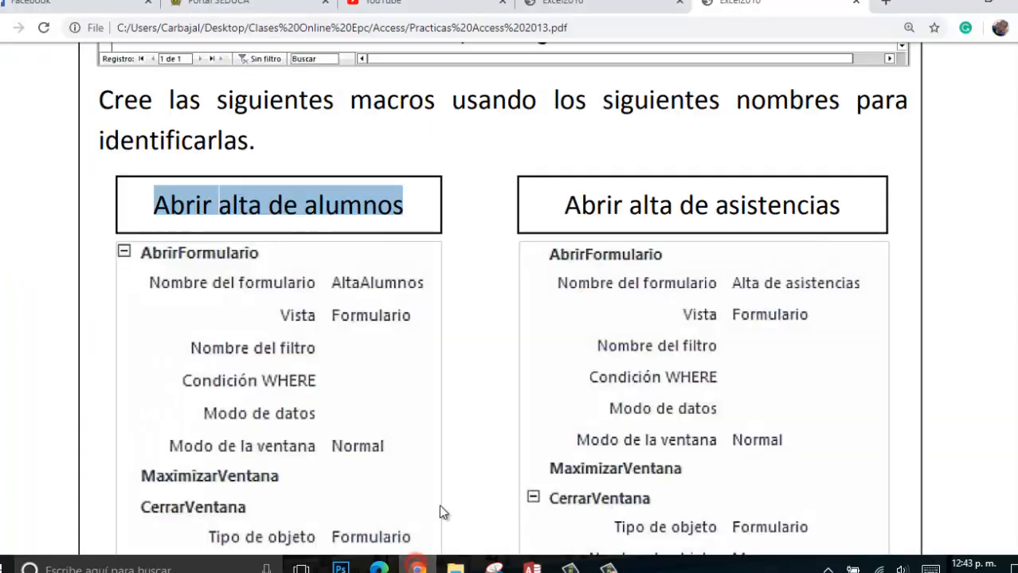
click(701, 280)
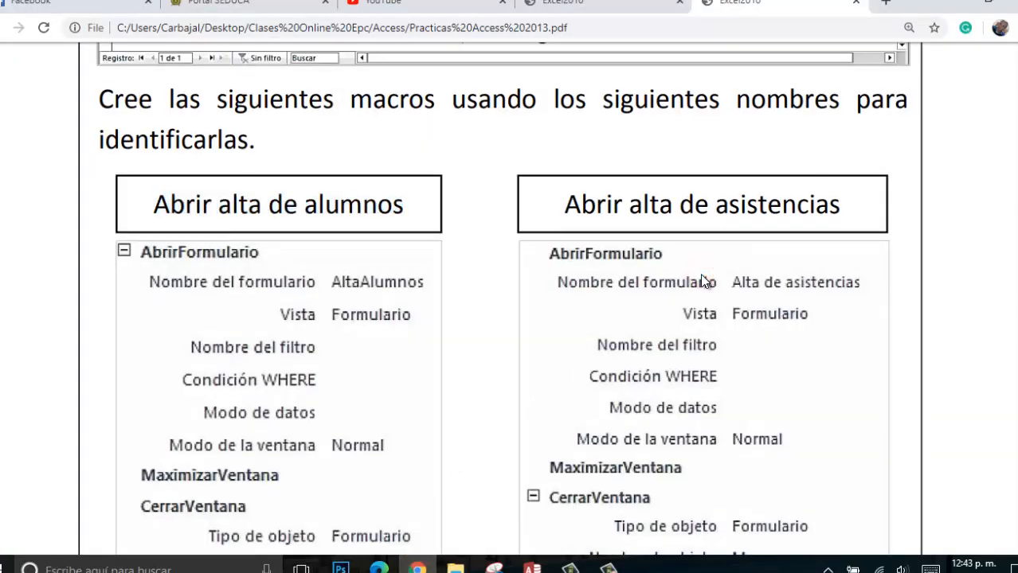
scroll(697, 291, down, 1)
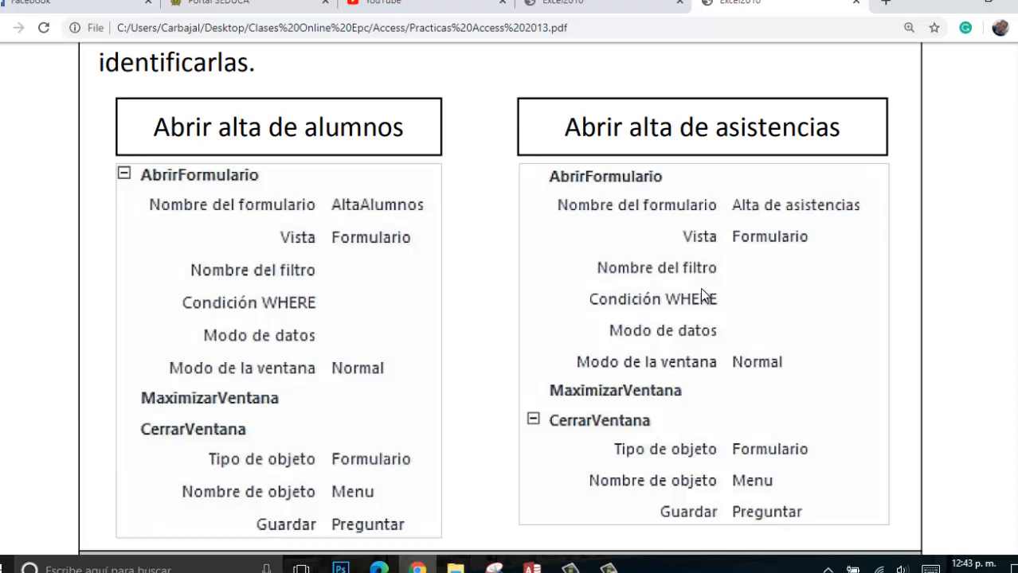
click(532, 567)
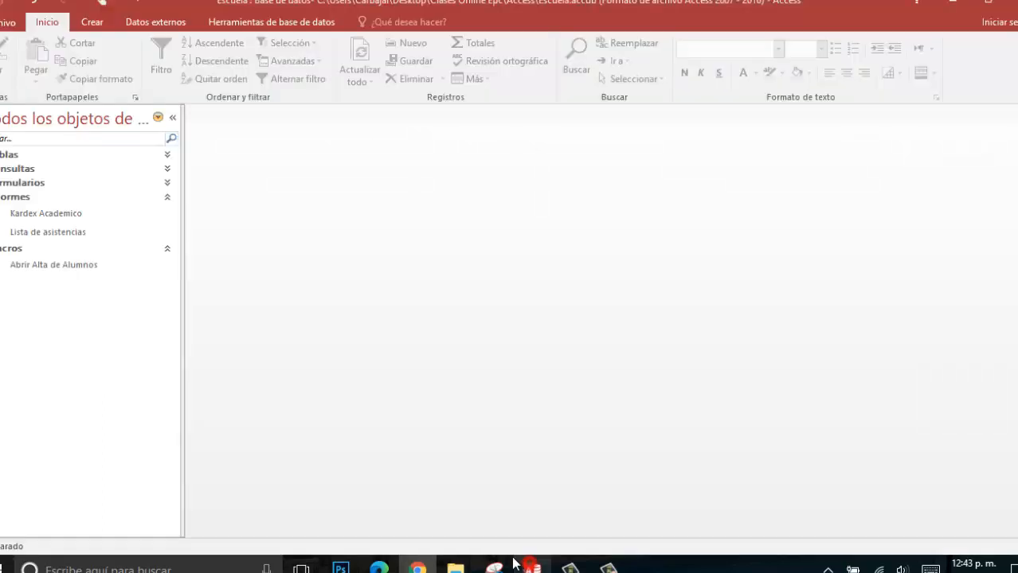
click(94, 24)
click(839, 49)
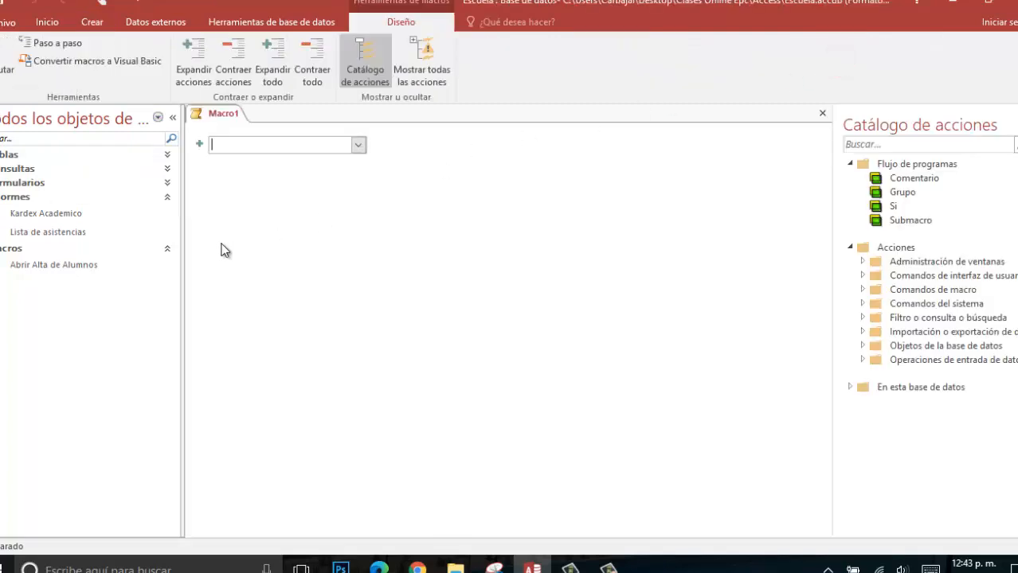
click(357, 144)
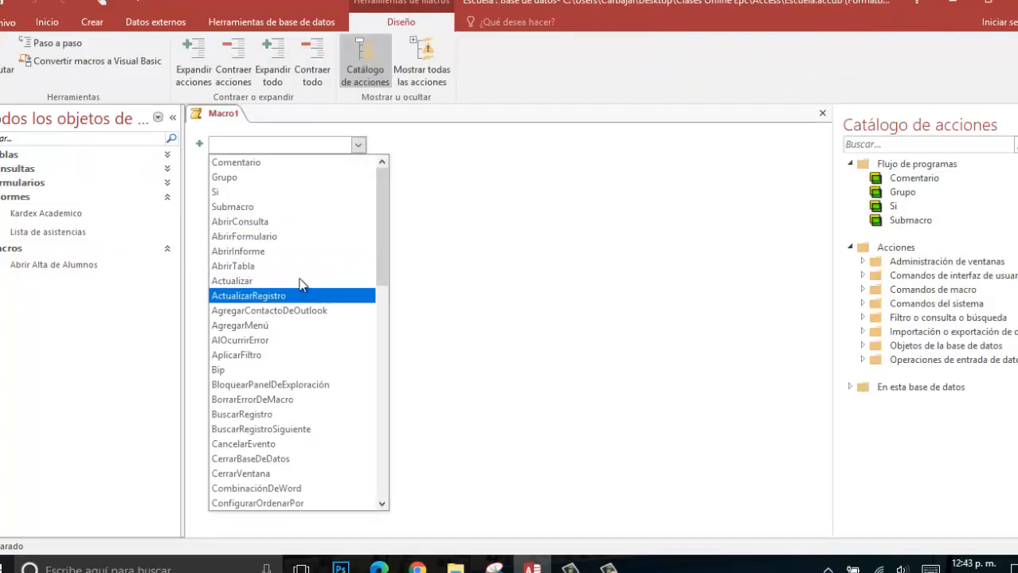
click(291, 237)
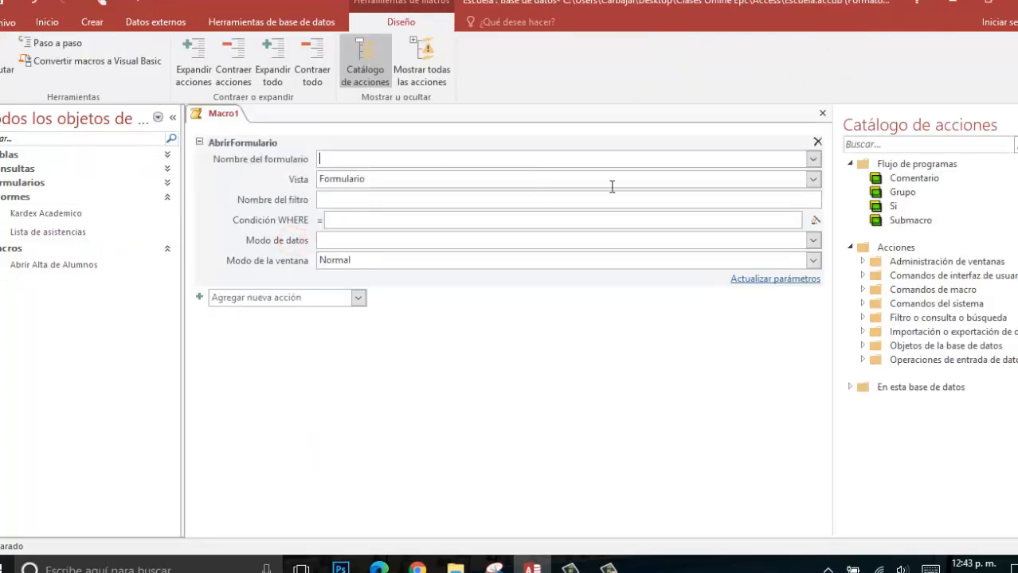
click(812, 161)
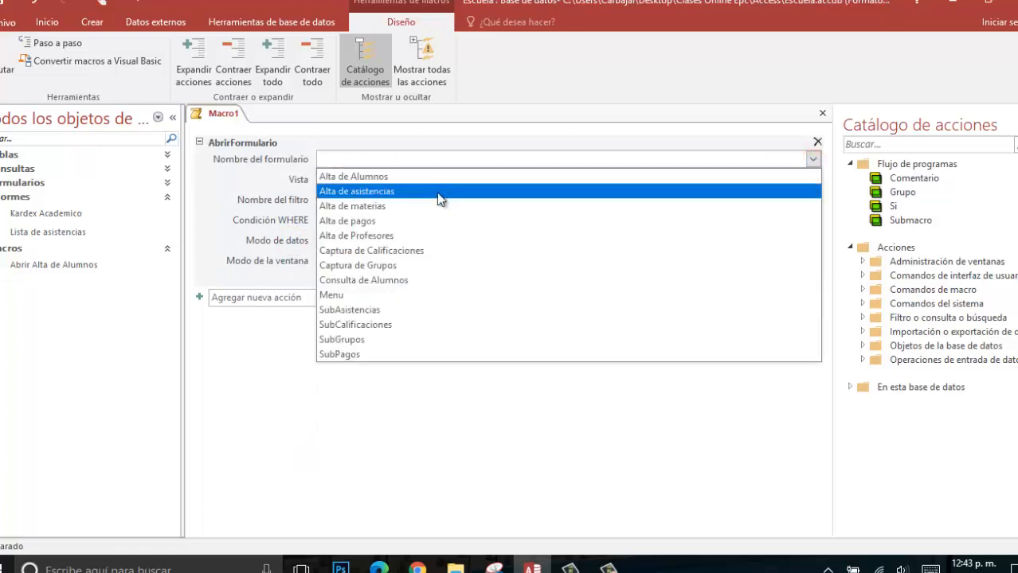
click(438, 197)
- Add a MaximizarVentana action after the action that opens Alta de asistencias
click(358, 297)
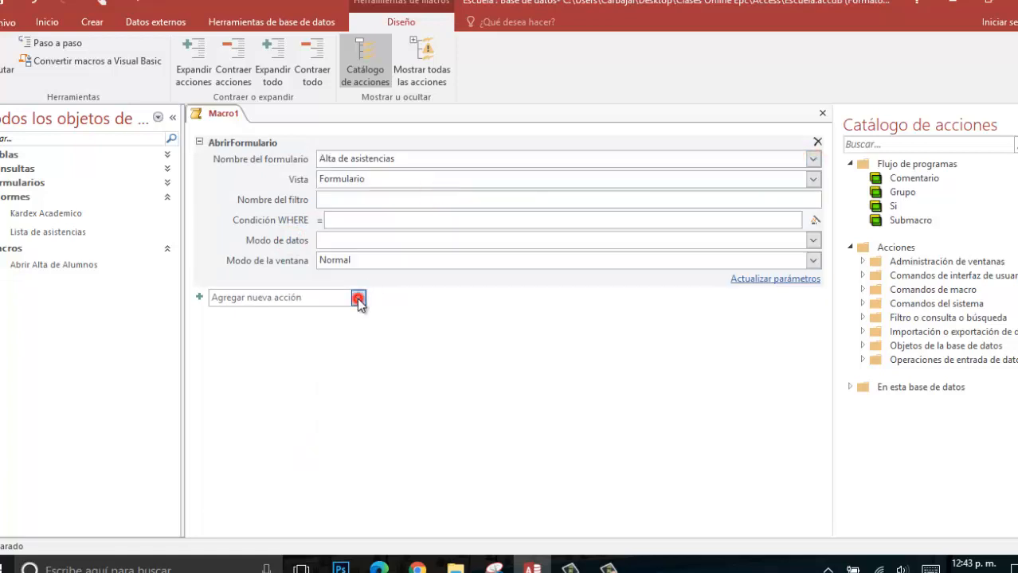
scroll(349, 280, down, 10)
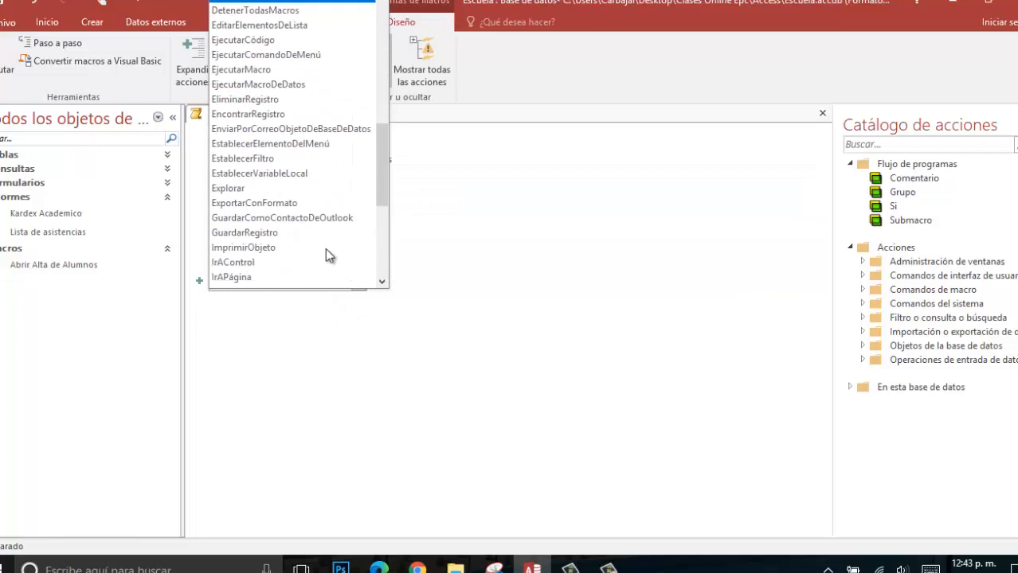
scroll(324, 242, down, 1)
click(285, 219)
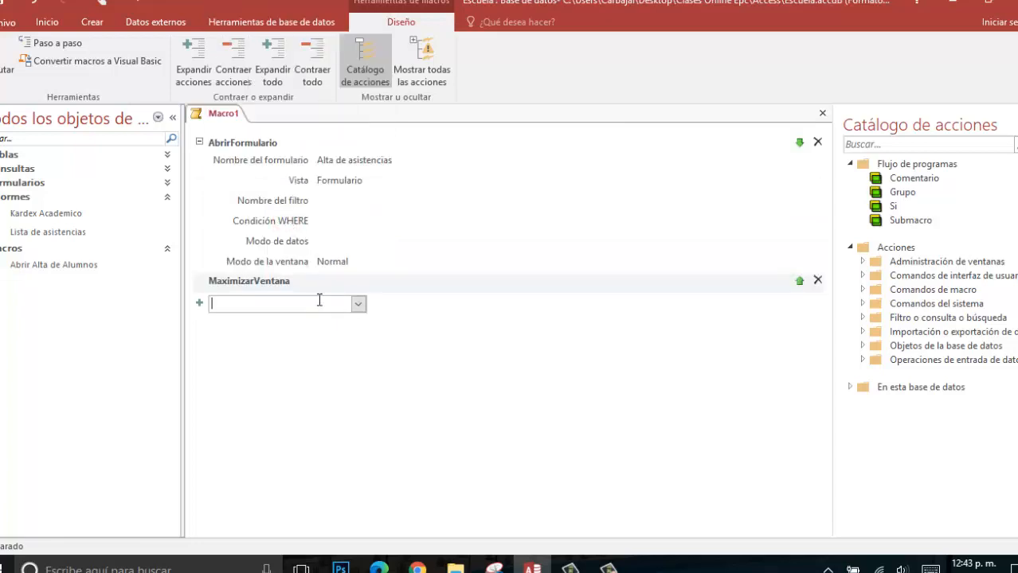
- Add a CerrarVentana action to the attendance macro, with object type Formulario and object name Menu
click(357, 304)
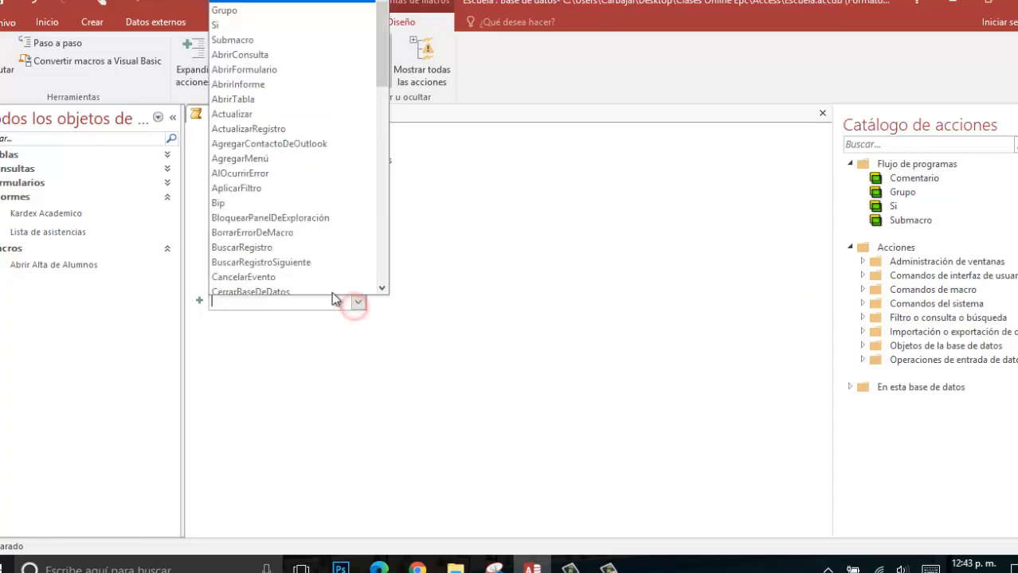
click(295, 261)
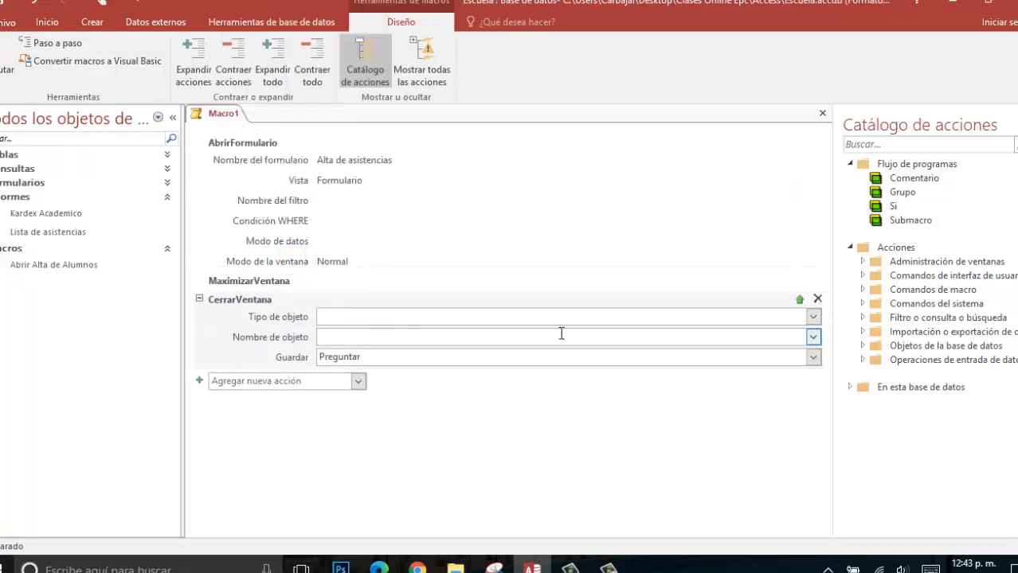
click(812, 316)
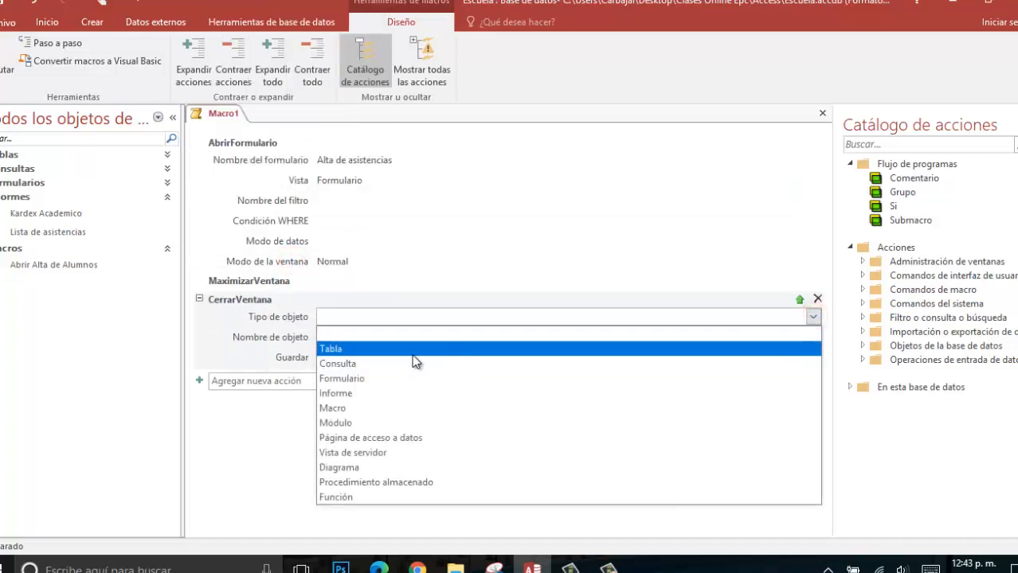
click(398, 379)
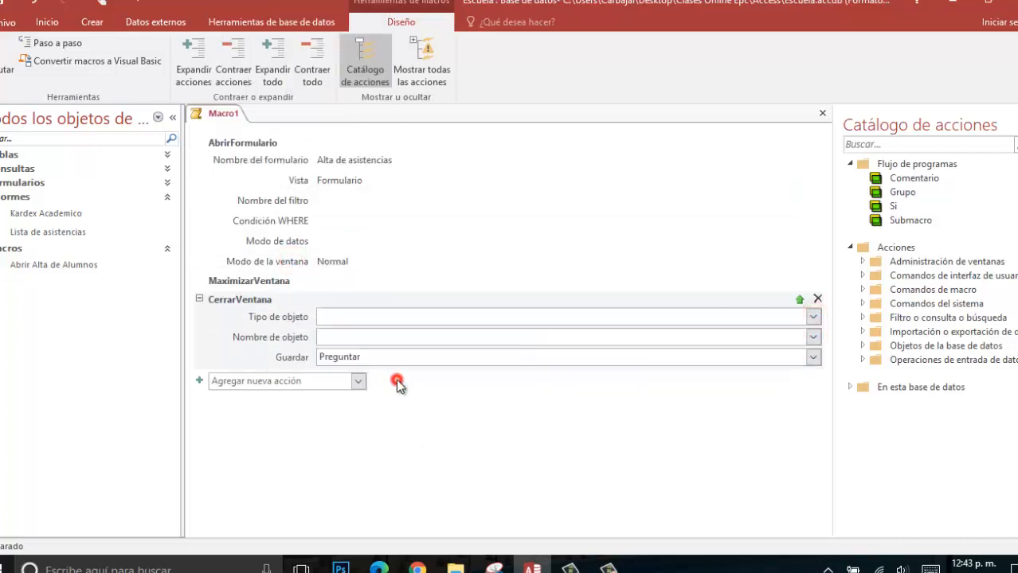
click(811, 337)
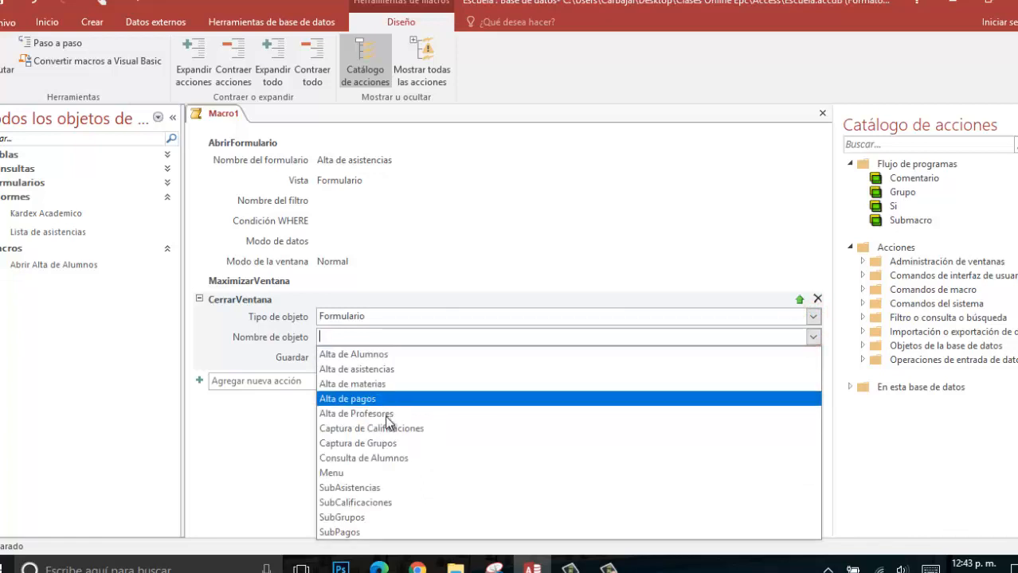
click(374, 472)
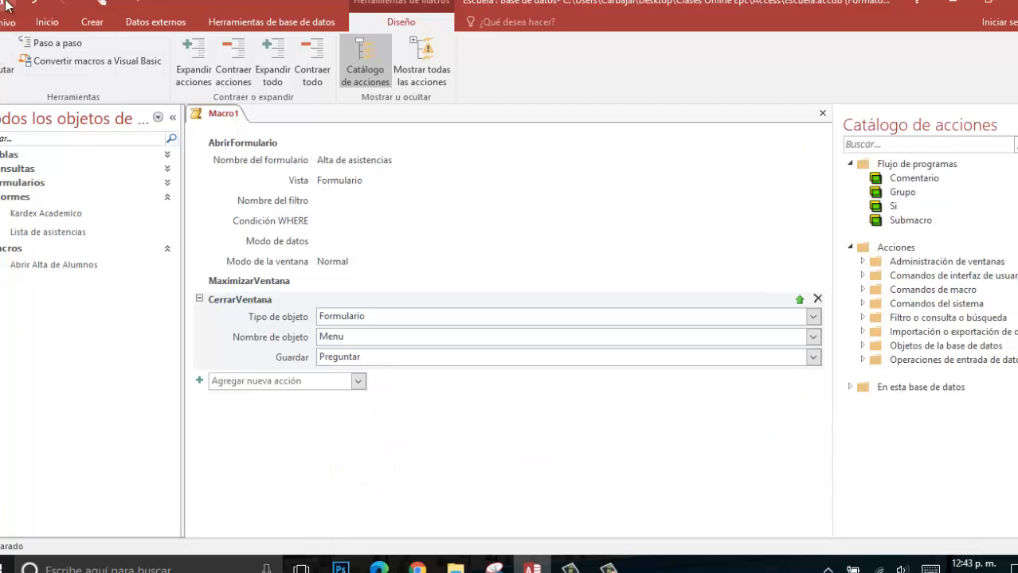
- Save the macro as Abrir Alta de Asistencias and close it
key(ctrl+s)
text(Abrir Alta de Asistencias)
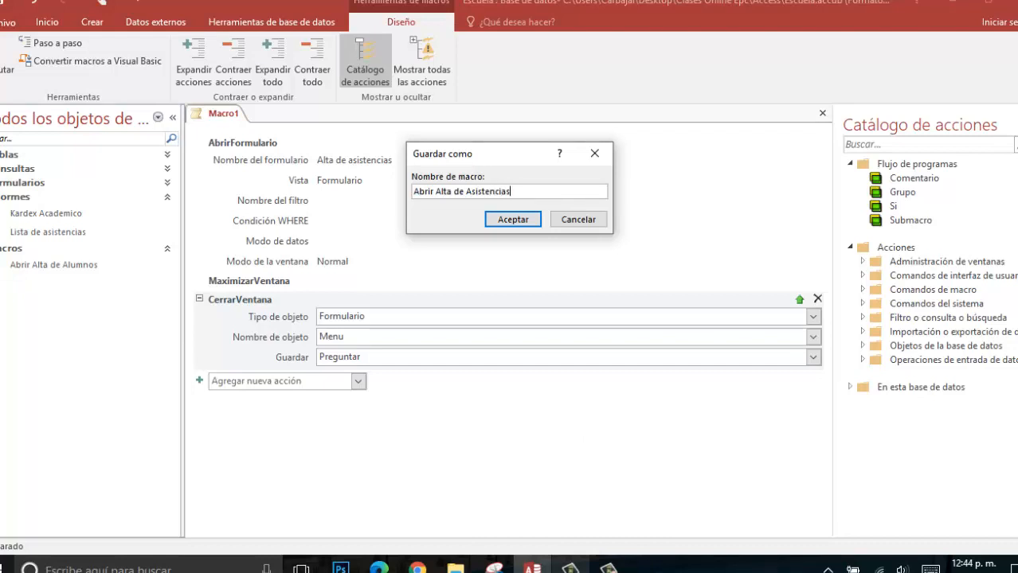
click(497, 220)
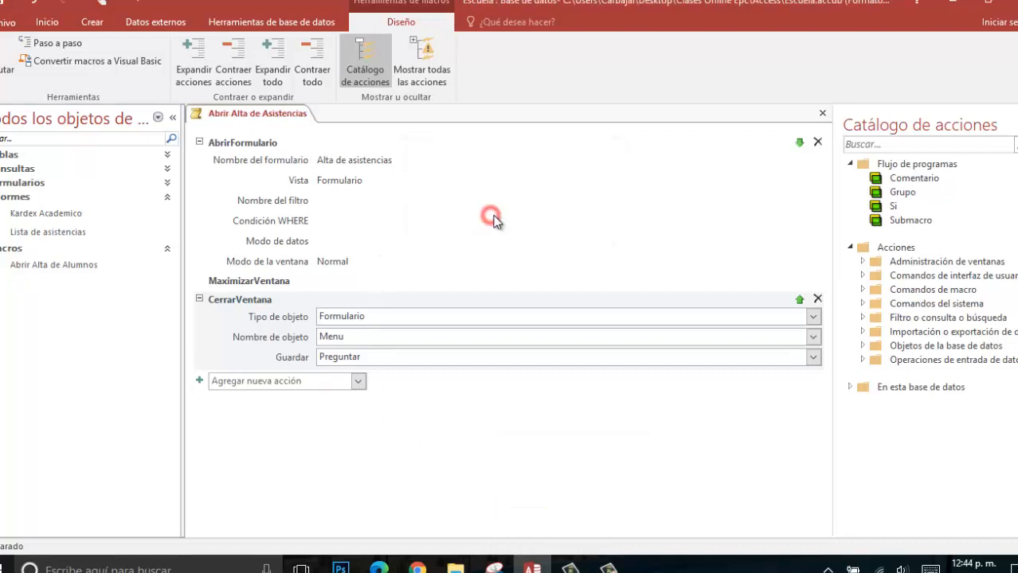
click(823, 113)
- Switch to the practice PDF in Chrome and review the remaining Abrir macros and the Cerrar alta de alumnos and Cerrar alta de asistencias specifications
click(416, 567)
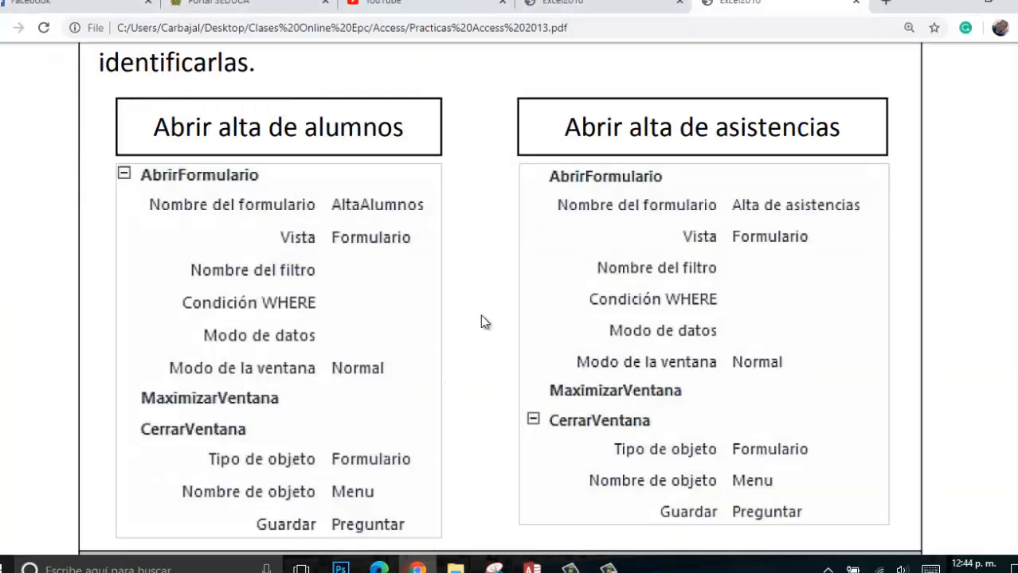
scroll(482, 319, down, 2)
scroll(484, 322, down, 12)
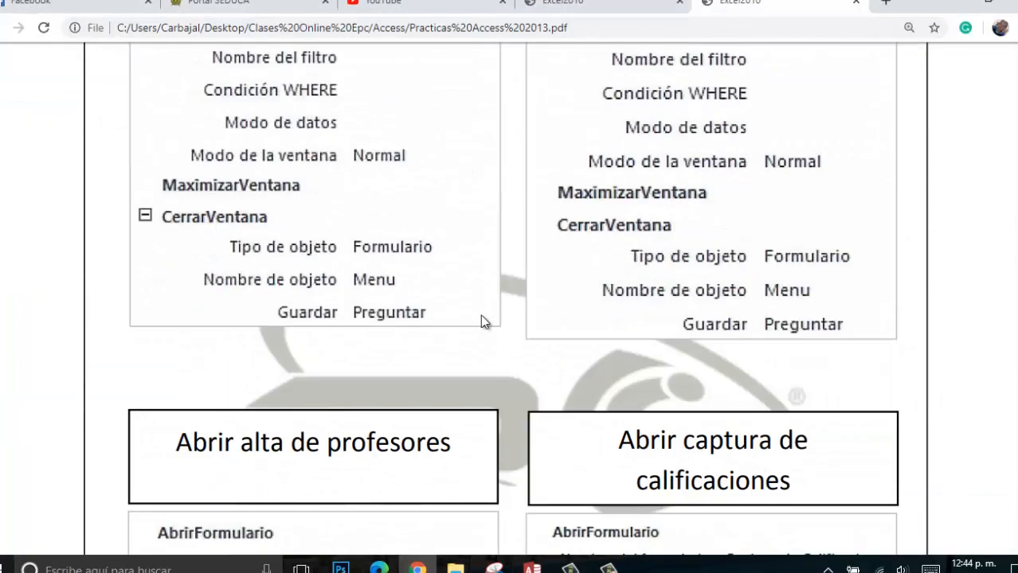
scroll(481, 321, down, 10)
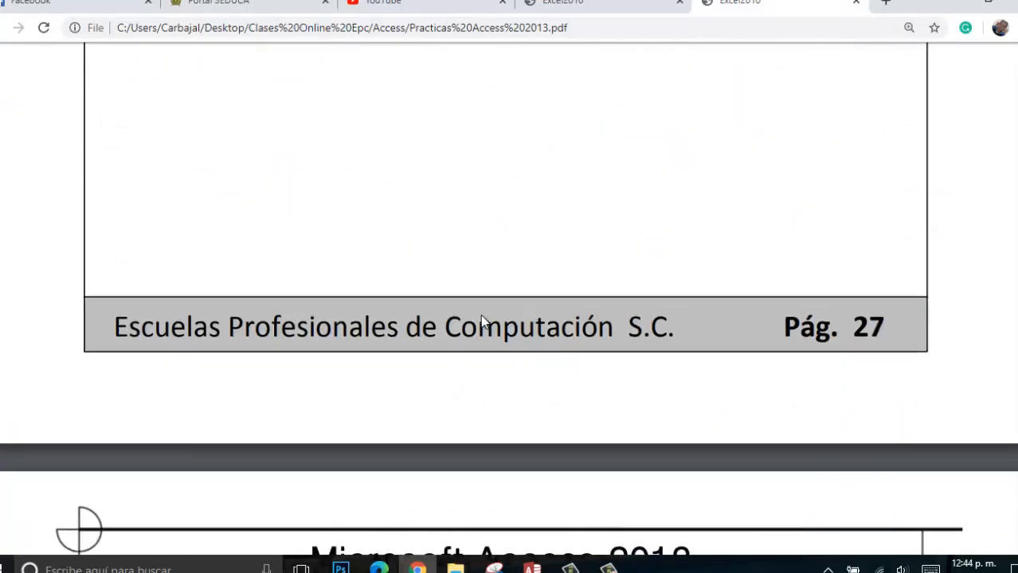
scroll(485, 316, down, 12)
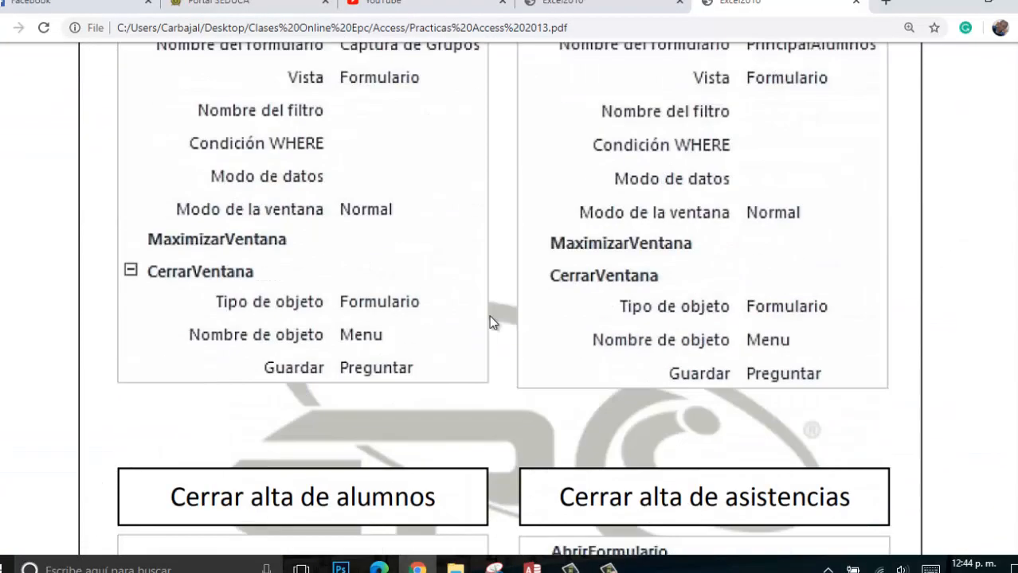
scroll(489, 317, down, 6)
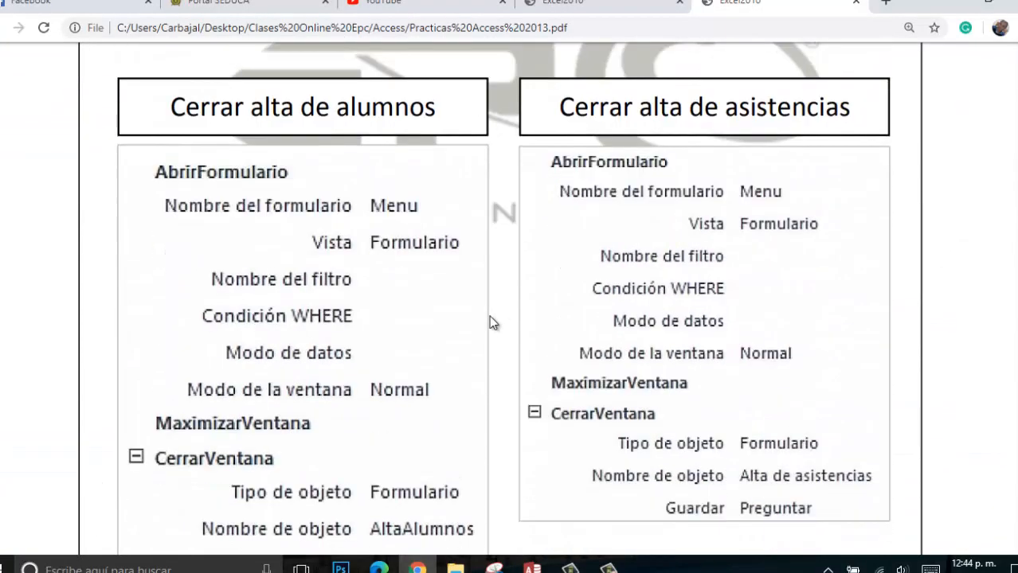
scroll(489, 322, down, 2)
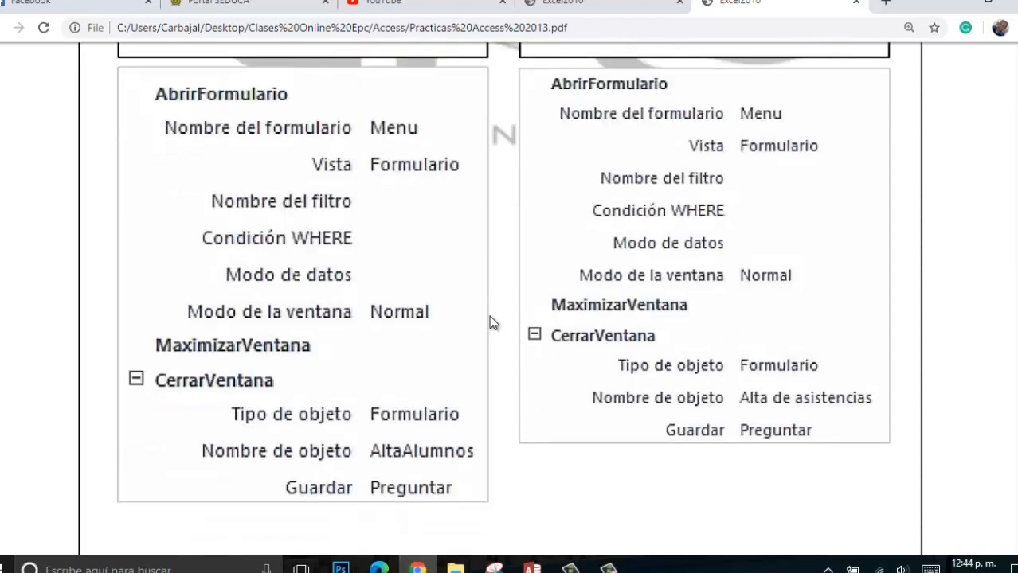
scroll(489, 315, up, 2)
click(992, 504)
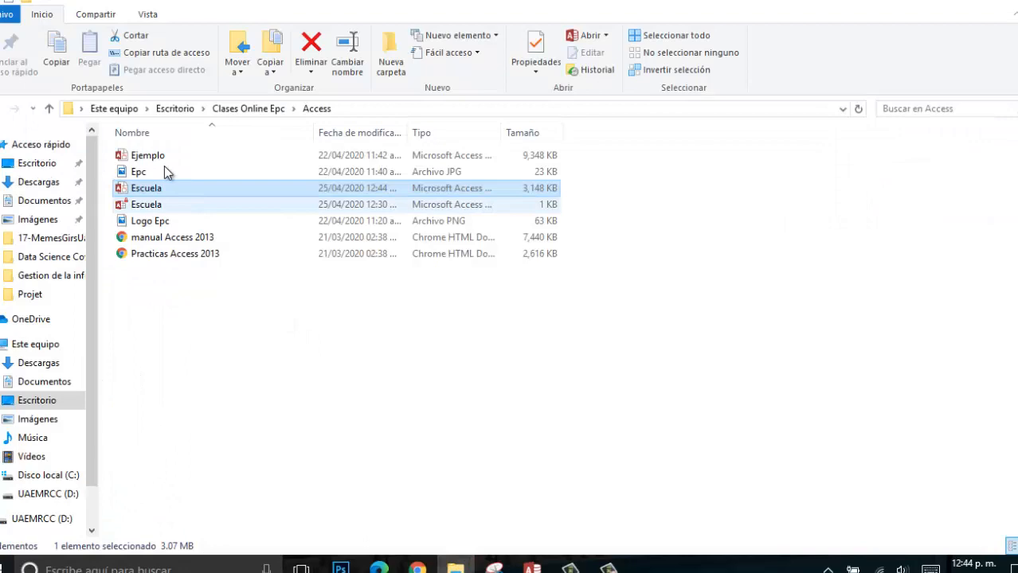
- Open the Ejemplo database from File Explorer and open the student registration form from its Menu form
click(161, 158)
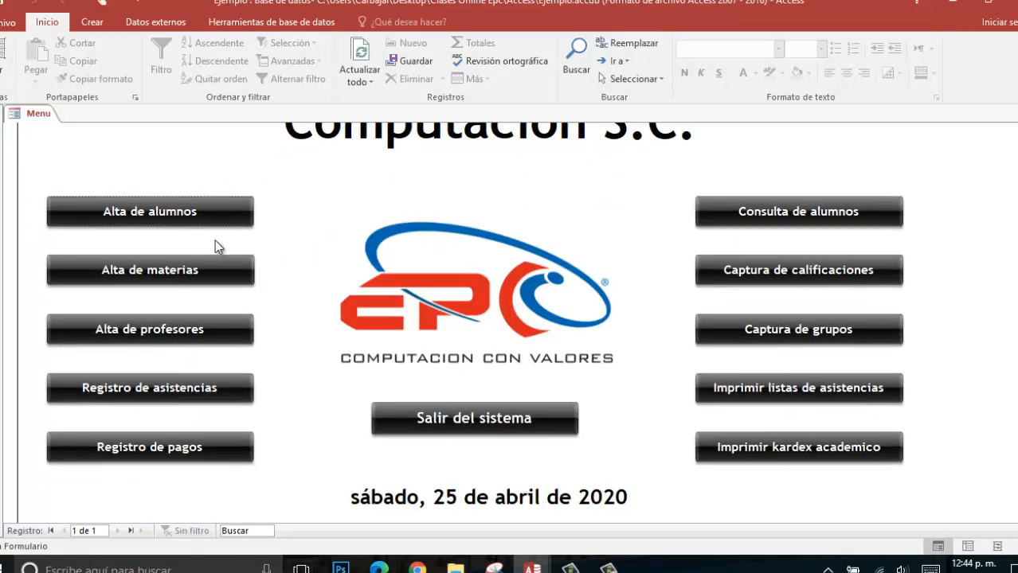
click(168, 219)
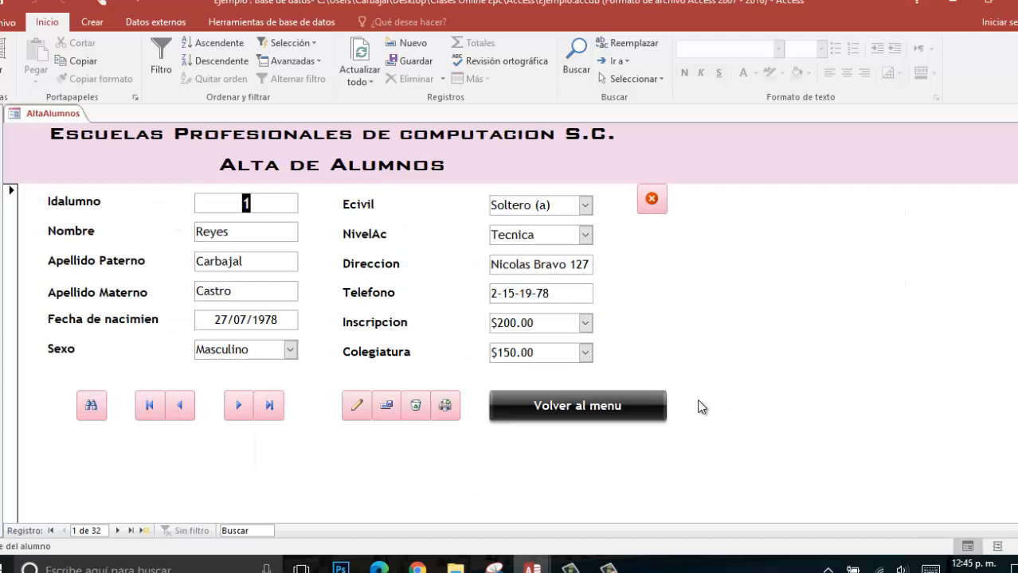
- Return from the student registration form to the main menu of the Ejemplo database
click(633, 414)
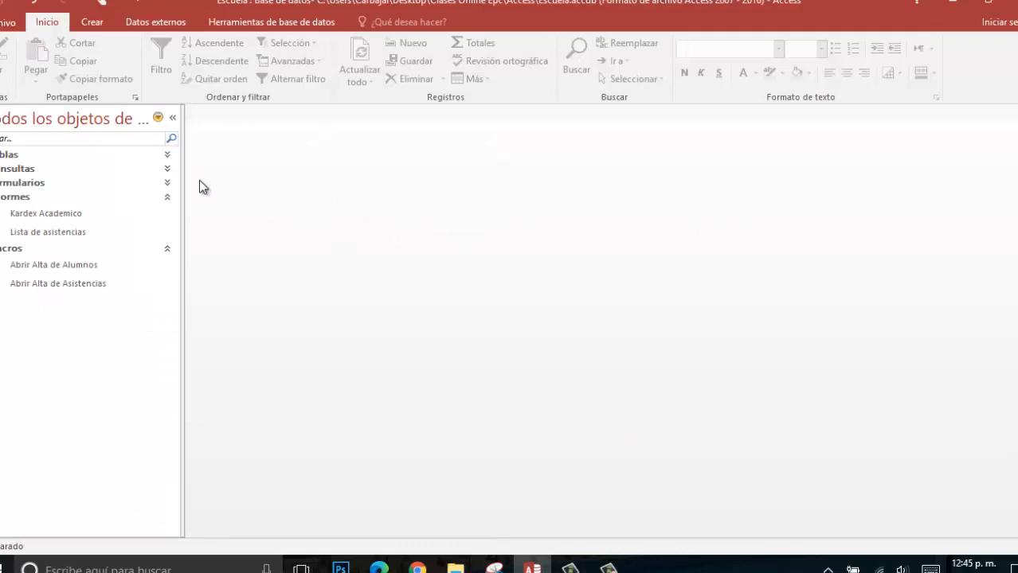
- Create a new macro in the Escuela database with an AbrirFormulario action that opens the Menu form
click(94, 21)
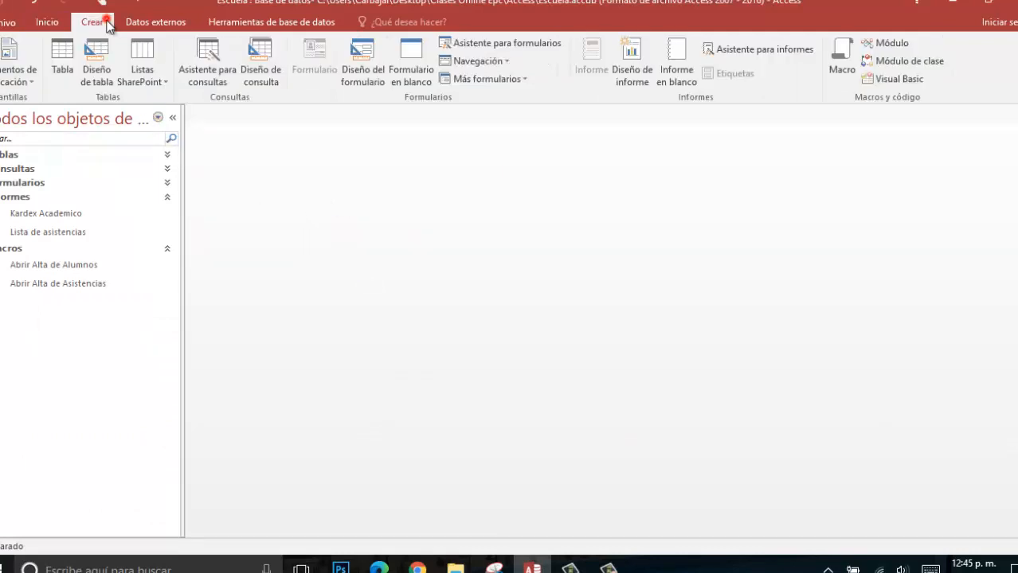
click(844, 62)
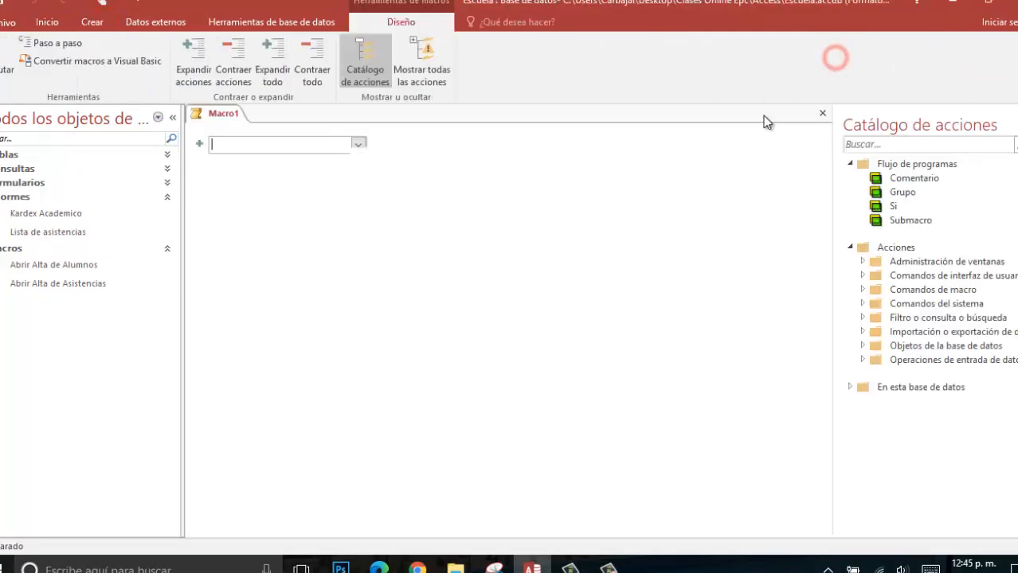
click(359, 144)
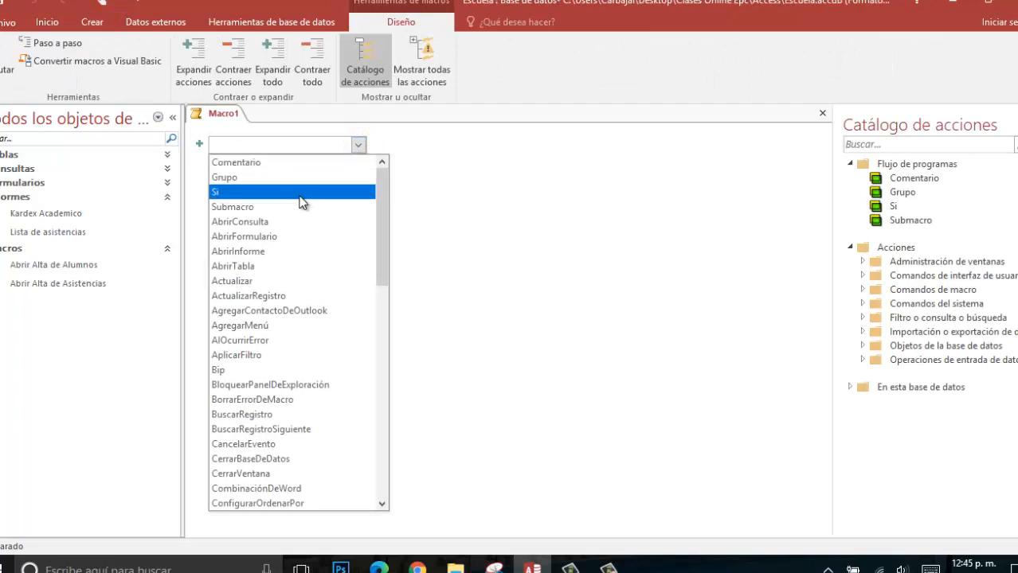
click(289, 234)
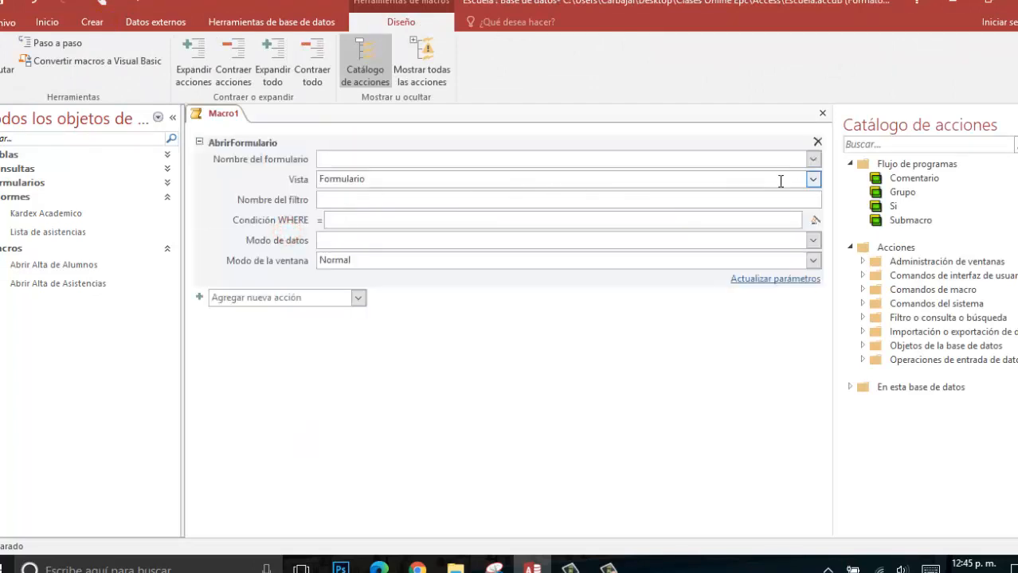
click(812, 158)
click(358, 294)
- Add a MaximizarVentana action after the AbrirFormulario action in the new macro
click(346, 302)
scroll(309, 229, down, 7)
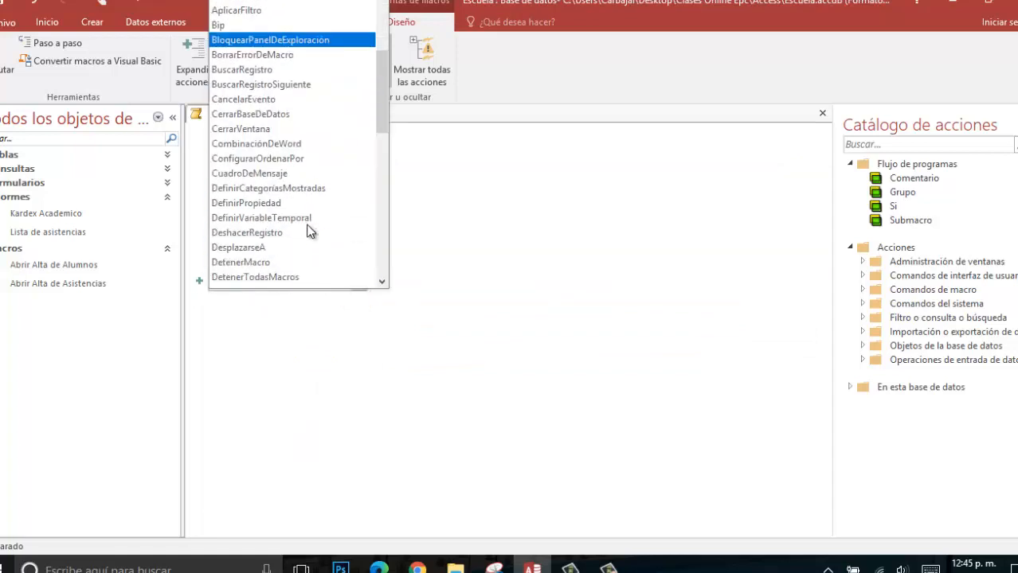
scroll(309, 229, down, 1)
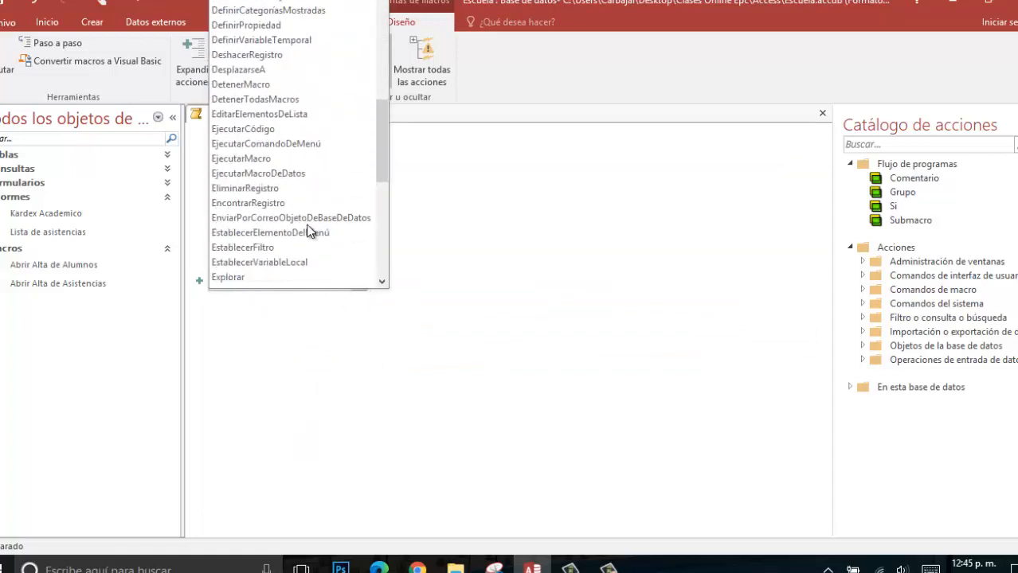
scroll(308, 229, down, 3)
scroll(309, 229, down, 1)
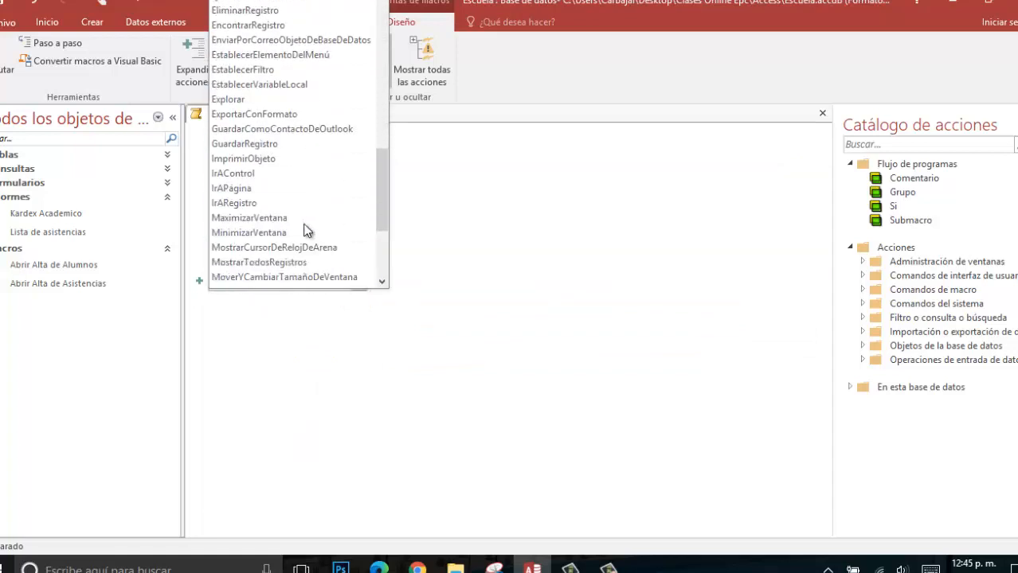
click(309, 220)
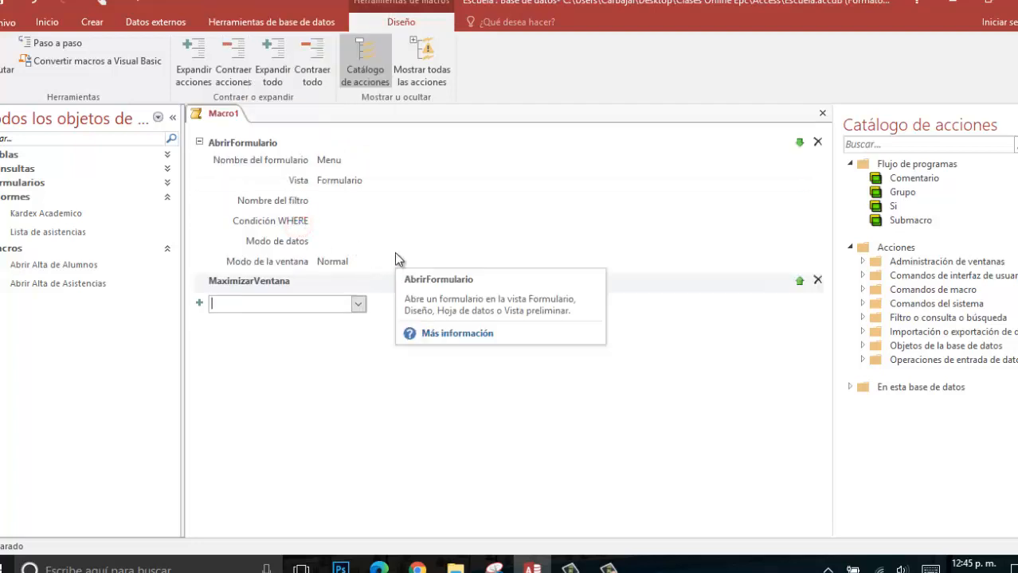
- Add a CerrarVentana action to the macro, with object type Formulario and object name Alta de Alumnos
click(358, 306)
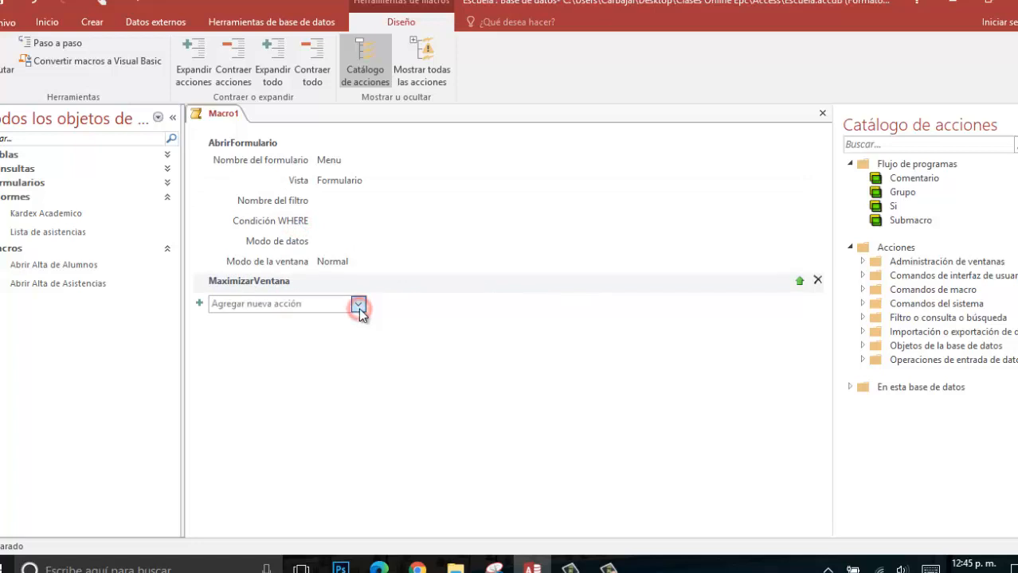
scroll(355, 269, down, 2)
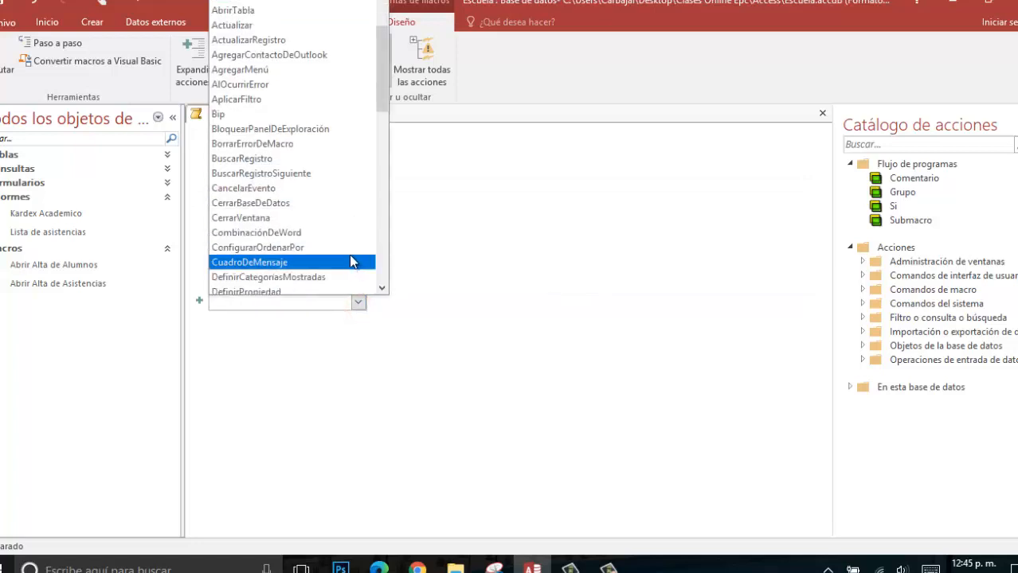
click(296, 225)
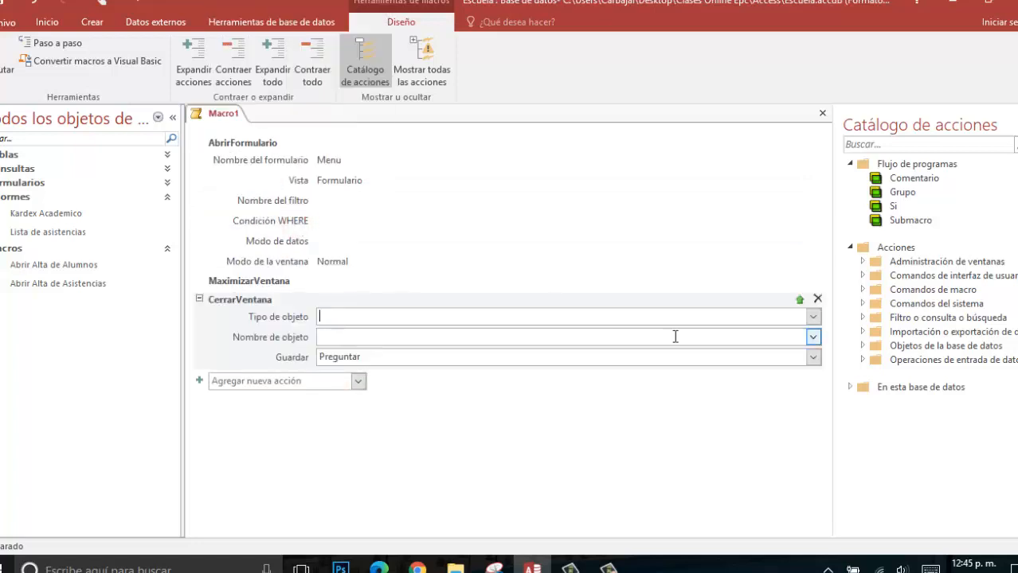
click(815, 318)
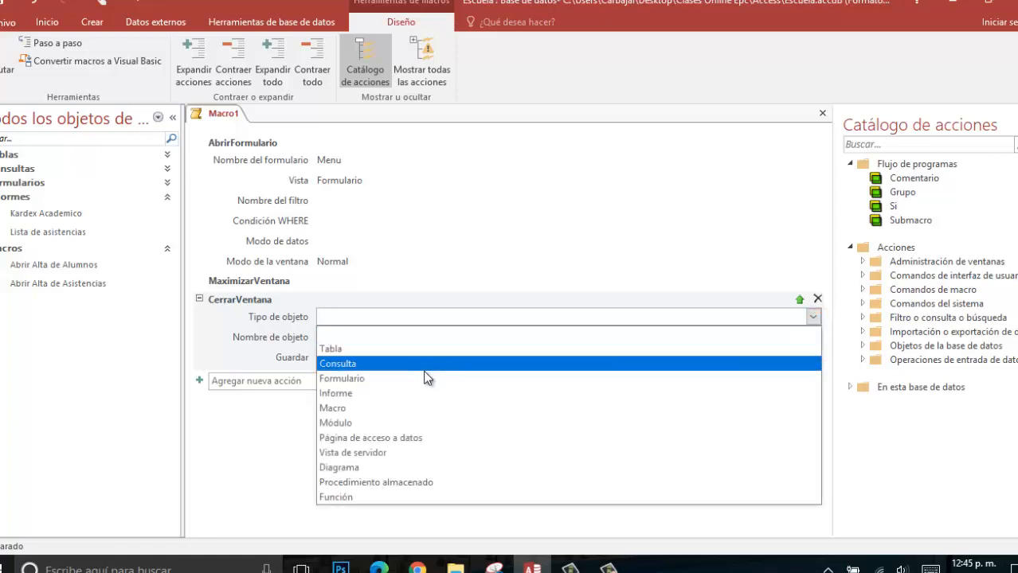
click(422, 377)
click(813, 337)
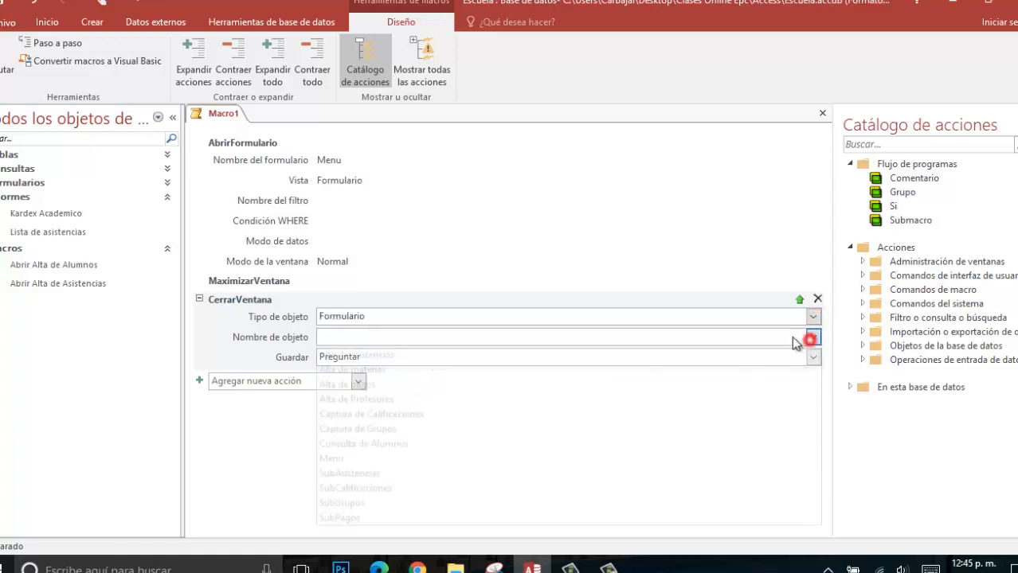
click(453, 355)
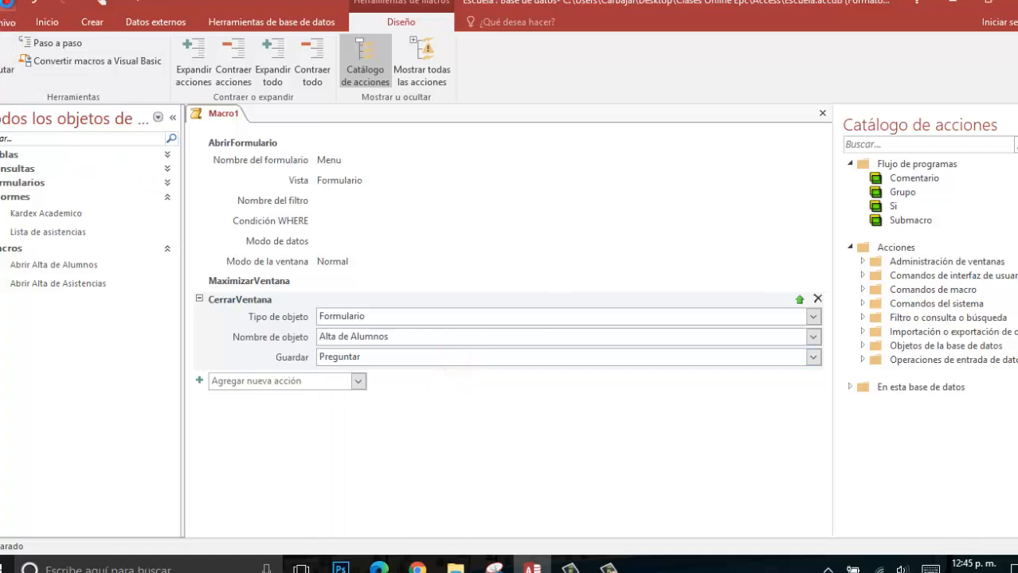
- Save the macro as Cerrar Alta de Alumnos and close it
click(8, 5)
text(Cerrar Alta de A)
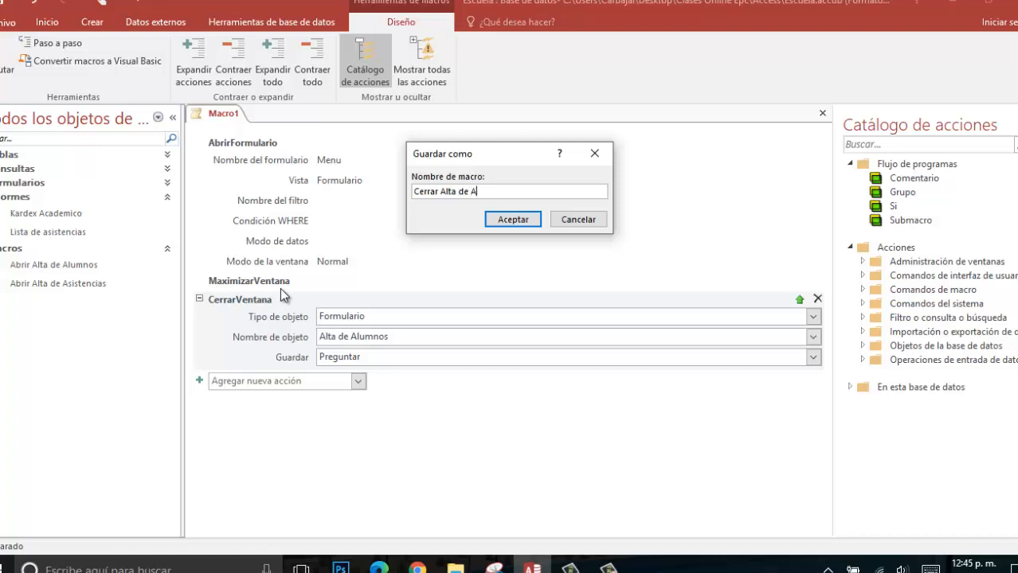
text(lumnos)
key(Return)
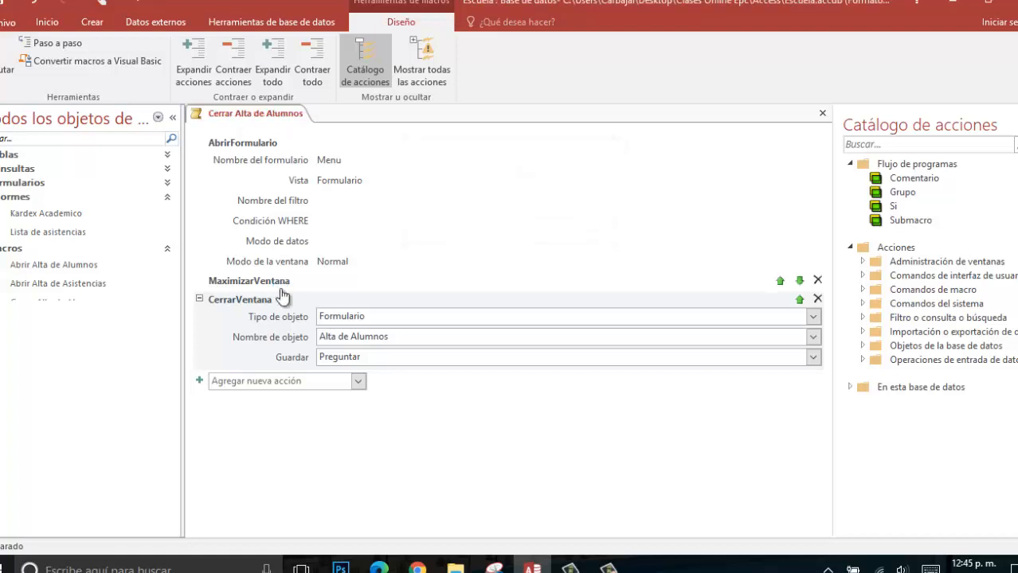
click(823, 113)
- Create another macro with an AbrirFormulario action whose form name is Menu
click(91, 21)
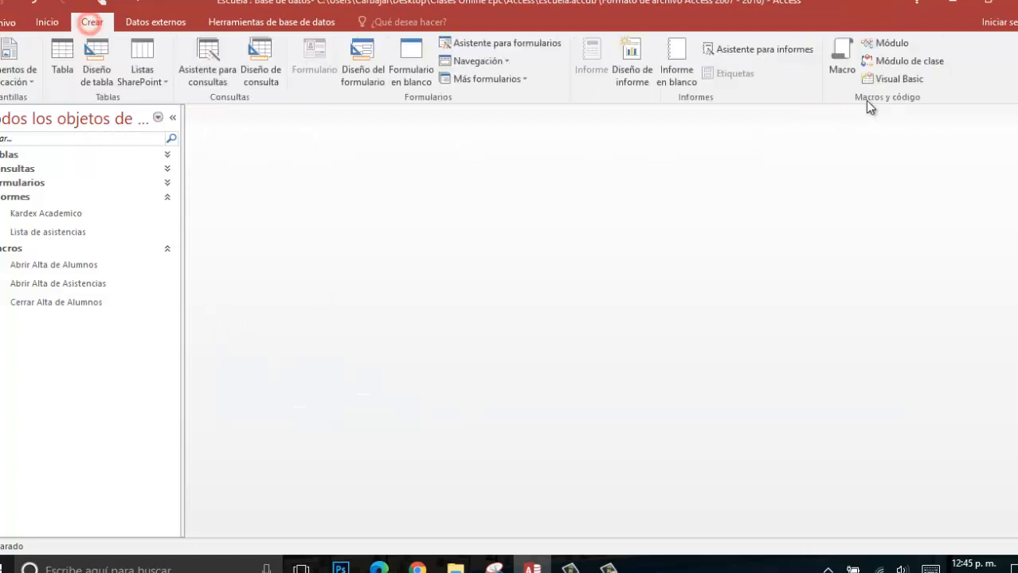
click(843, 63)
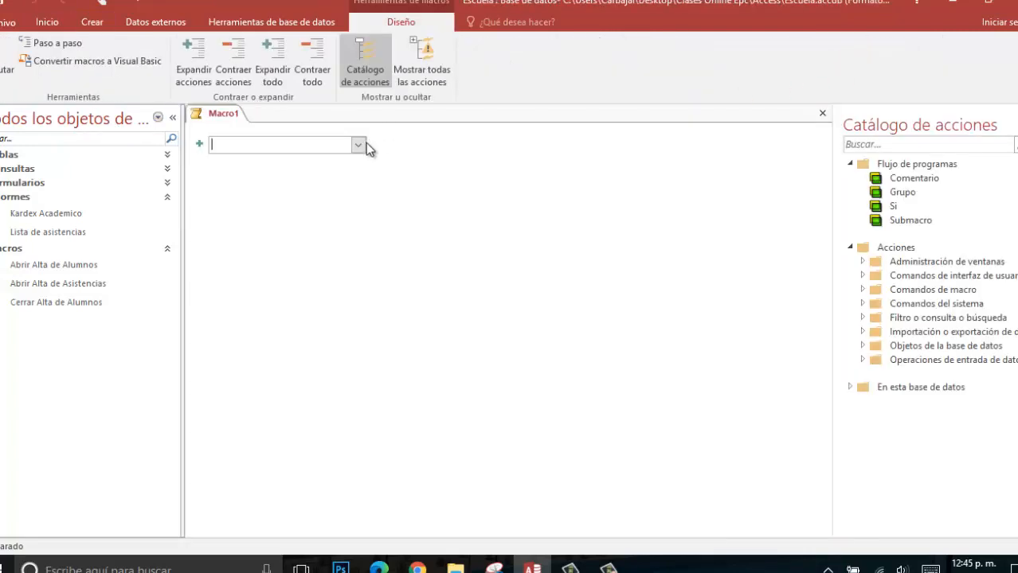
click(359, 144)
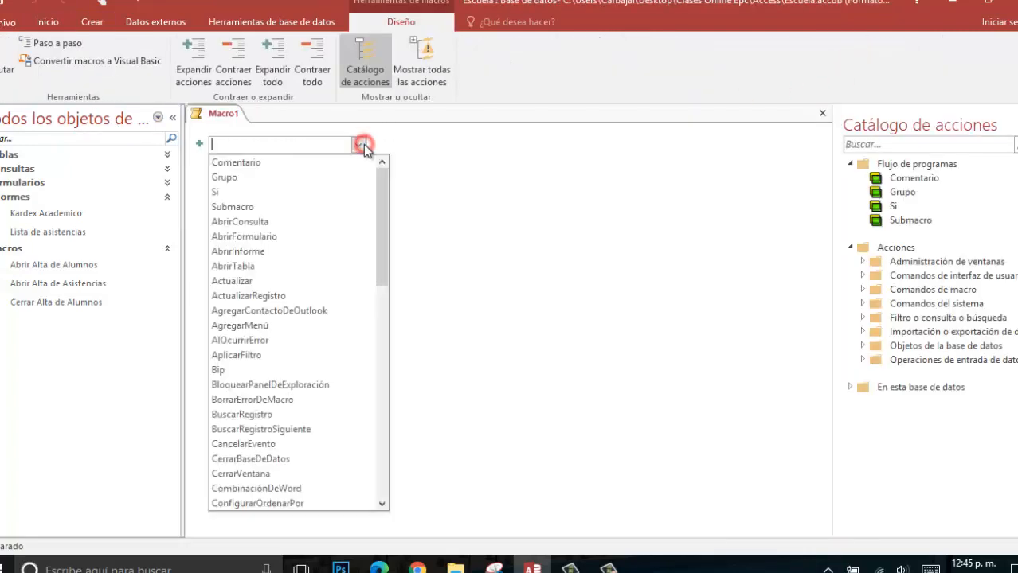
click(279, 237)
click(809, 161)
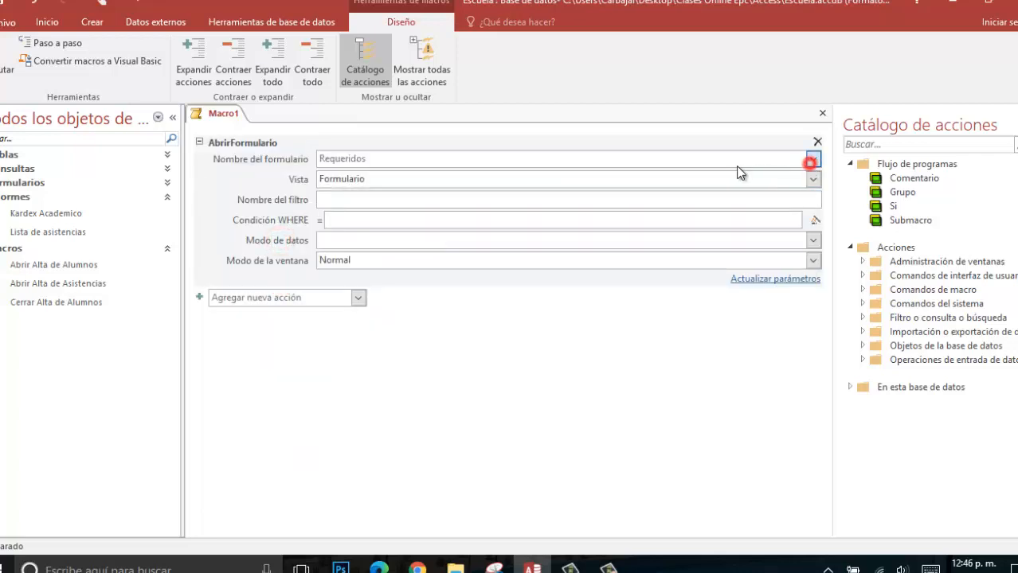
click(351, 292)
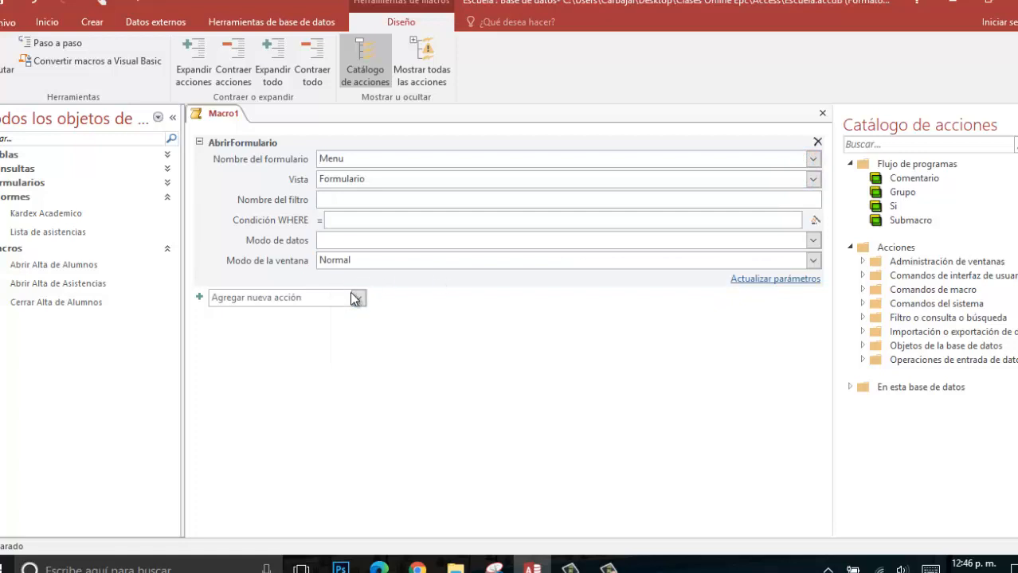
- Add a MaximizarVentana action below the action that opens the Menu form
click(355, 297)
scroll(295, 246, down, 8)
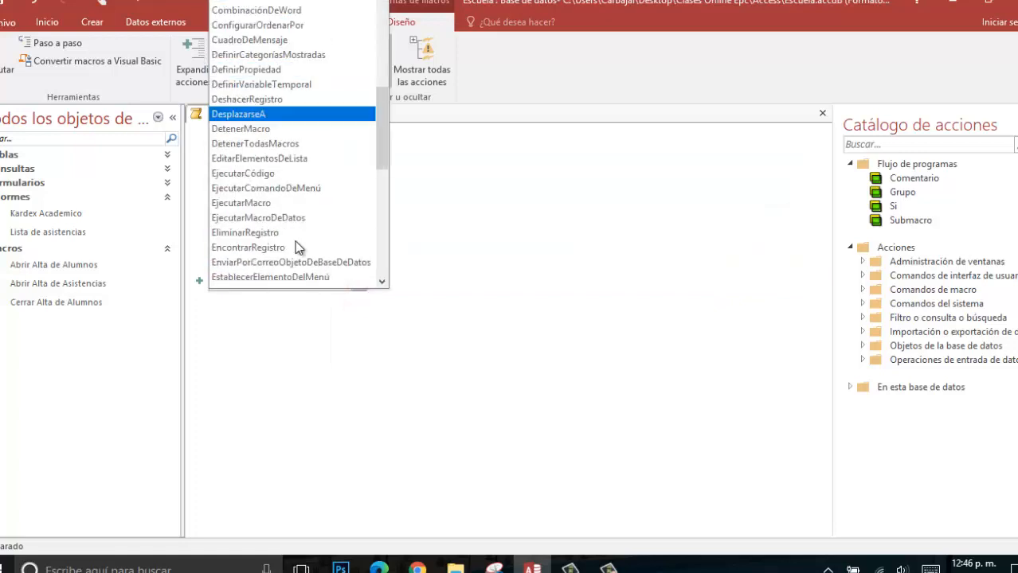
scroll(294, 247, down, 8)
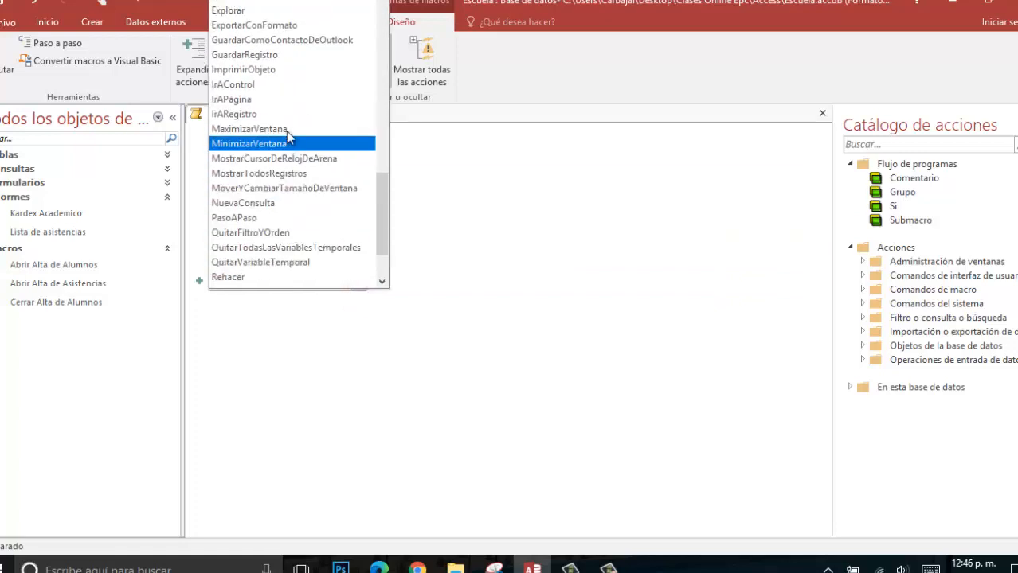
click(288, 131)
- Add a CerrarVentana action to the macro, with object type Formulario and object name Alta de asistencias
click(358, 303)
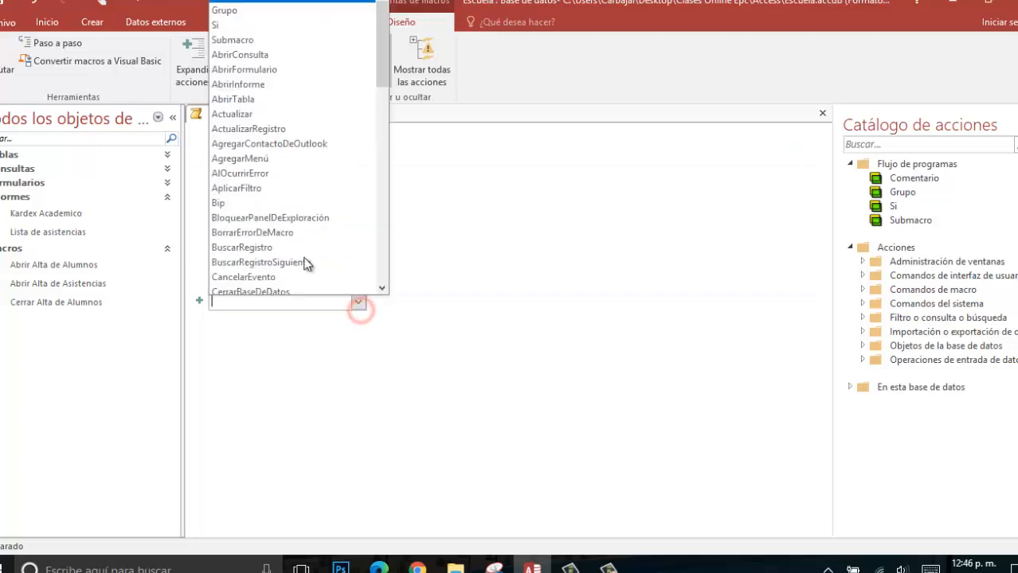
scroll(304, 263, down, 1)
click(287, 261)
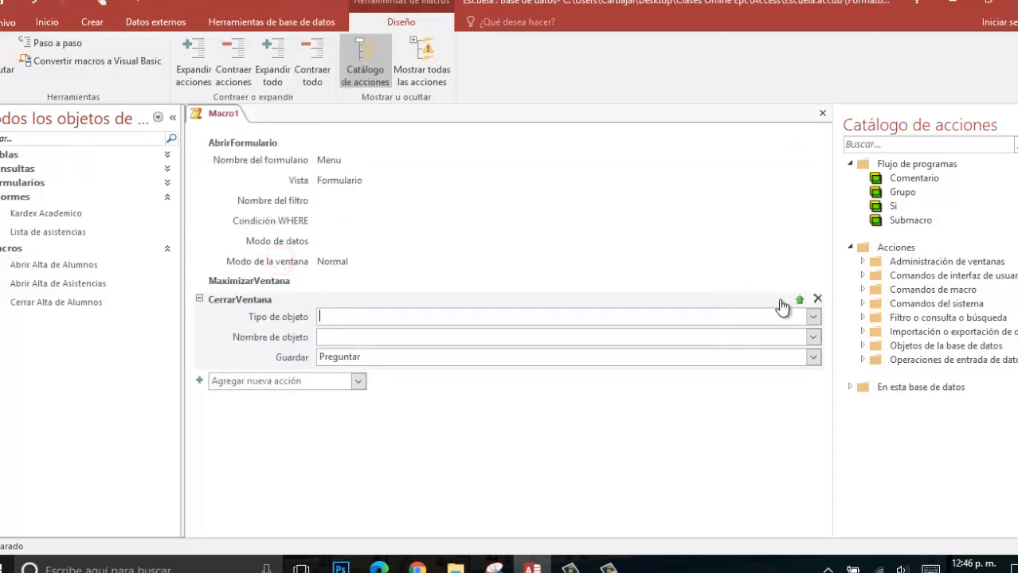
click(812, 316)
click(414, 383)
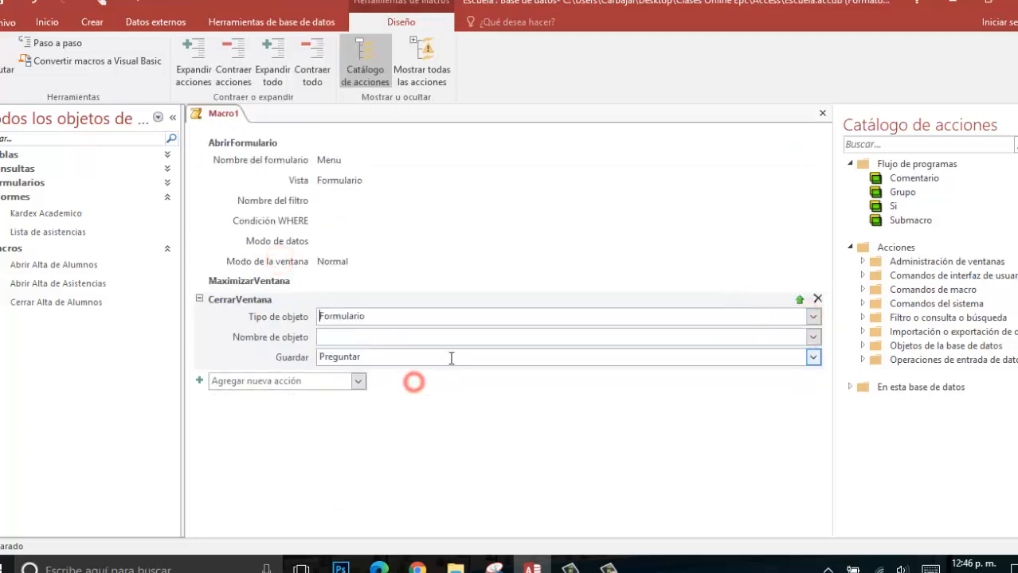
click(812, 337)
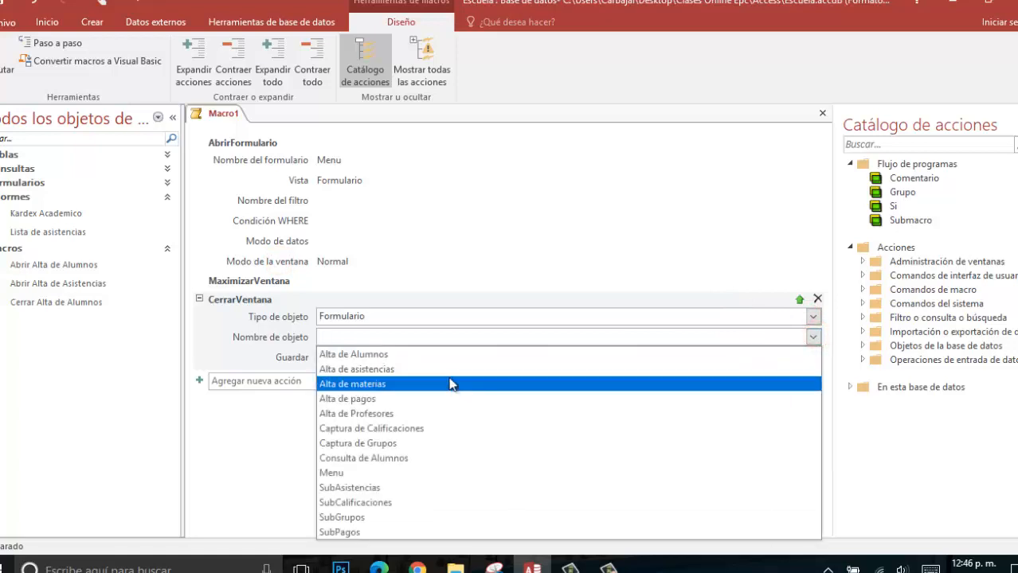
click(424, 371)
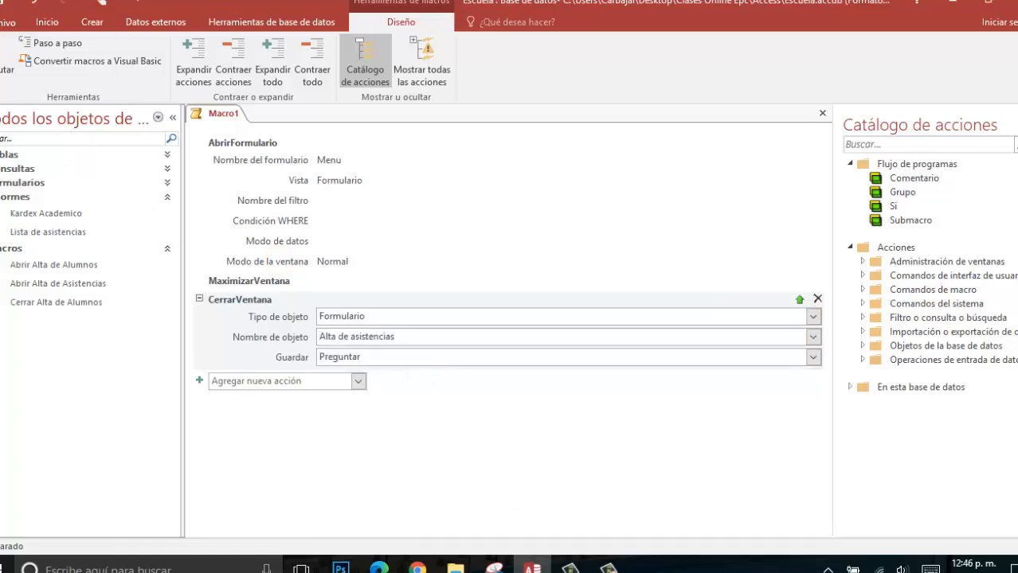
- Save the macro as Cerrar alta de Asistencias and close it
key(ctrl+s)
text(Cerrar alta de Asistencias)
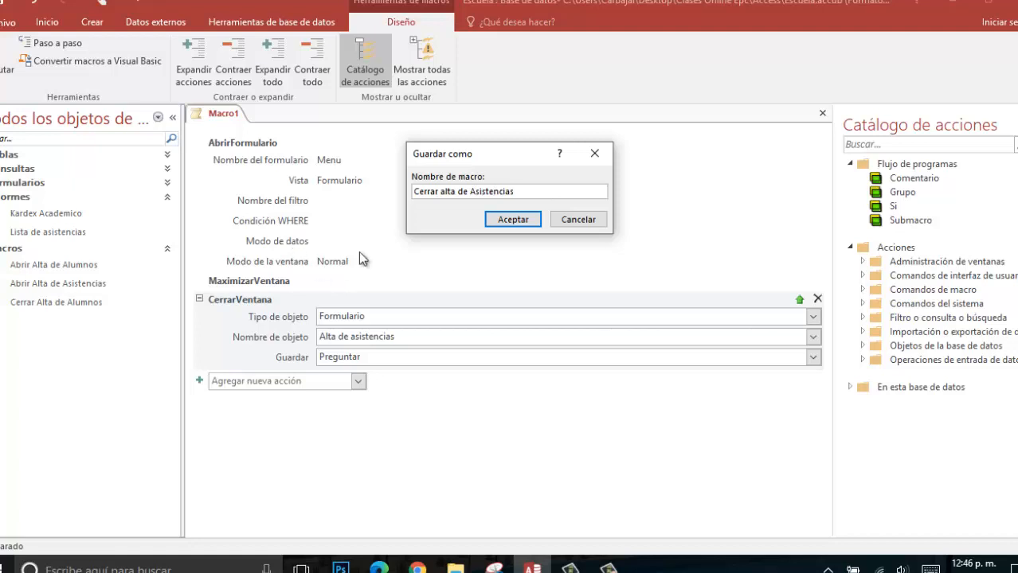
click(513, 220)
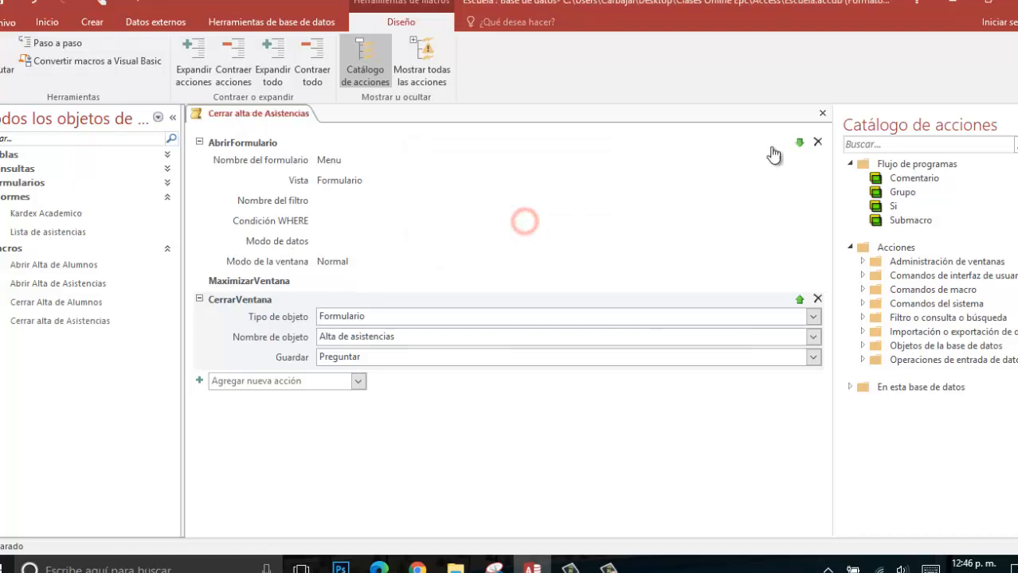
click(823, 114)
- Switch to the practice PDF in Chrome and review the remaining Cerrar macros and the Imprimir Kardex and Imprimir lista specifications
click(417, 567)
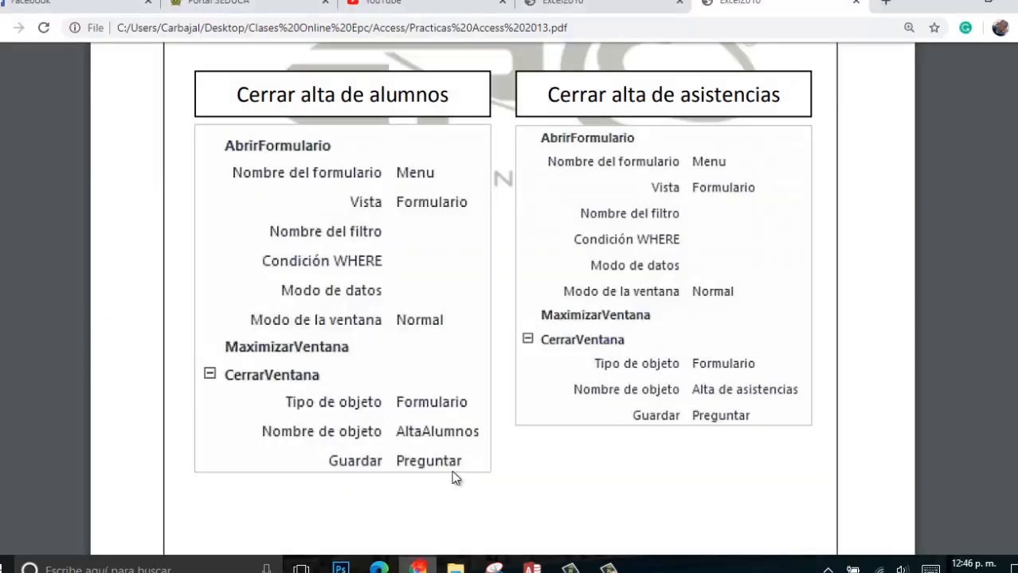
scroll(480, 334, down, 5)
scroll(481, 336, down, 12)
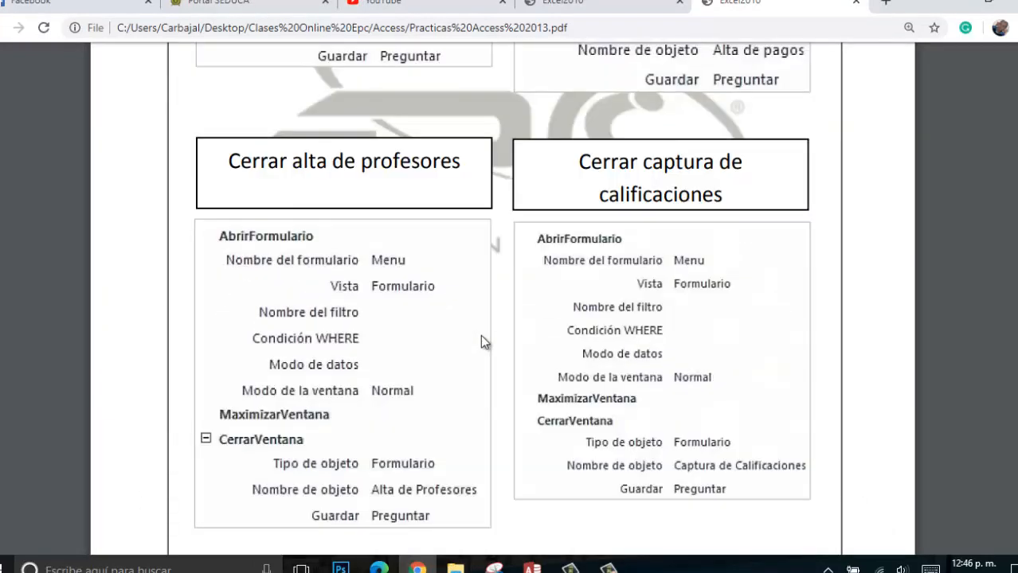
scroll(484, 342, down, 7)
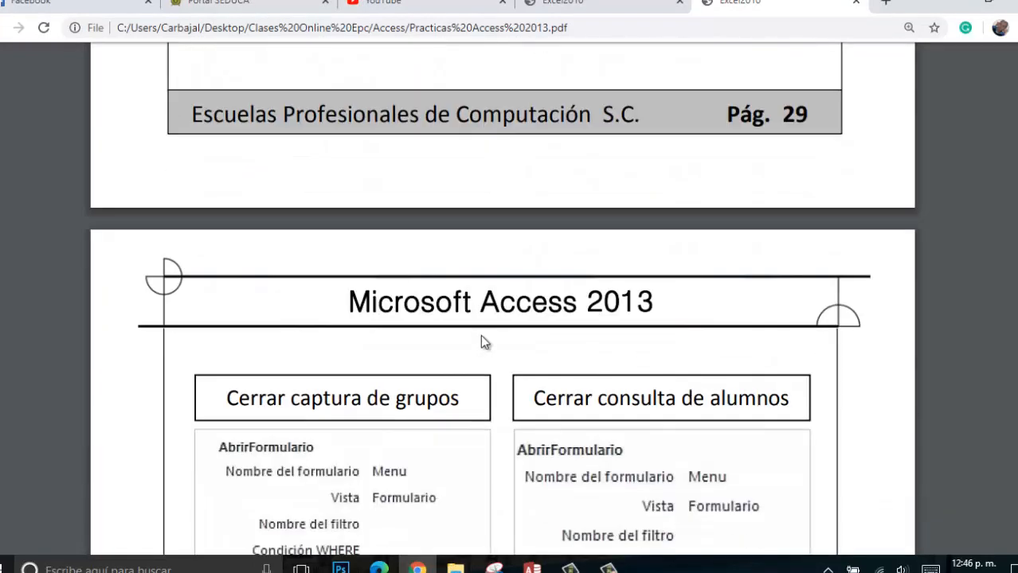
scroll(484, 338, down, 8)
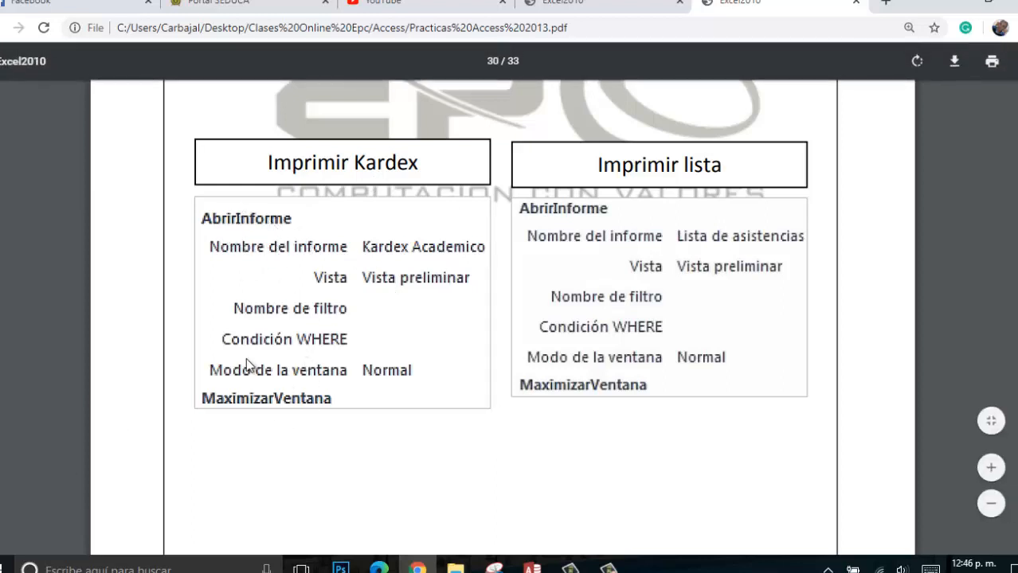
- Switch to Access and create a new macro with an AbrirInforme action
click(532, 567)
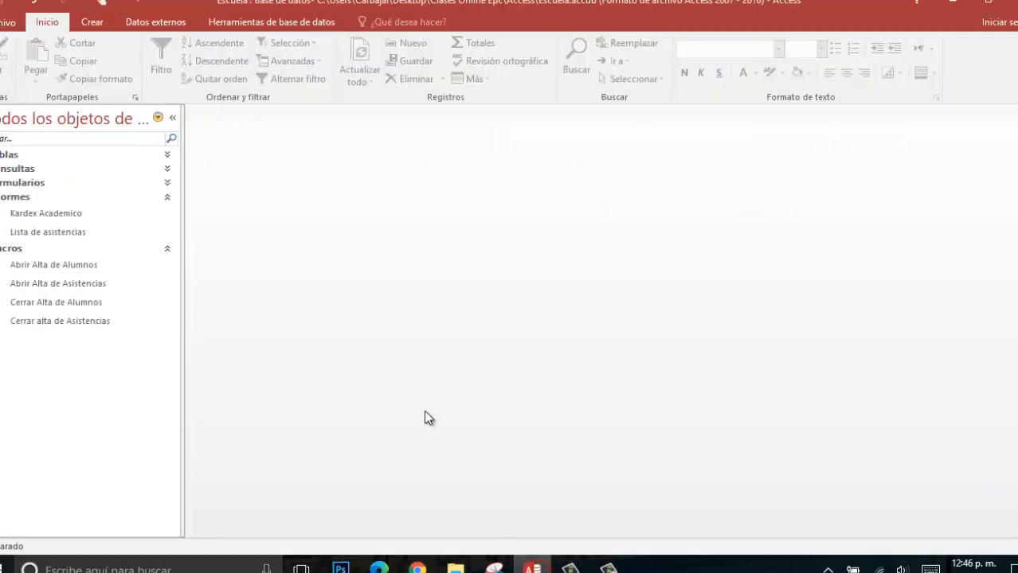
click(97, 26)
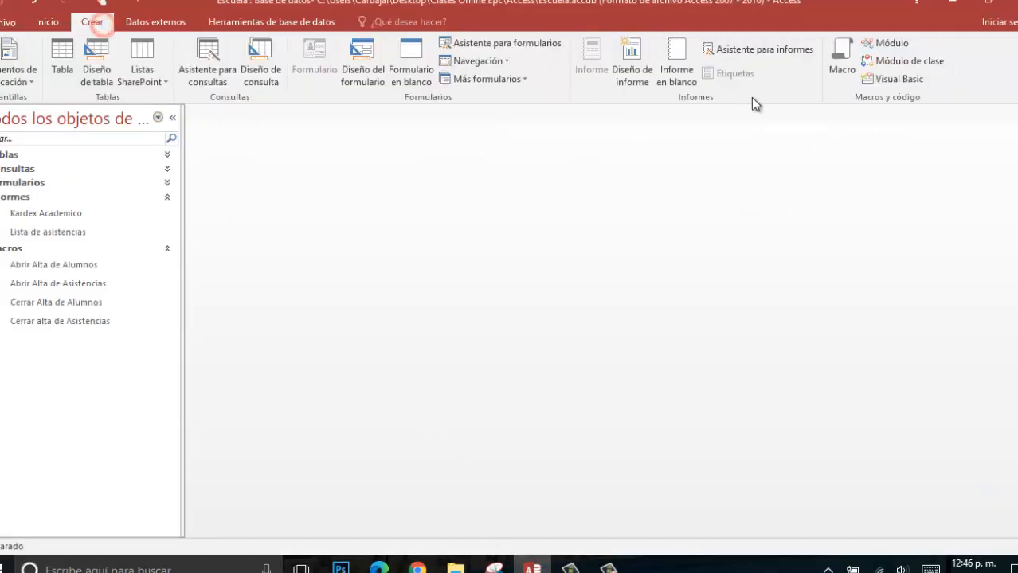
click(834, 75)
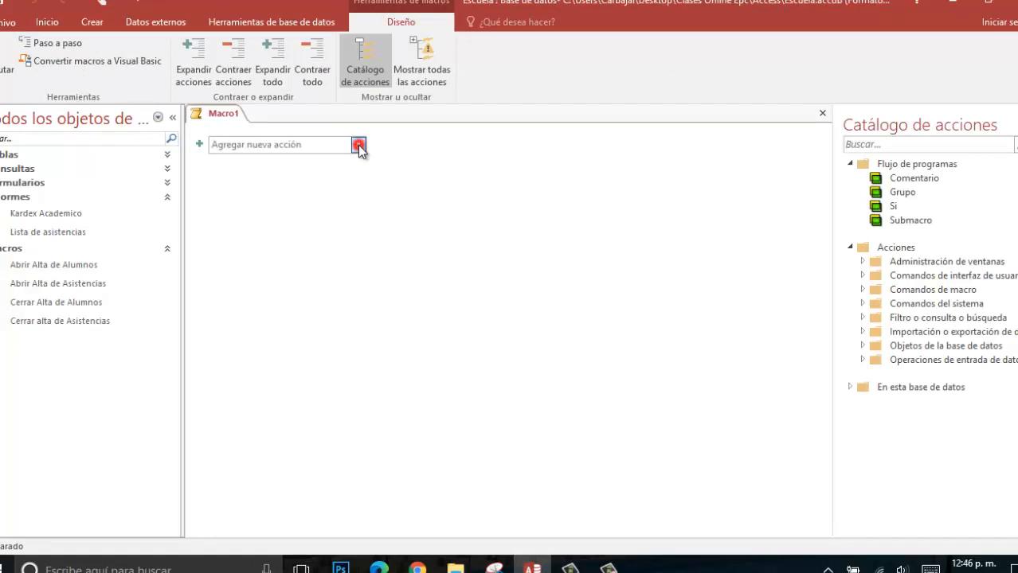
click(358, 144)
click(269, 252)
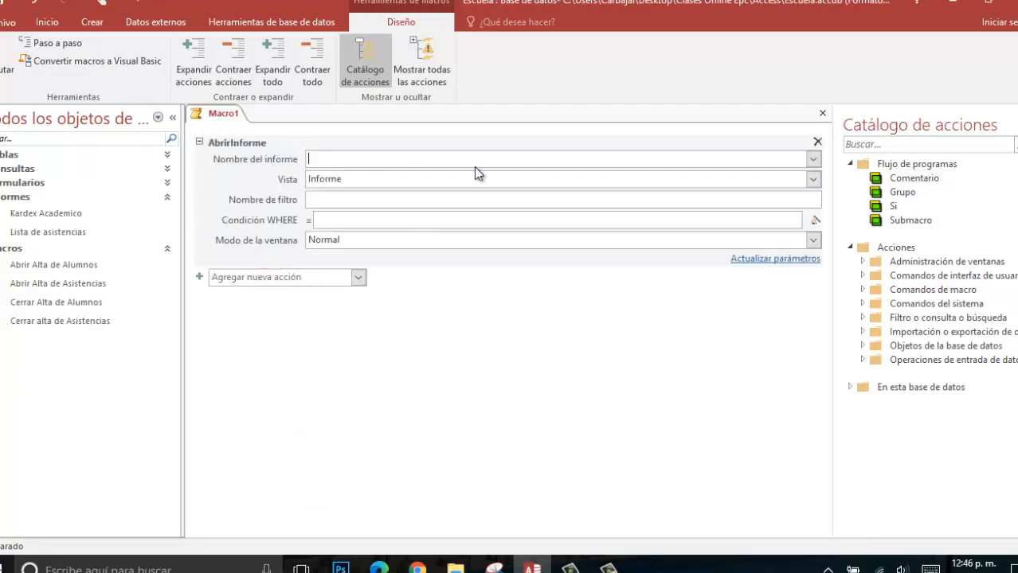
- Set the AbrirInforme action to open the Kardex Academico report in Vista preliminar
click(812, 159)
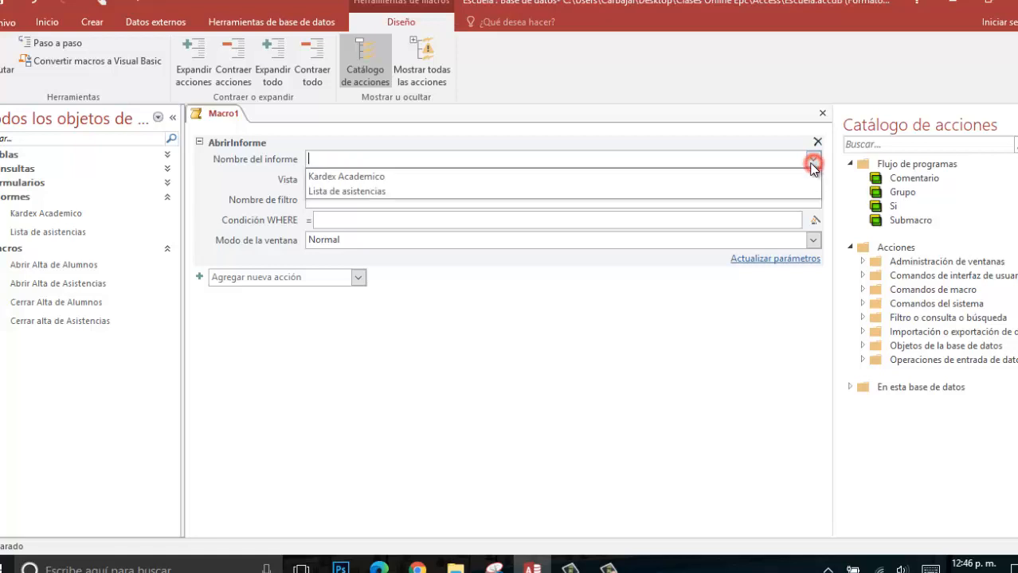
click(466, 176)
click(466, 179)
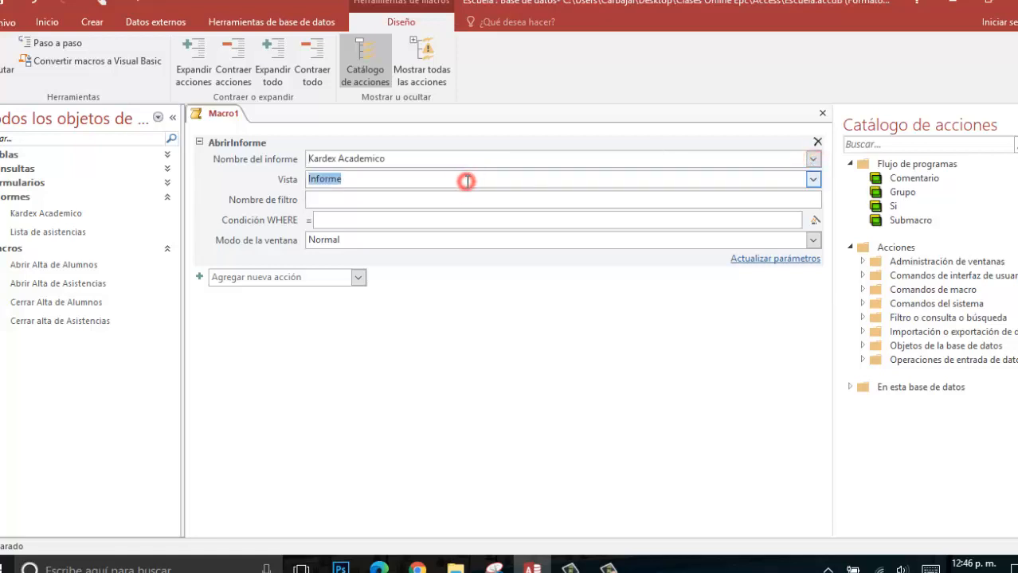
click(812, 179)
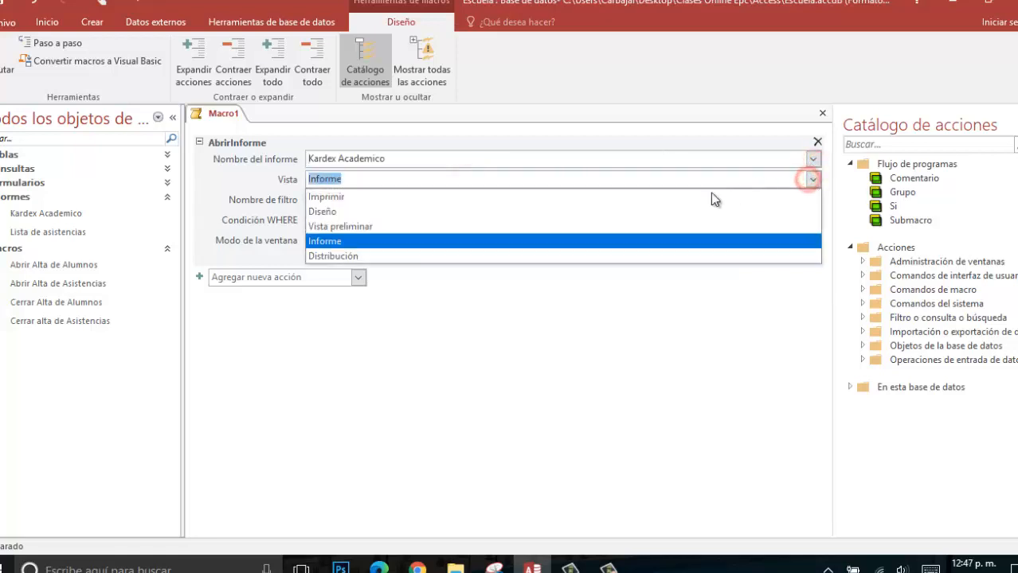
click(405, 227)
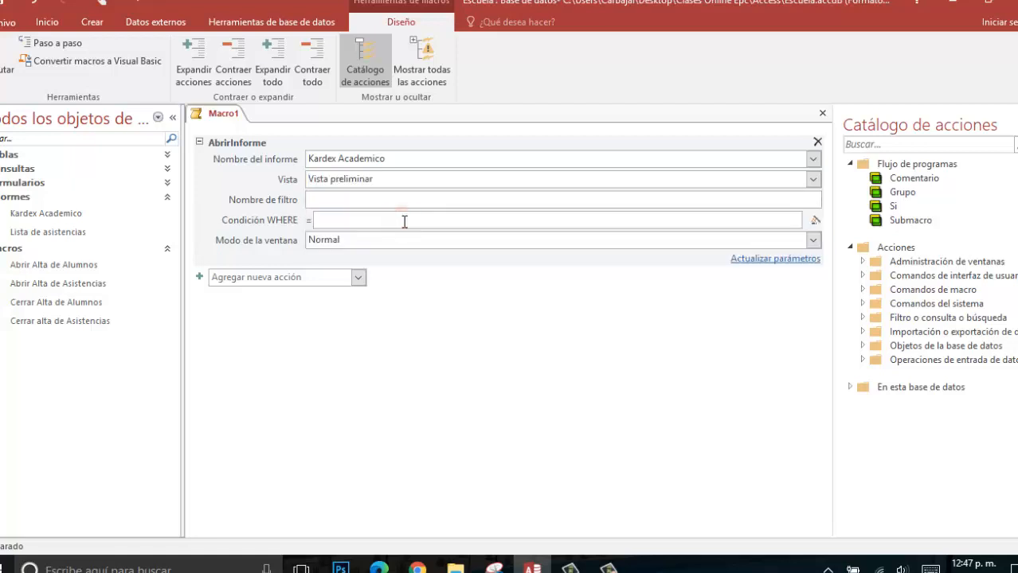
- Add a MaximizarVentana action below the action that opens the Kardex Academico report
mouse_move(405, 221)
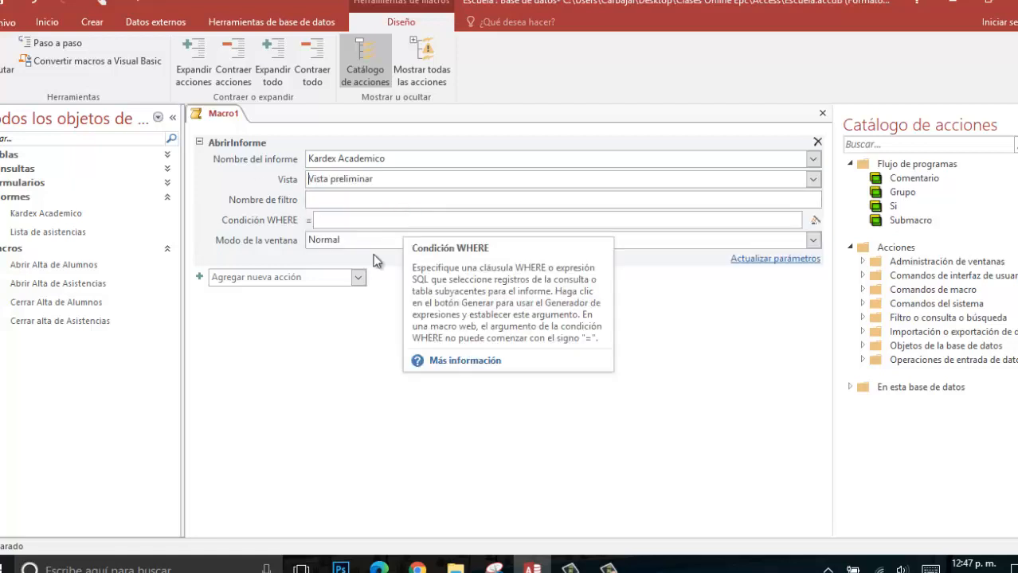
click(358, 277)
scroll(280, 247, down, 8)
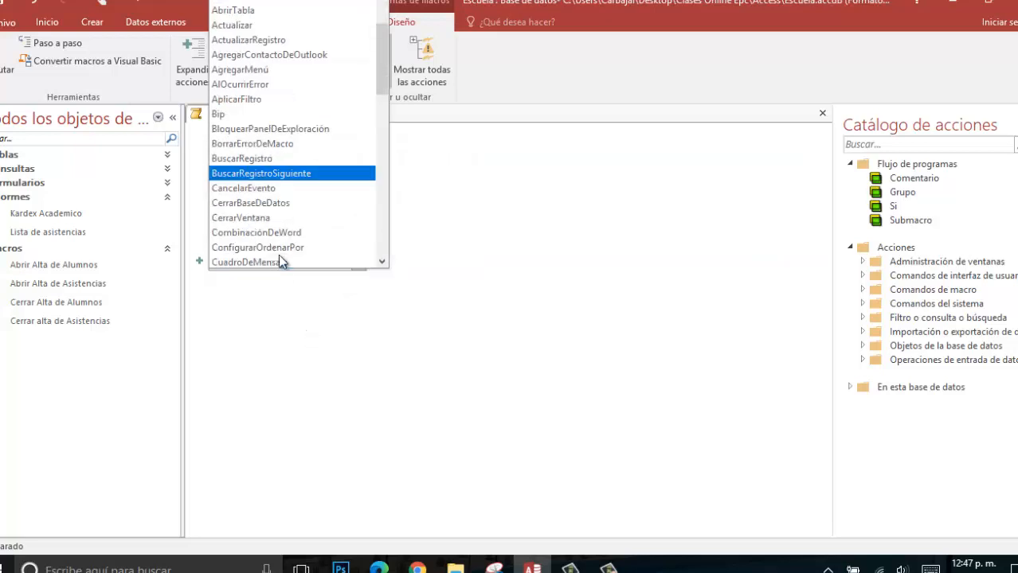
scroll(282, 241, down, 5)
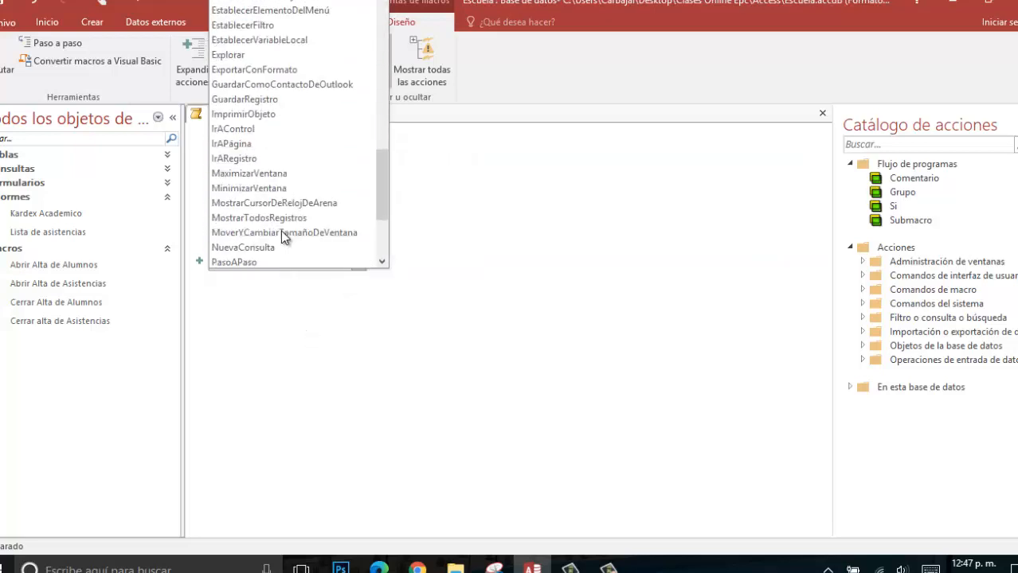
click(288, 173)
- Save the macro as Imprimir kardex
click(4, 3)
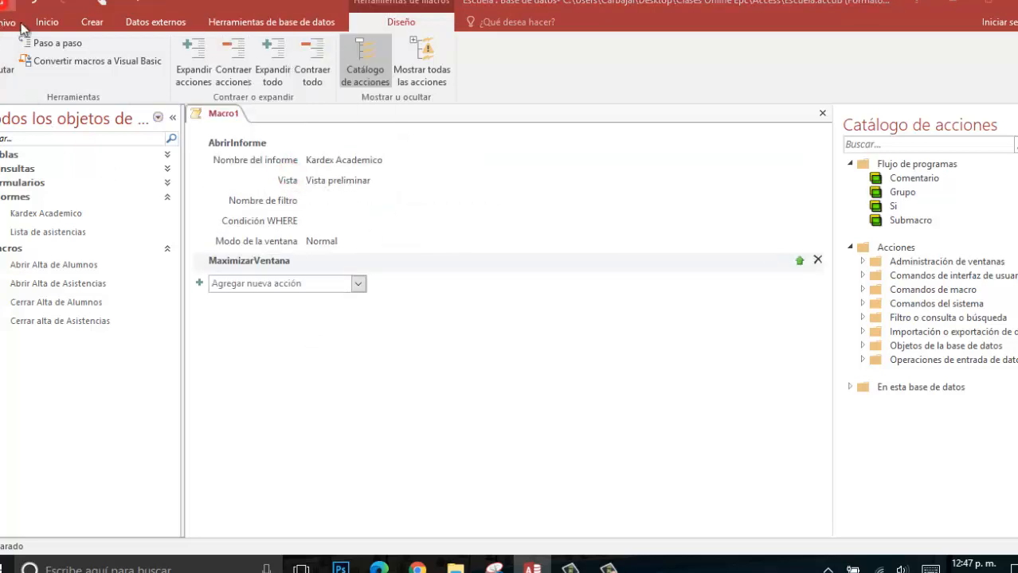
text(Imprim)
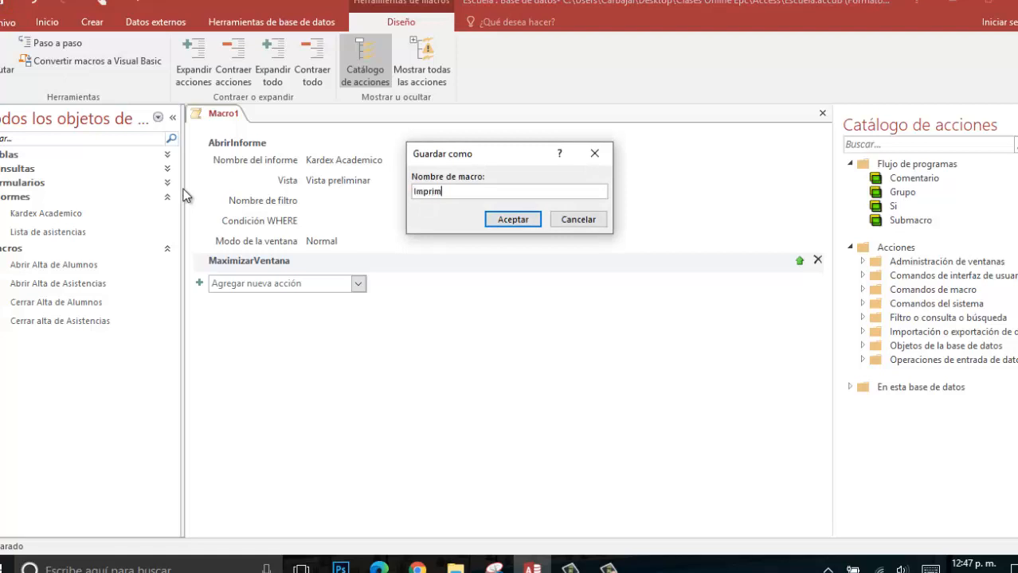
text(ir kardex)
click(504, 225)
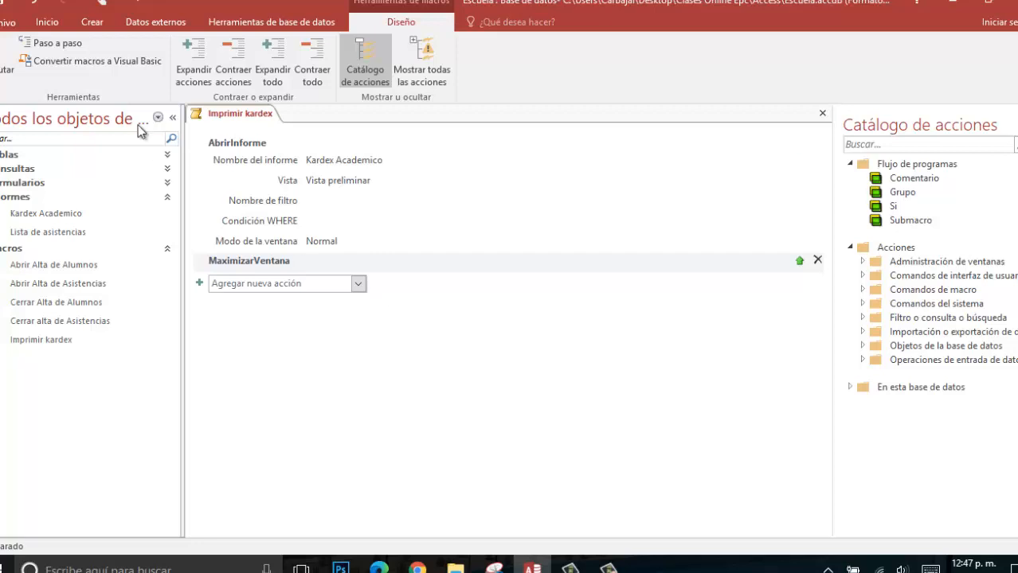
- Create another macro and add an AbrirInforme action to it
click(48, 22)
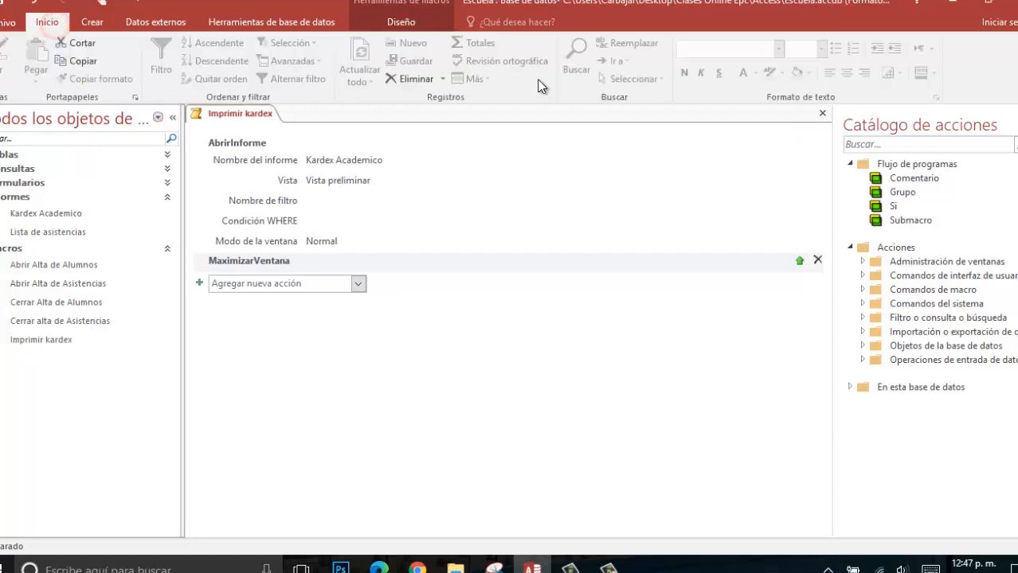
click(93, 22)
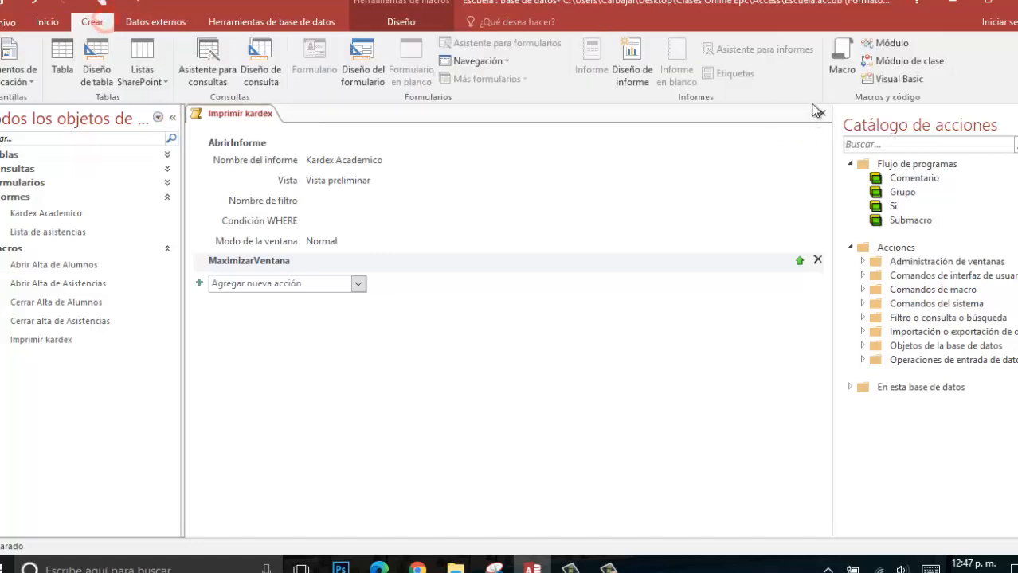
click(837, 78)
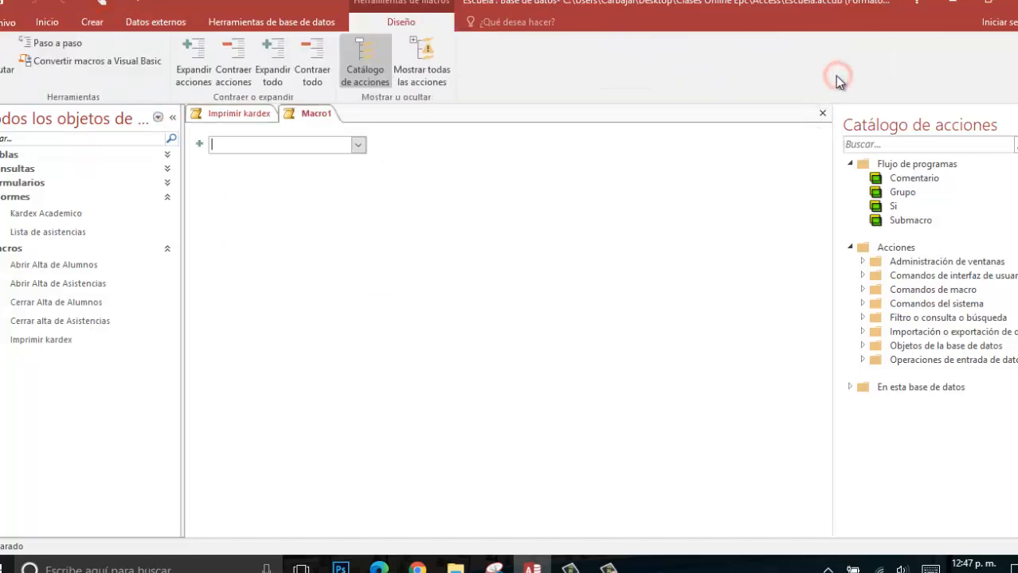
click(358, 144)
click(318, 252)
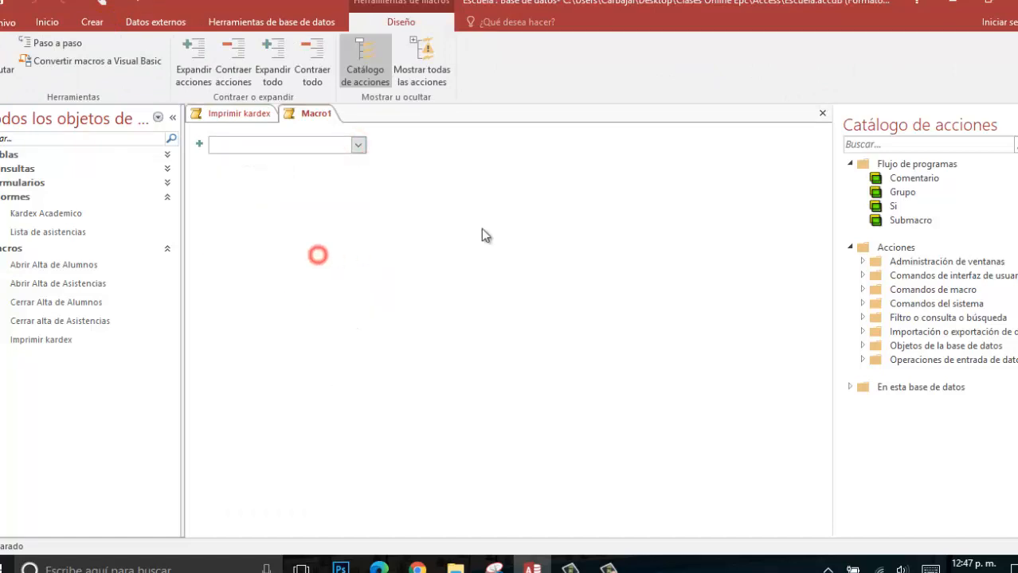
- Set the new AbrirInforme action's report name to Lista de asistencias and its view to Vista preliminar
click(813, 161)
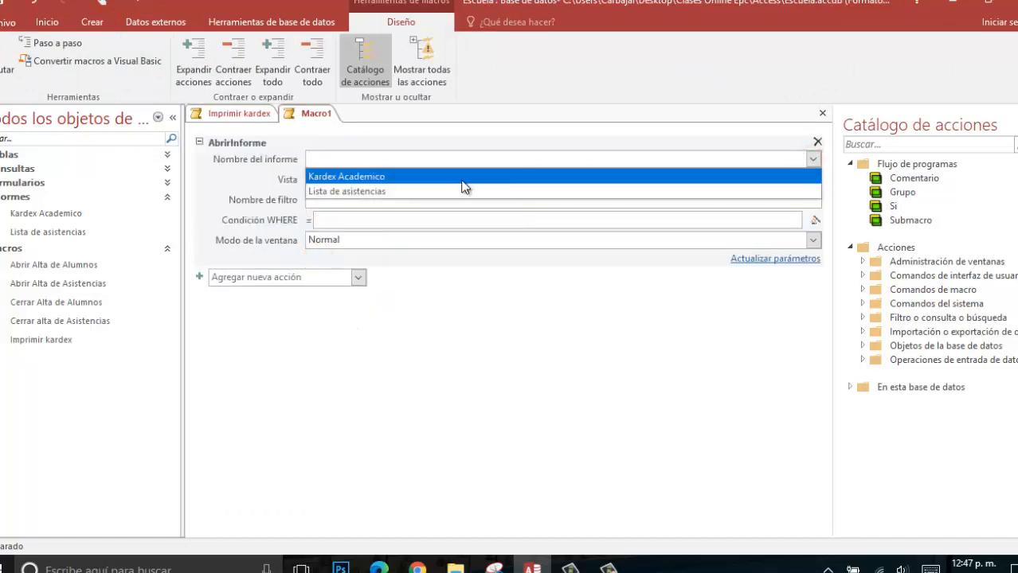
click(439, 192)
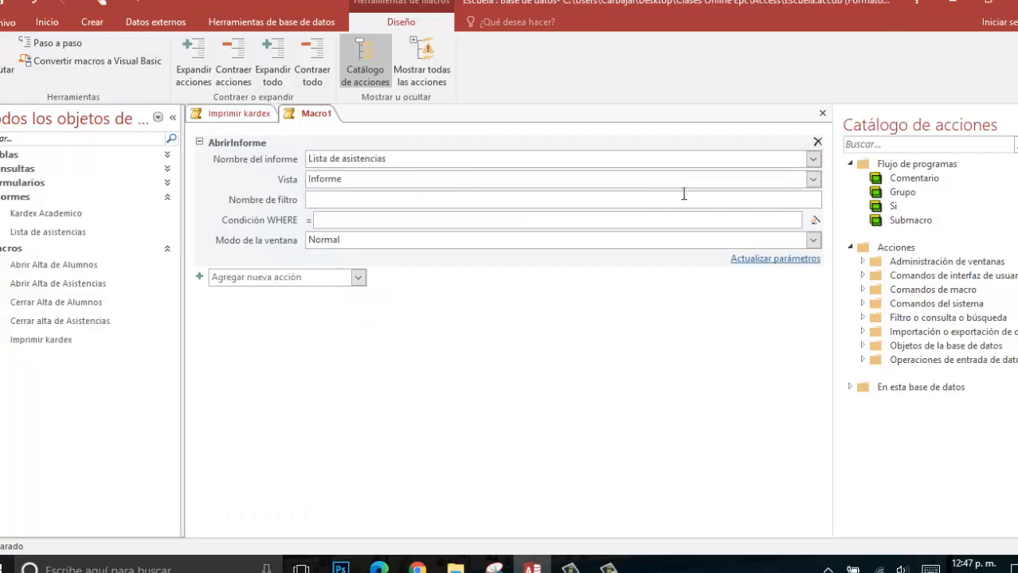
click(813, 180)
click(368, 219)
- Add a MaximizarVentana action below the action that opens the Lista de asistencias report
click(357, 277)
scroll(282, 239, down, 3)
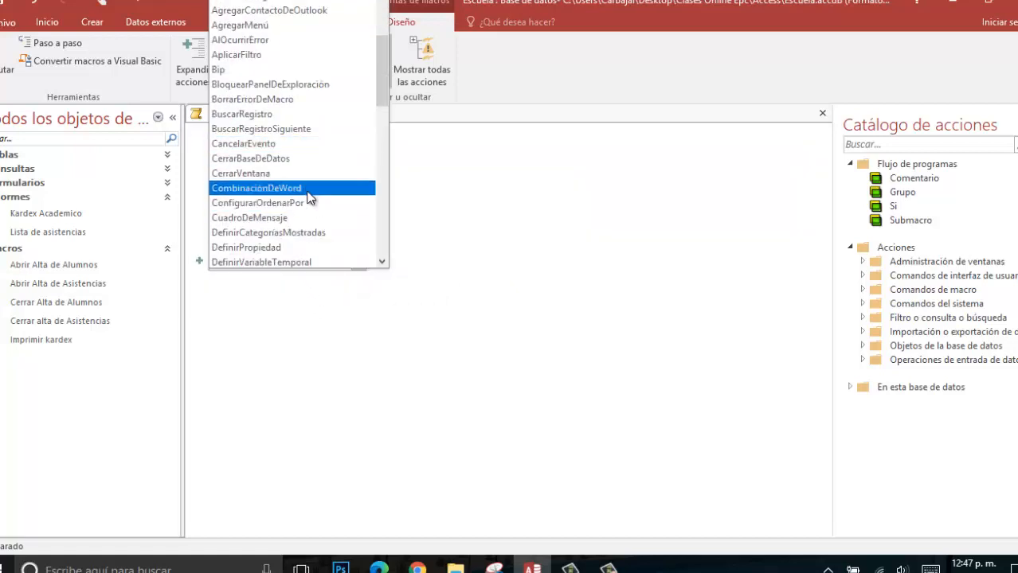
scroll(309, 200, down, 9)
scroll(309, 200, down, 1)
click(306, 173)
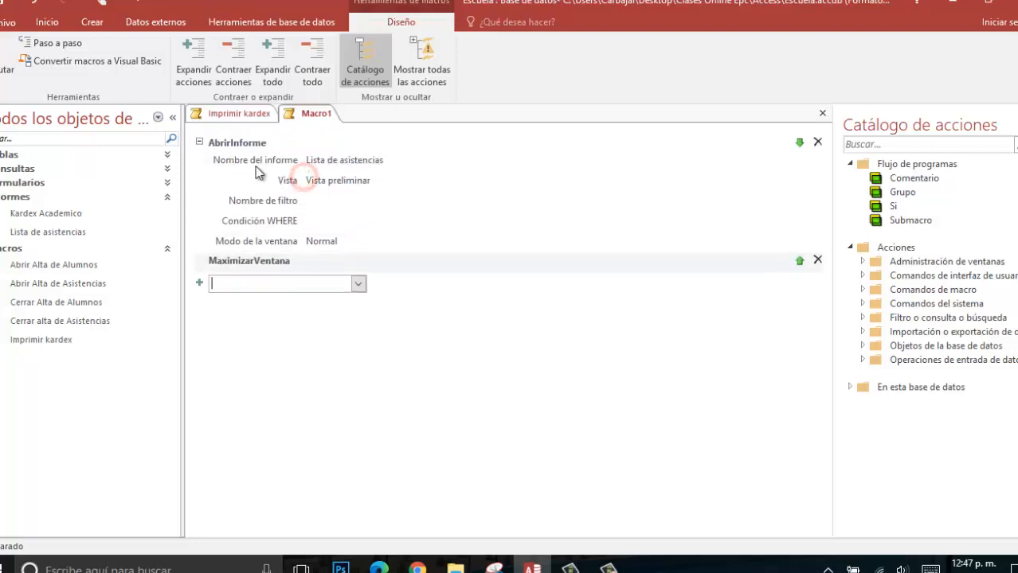
- Save the macro as Imprimir Lista and close both open Imprimir macros
click(3, 4)
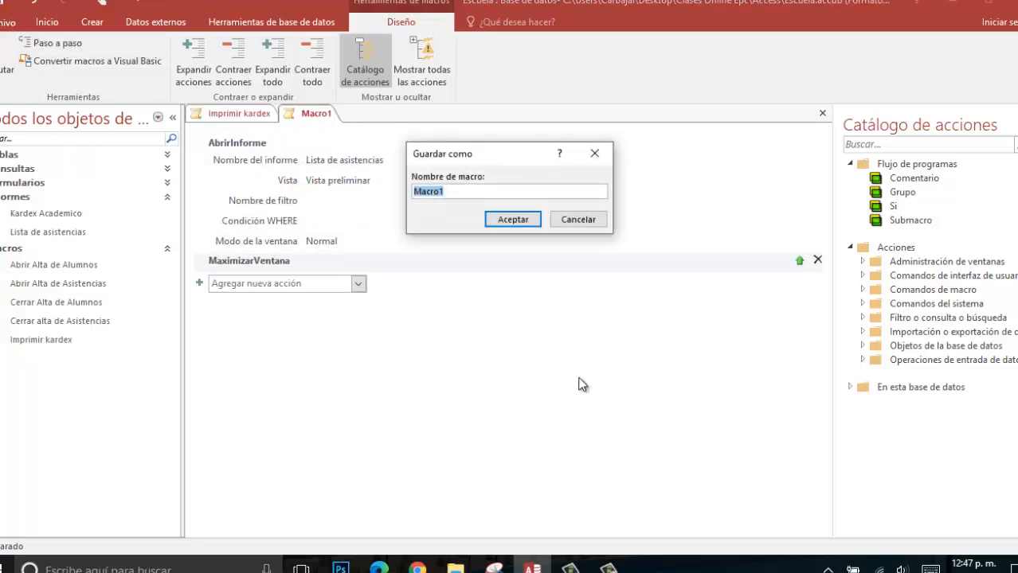
text(Imprimir Lista)
key(Return)
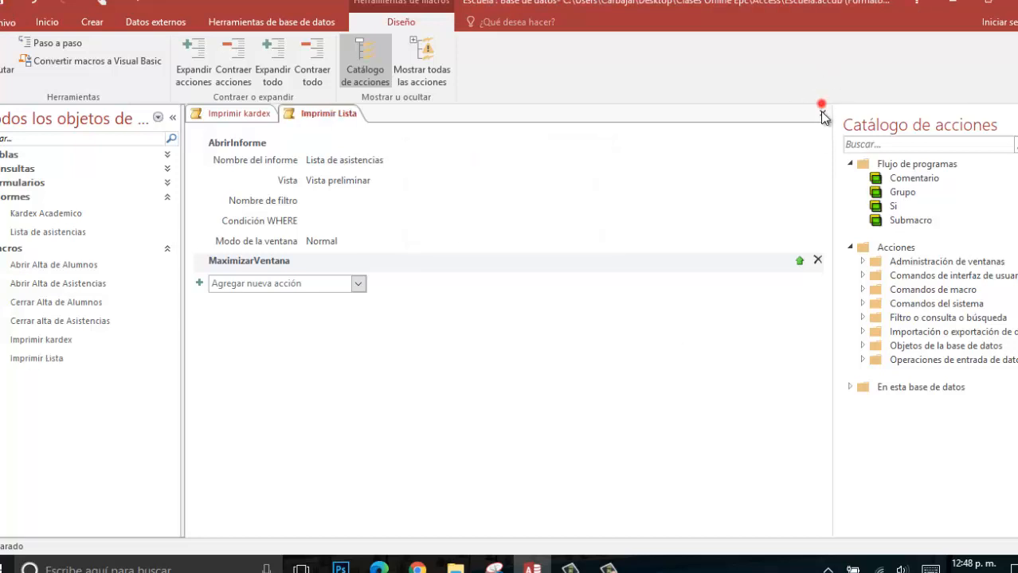
click(823, 113)
click(822, 113)
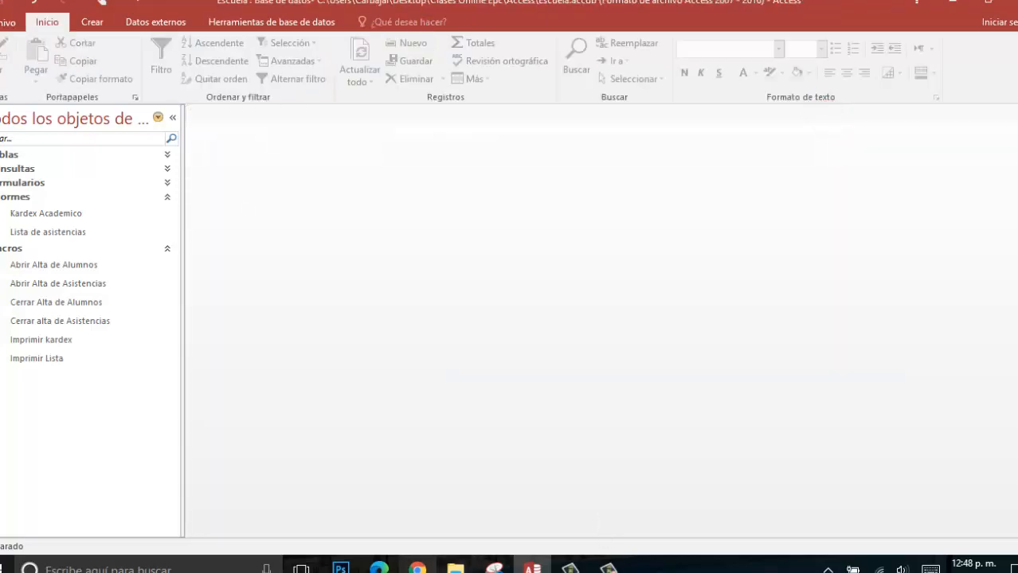
- Switch to the practice PDF in Chrome and review the Autoexec and Salir de Access macro specifications
click(417, 567)
scroll(453, 416, down, 8)
scroll(456, 415, down, 3)
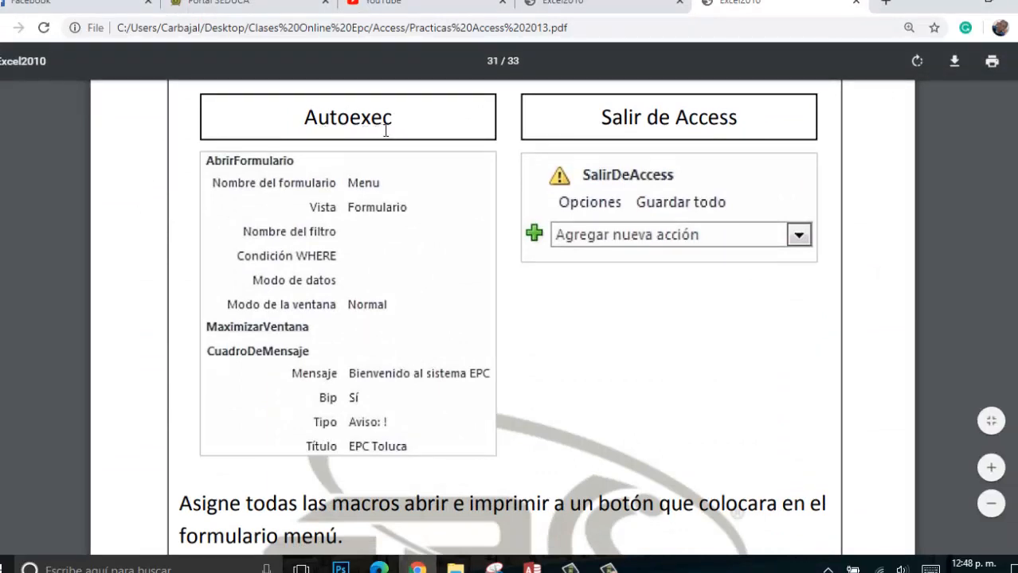
drag(364, 117, 310, 118)
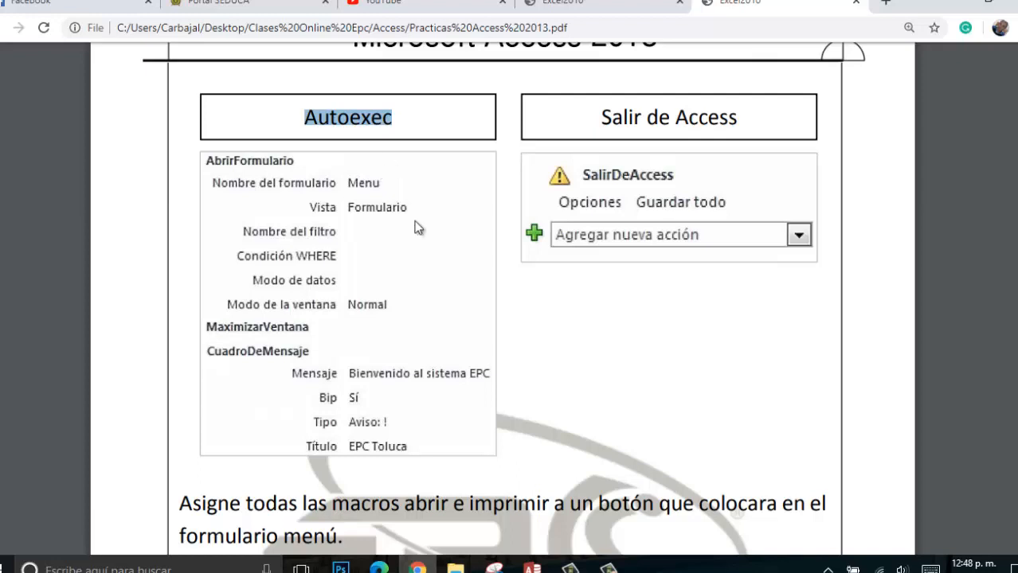
- Switch to Access and create a new macro with an AbrirFormulario action that opens the Menu form
click(532, 567)
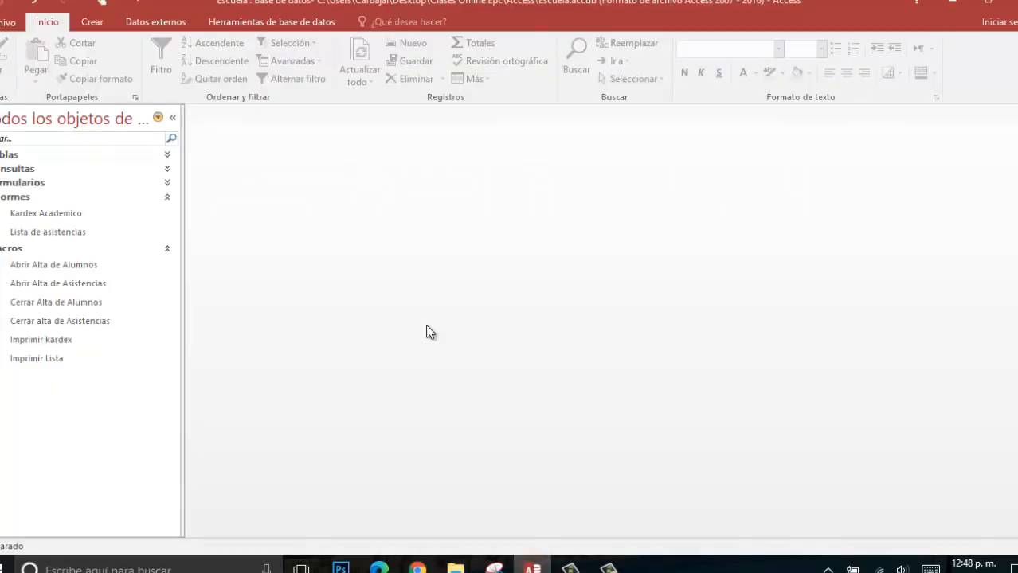
click(94, 22)
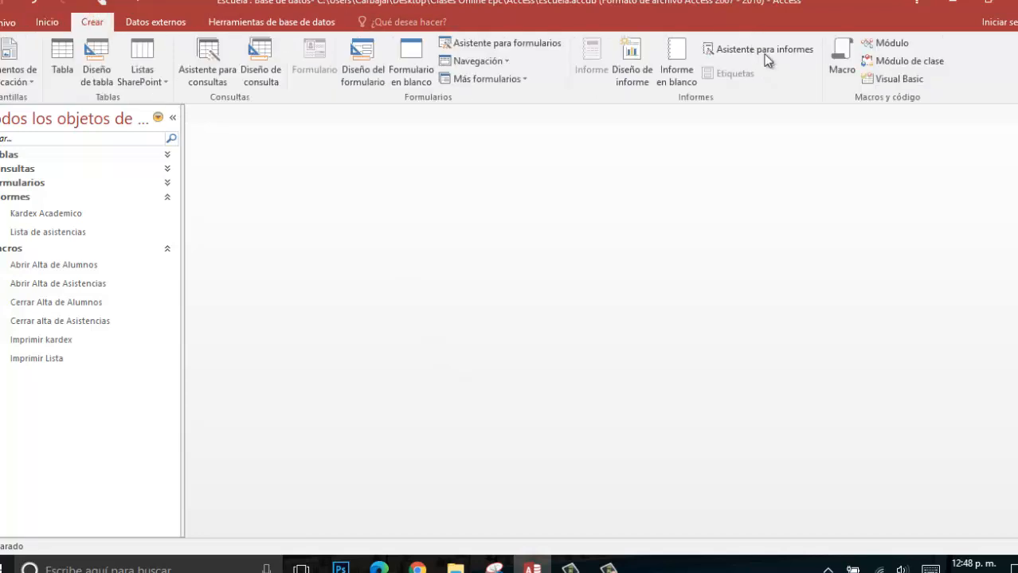
click(842, 57)
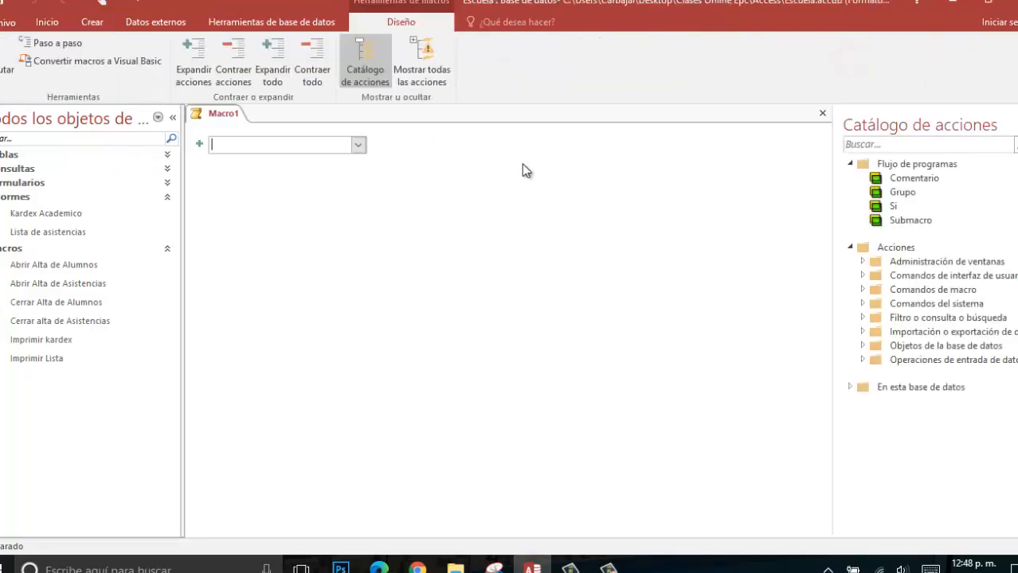
click(358, 145)
click(281, 236)
click(812, 159)
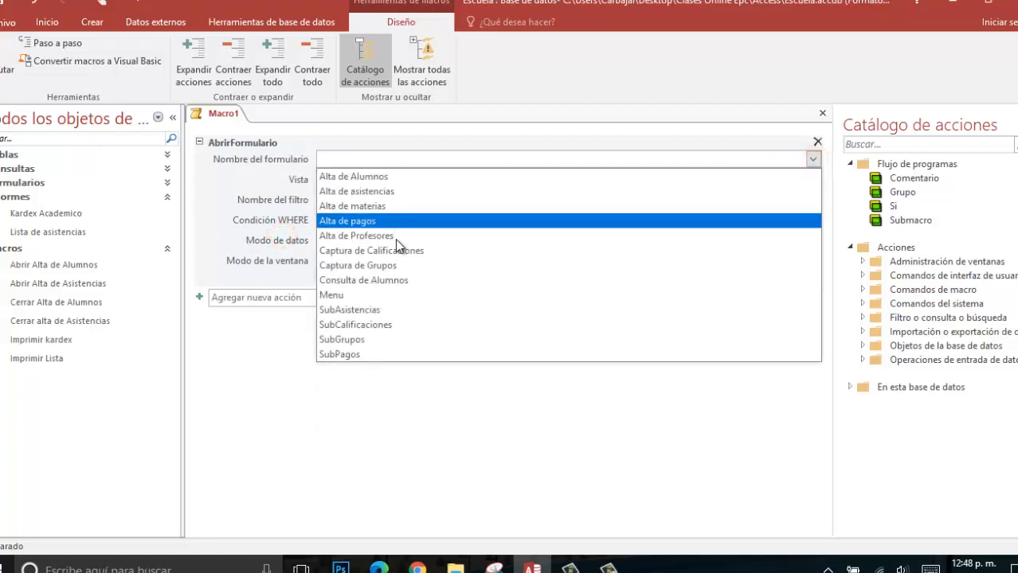
click(382, 296)
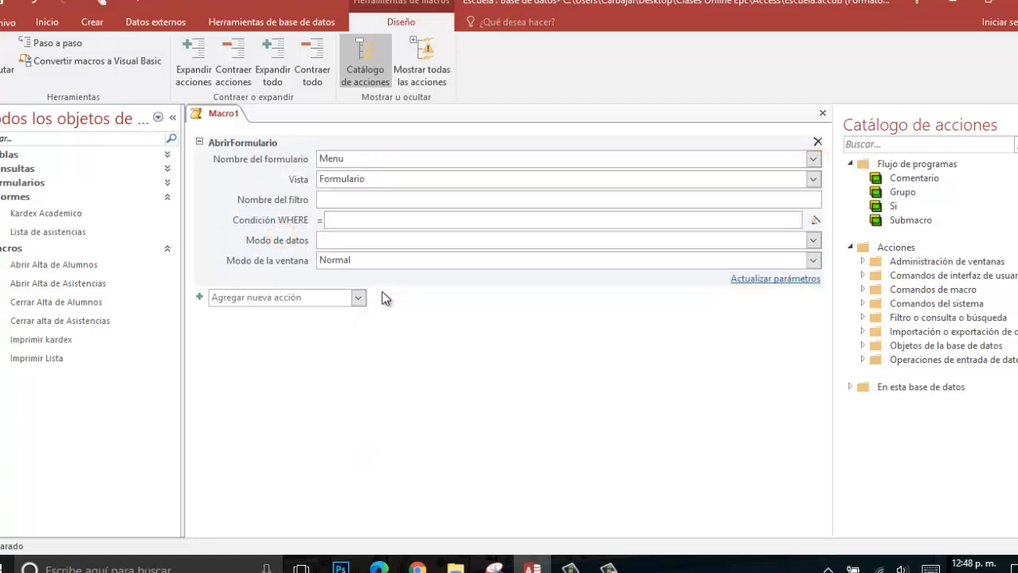
- Add a MaximizarVentana action below the action that opens the Menu form
click(359, 297)
scroll(302, 230, down, 15)
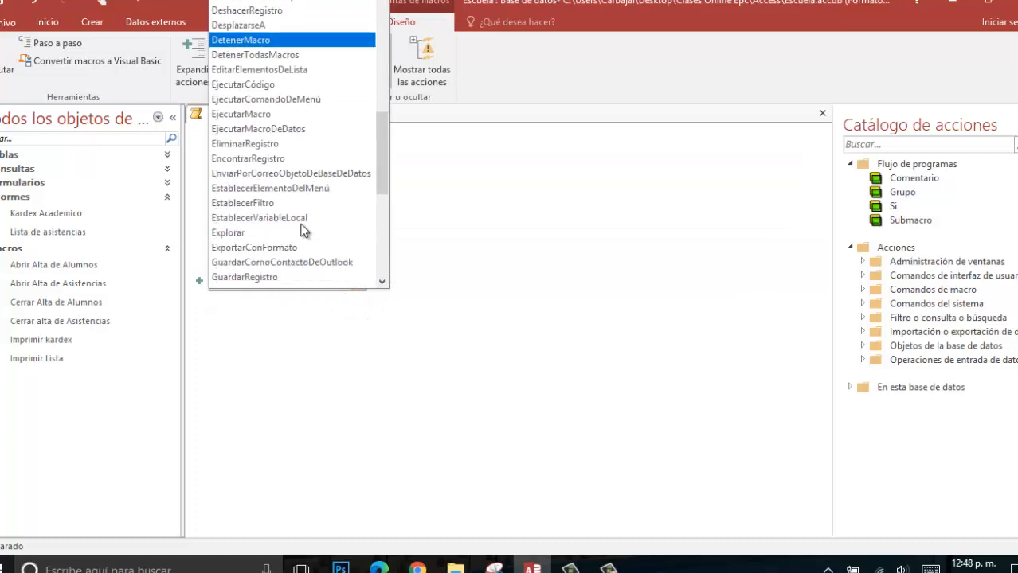
scroll(303, 230, down, 2)
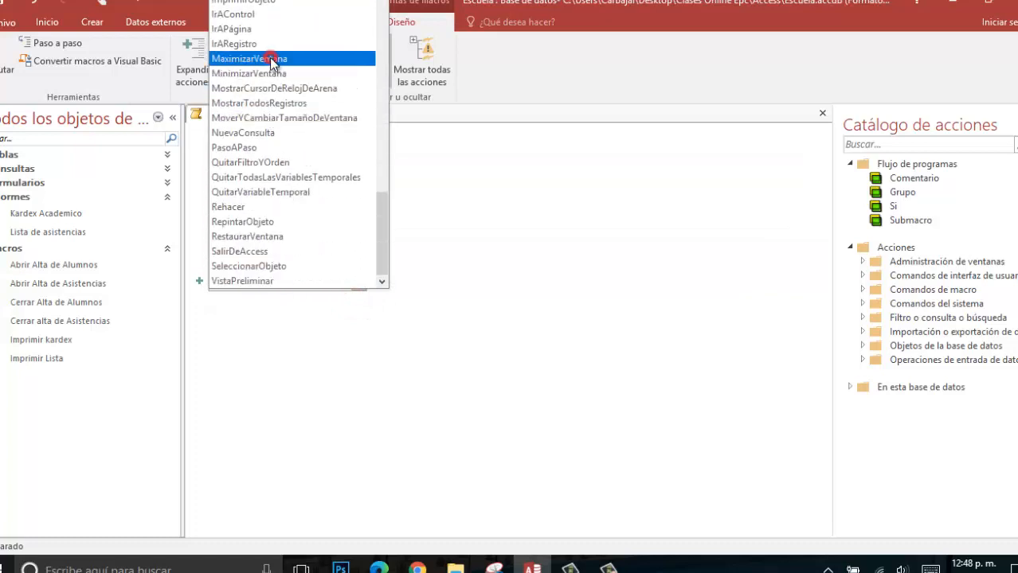
click(261, 58)
- Add a CuadroDeMensaje action below the MaximizarVentana action in the new macro
click(359, 304)
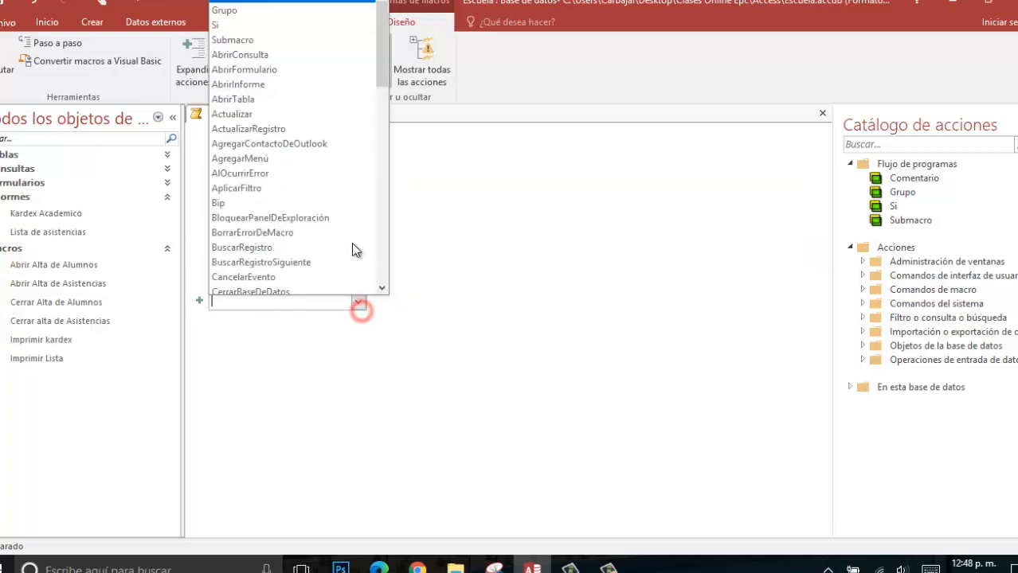
scroll(346, 239, down, 3)
click(308, 230)
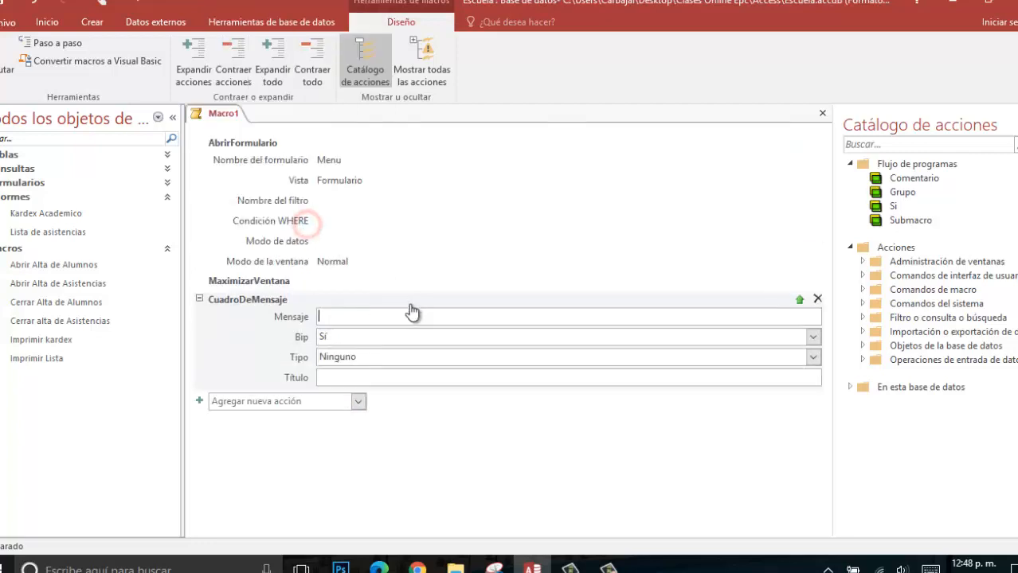
- Set the message box's Mensaje to "Bienvenido al Sistema Epc" and its Tipo to "Aviso: ?"
text(Biencenido)
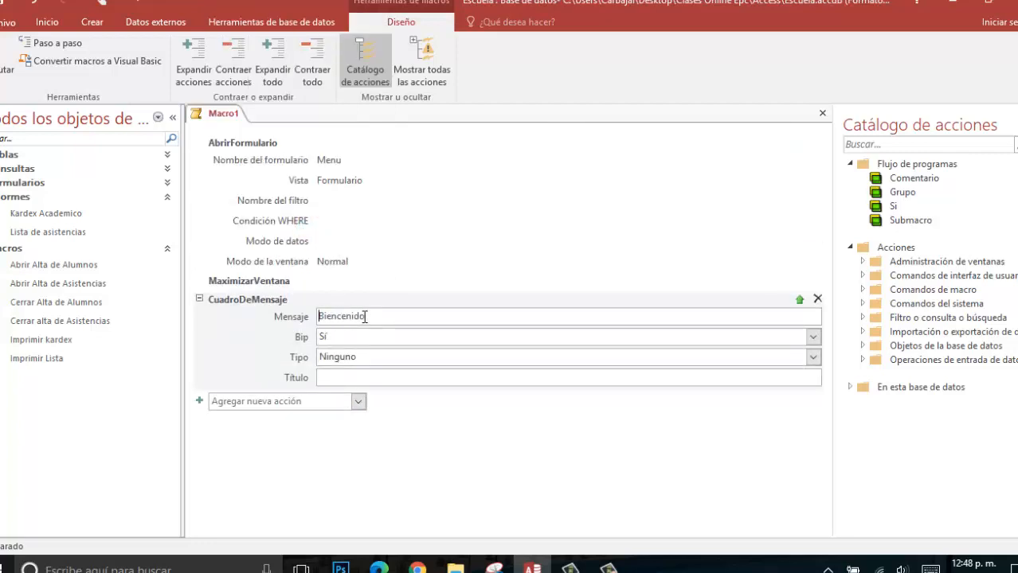
key(Left)
key(Left)
key(Left)
key(Left)
key(Left)
key(BackSpace)
text(venido al Sistema)
click(813, 357)
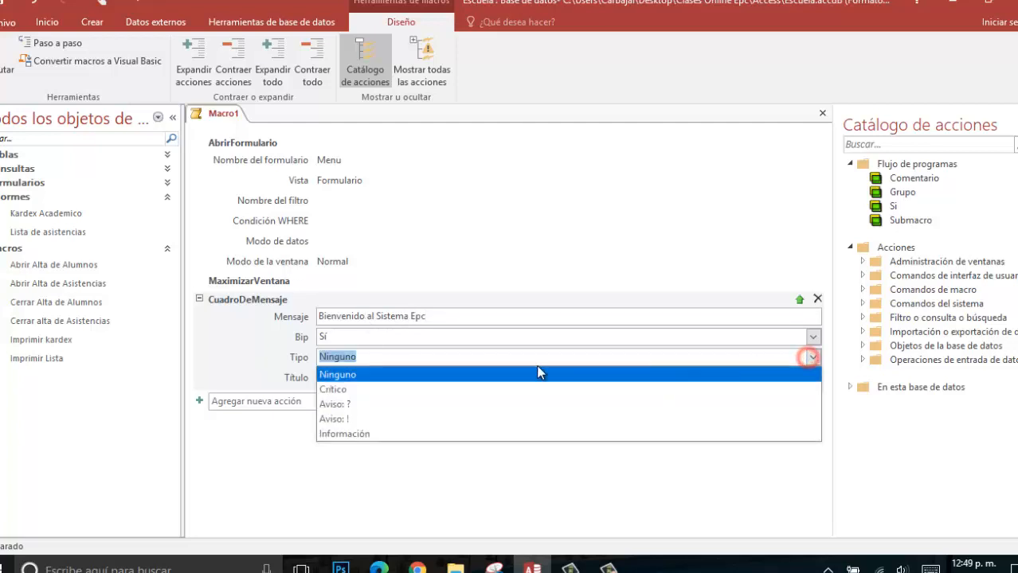
click(387, 403)
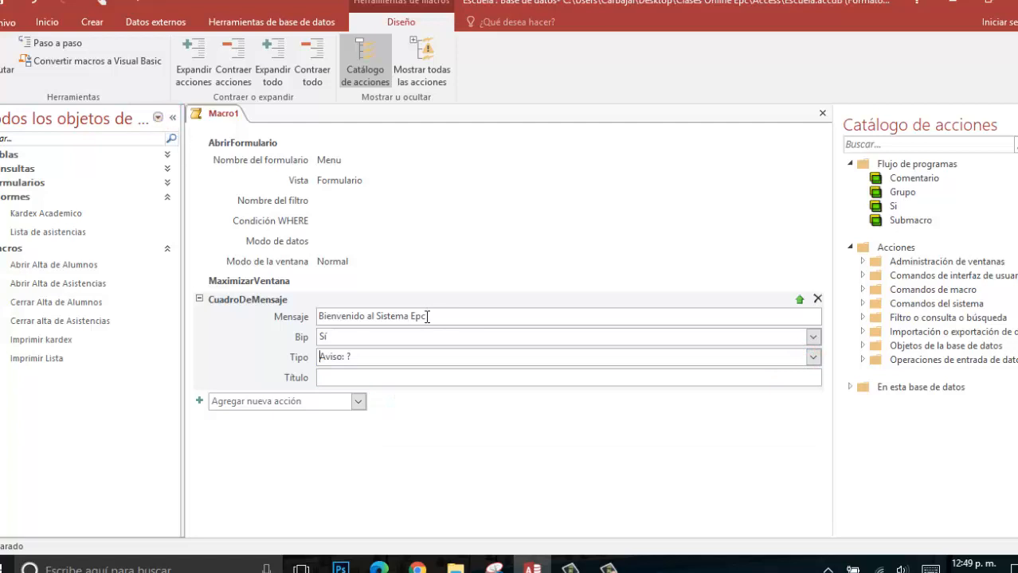
- Save the macro as AutoExec, checking the name against the practice PDF in Chrome before confirming it in Access
click(10, 5)
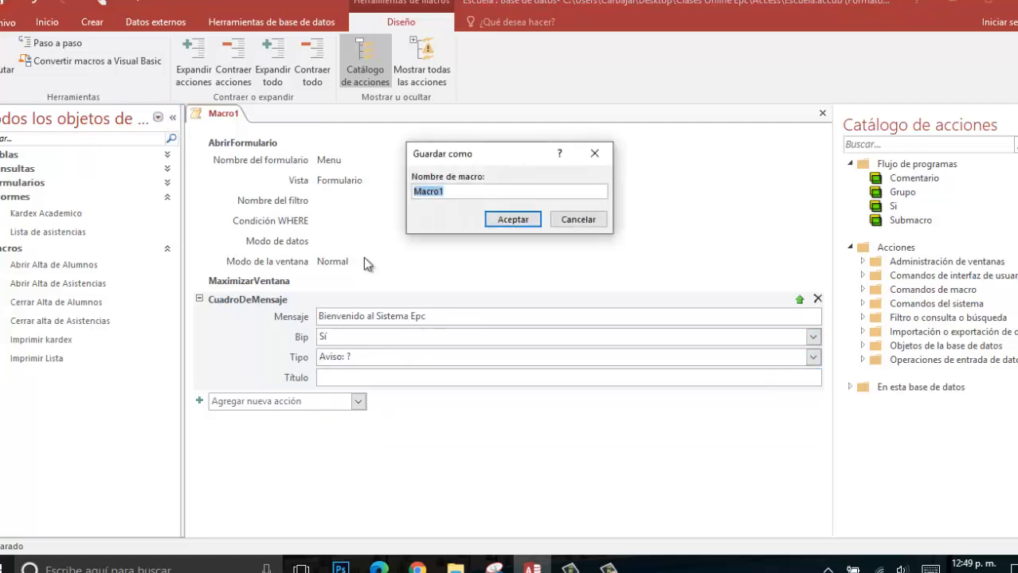
text(AutoExec)
click(418, 567)
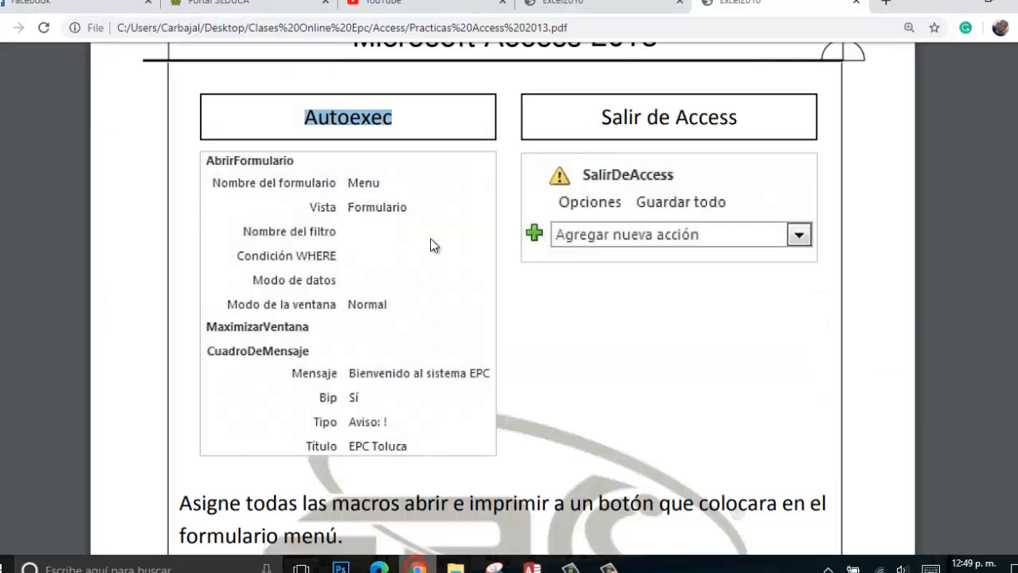
click(532, 567)
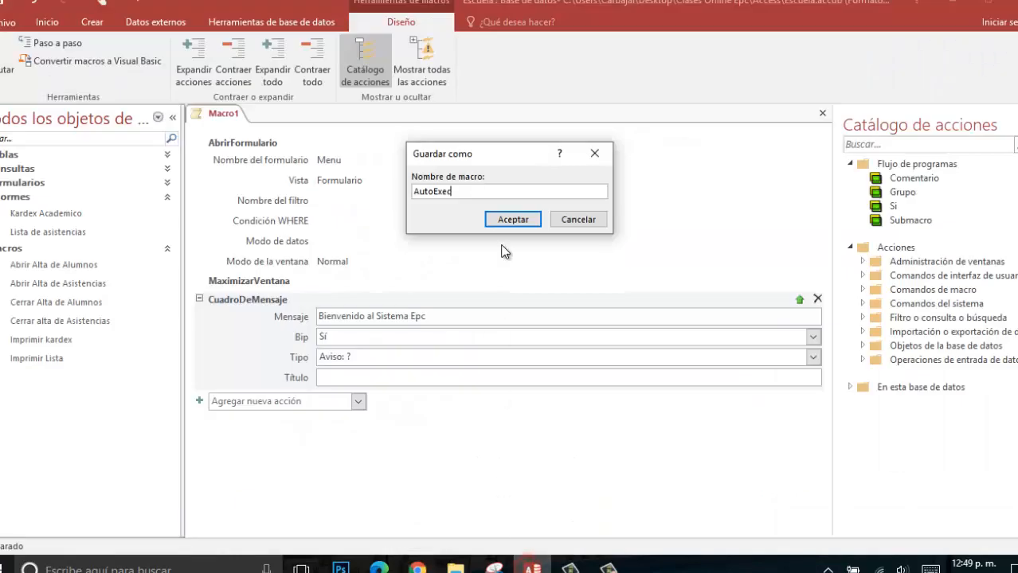
click(511, 219)
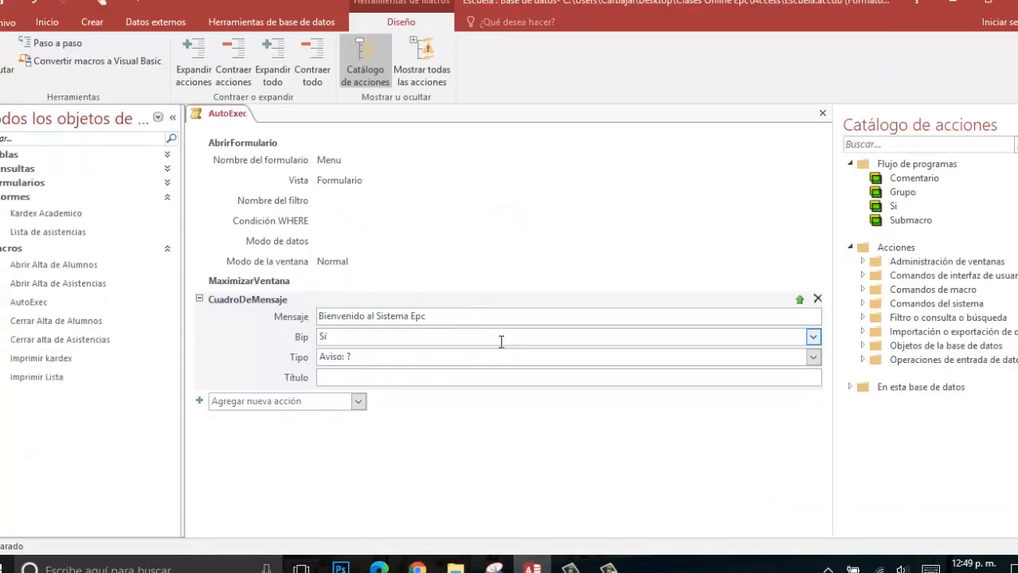